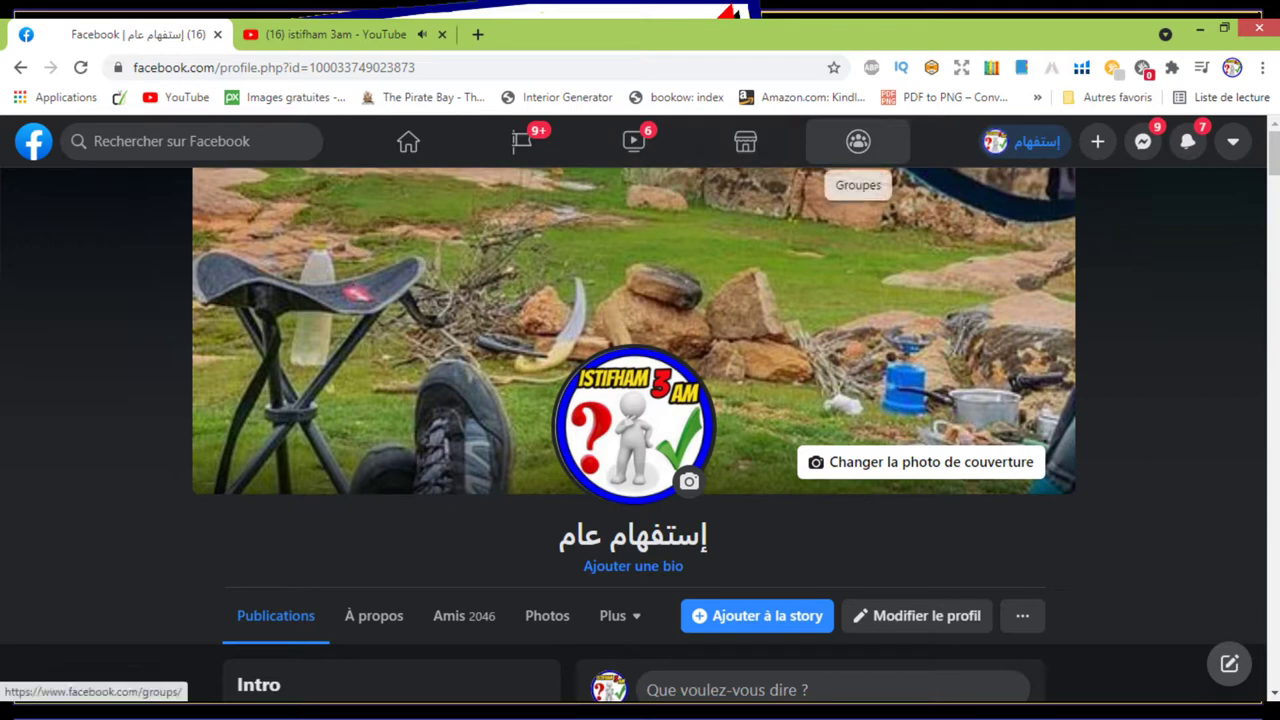
- Visit the Istifham3am Dropshipping & KDP group page via Groups, then move to the next tab
{"action": "left_click", "coordinate": [858, 141]}
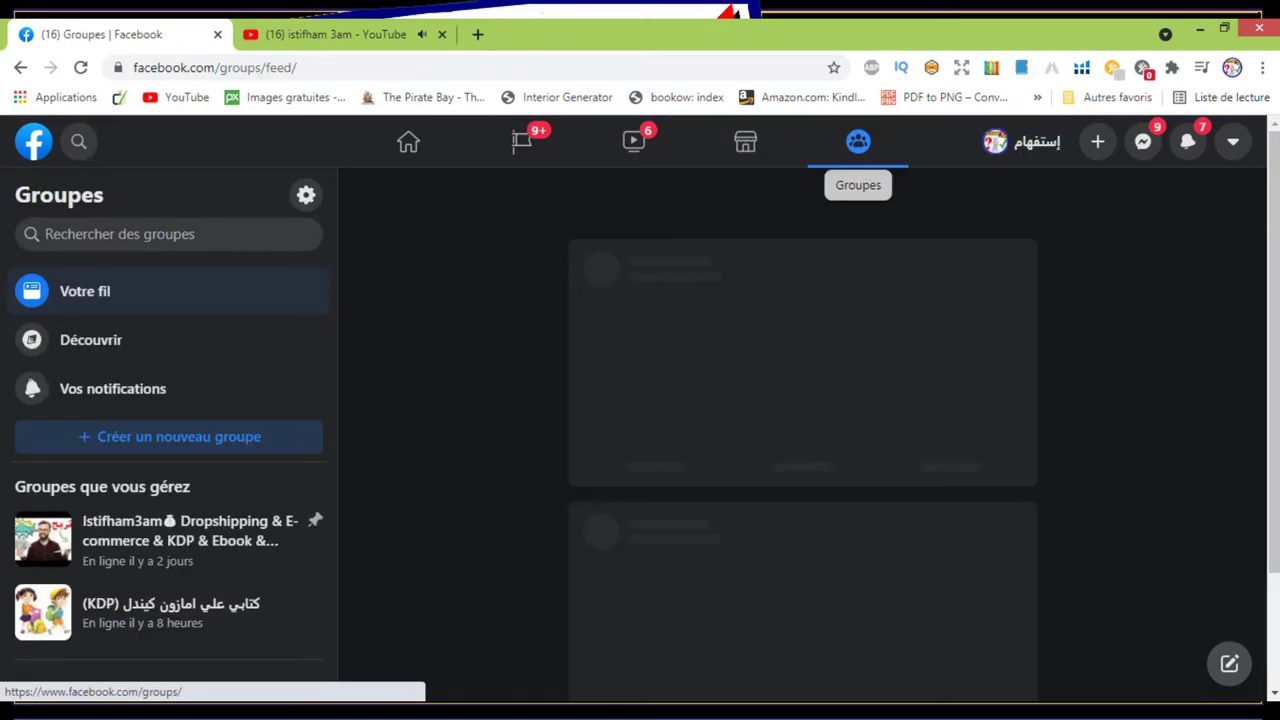
{"action": "left_click", "coordinate": [180, 530]}
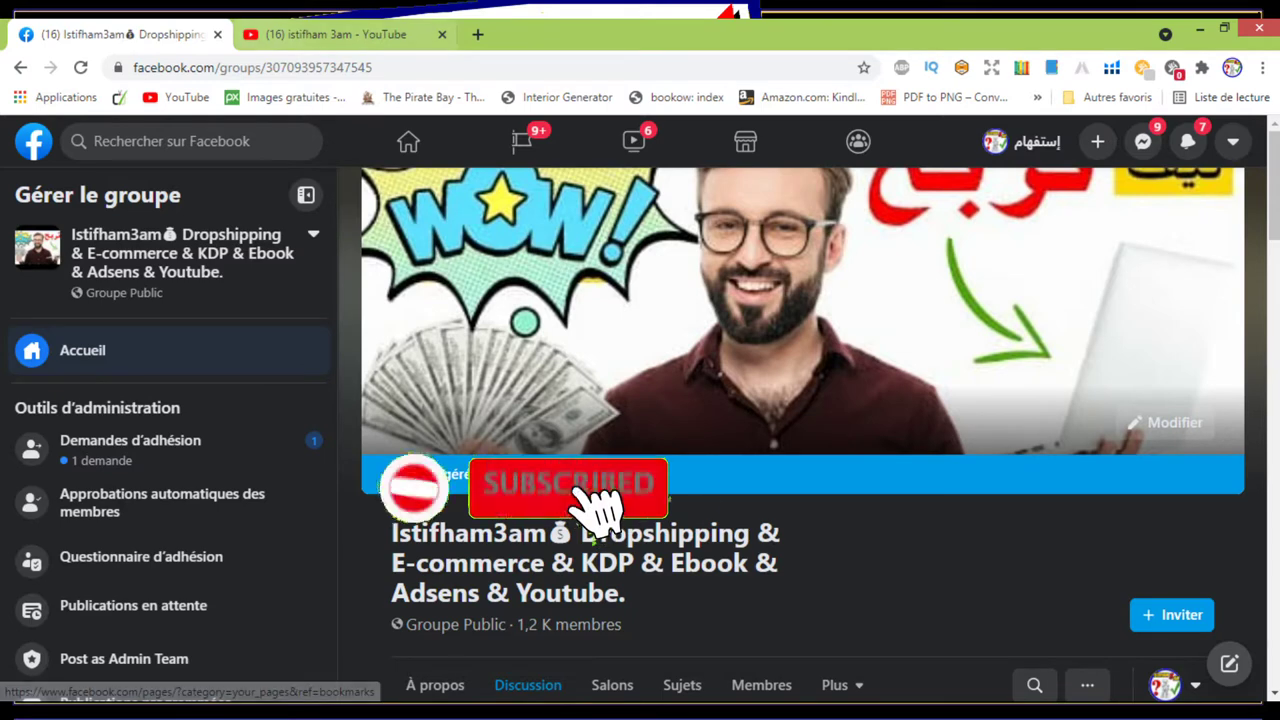
{"action": "key", "text": "ctrl+Tab"}
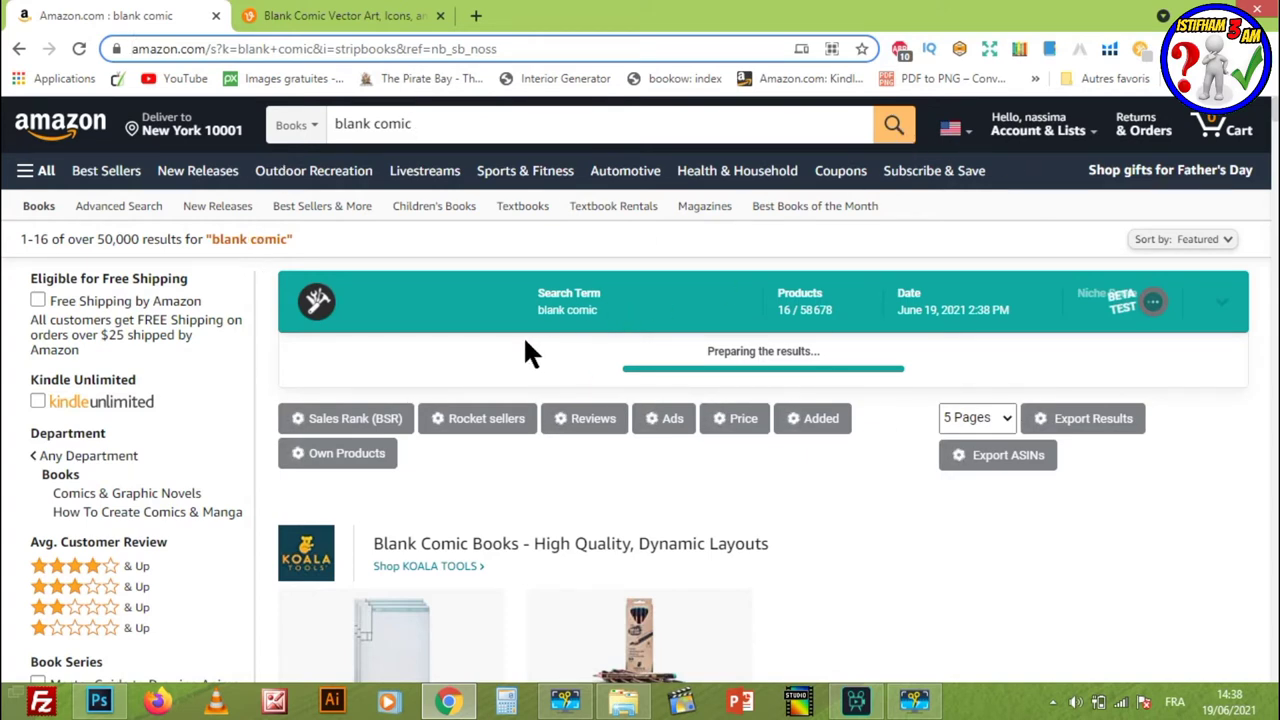
- Review the Amazon 'blank comic' book listings, then switch to Vecteezy's Blank Comic Vector Art results
{"action": "scroll", "coordinate": [525, 340], "scroll_direction": "down", "scroll_amount": 1}
{"action": "scroll", "coordinate": [530, 338], "scroll_direction": "down", "scroll_amount": 3}
{"action": "scroll", "coordinate": [544, 338], "scroll_direction": "down", "scroll_amount": 2}
{"action": "scroll", "coordinate": [544, 338], "scroll_direction": "down", "scroll_amount": 3}
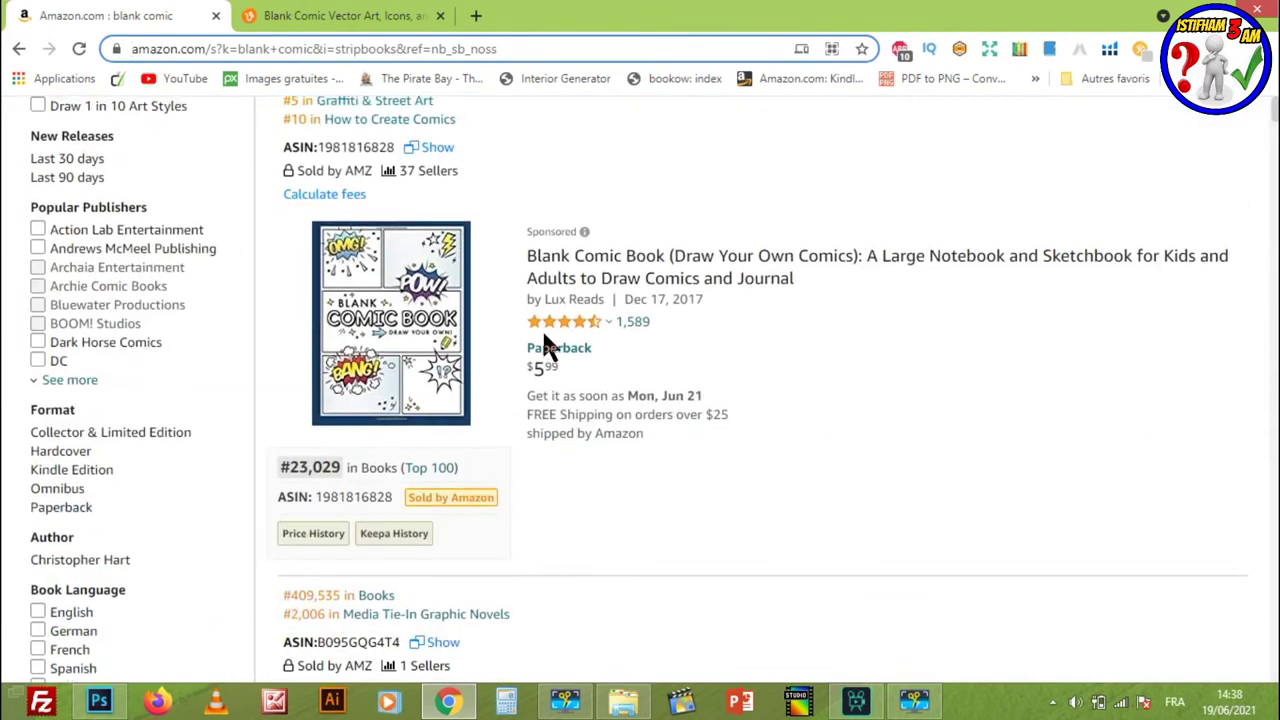
{"action": "scroll", "coordinate": [545, 338], "scroll_direction": "down", "scroll_amount": 1}
{"action": "scroll", "coordinate": [545, 338], "scroll_direction": "down", "scroll_amount": 2}
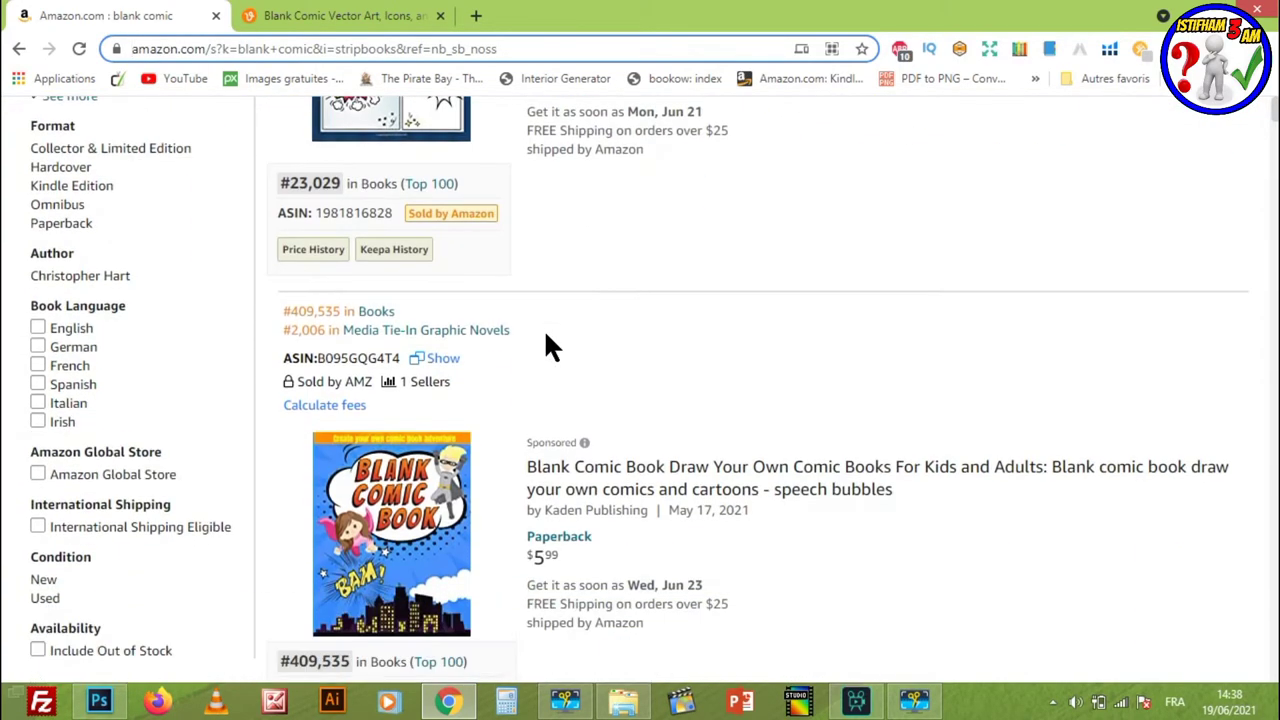
{"action": "scroll", "coordinate": [637, 367], "scroll_direction": "down", "scroll_amount": 1}
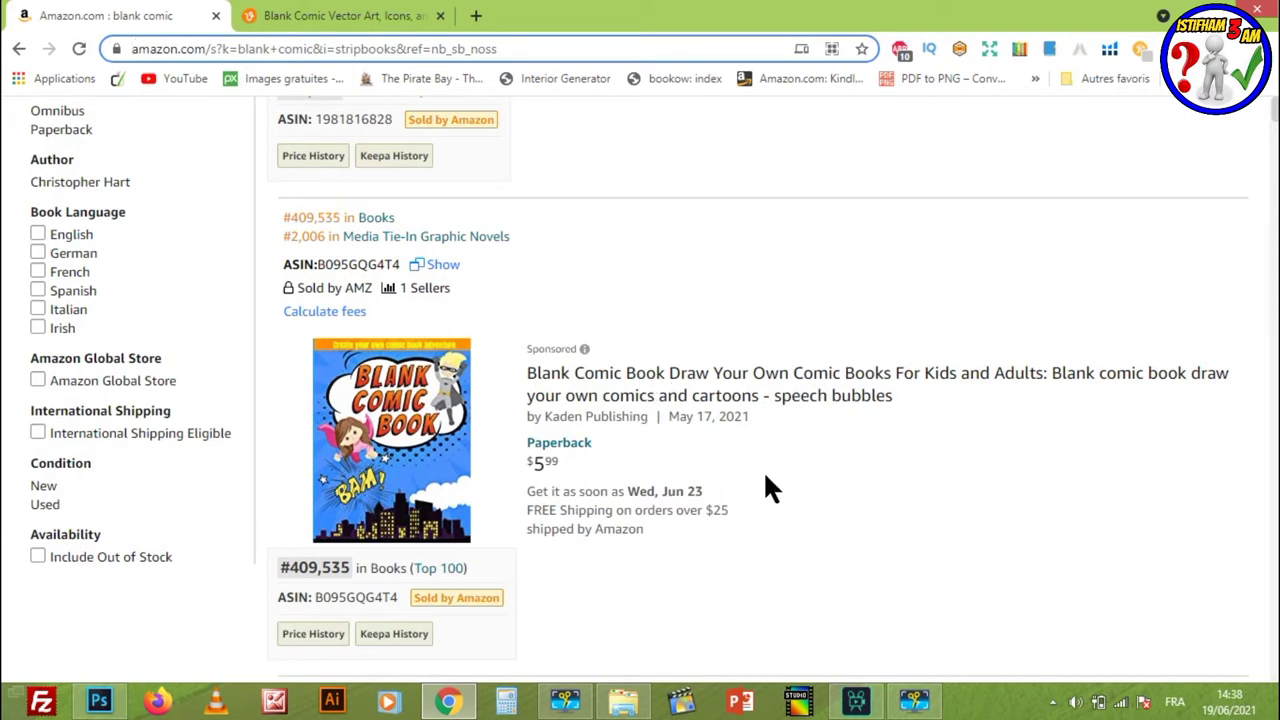
{"action": "scroll", "coordinate": [765, 476], "scroll_direction": "down", "scroll_amount": 1}
{"action": "scroll", "coordinate": [765, 476], "scroll_direction": "down", "scroll_amount": 1}
{"action": "scroll", "coordinate": [766, 476], "scroll_direction": "down", "scroll_amount": 1}
{"action": "scroll", "coordinate": [767, 476], "scroll_direction": "down", "scroll_amount": 4}
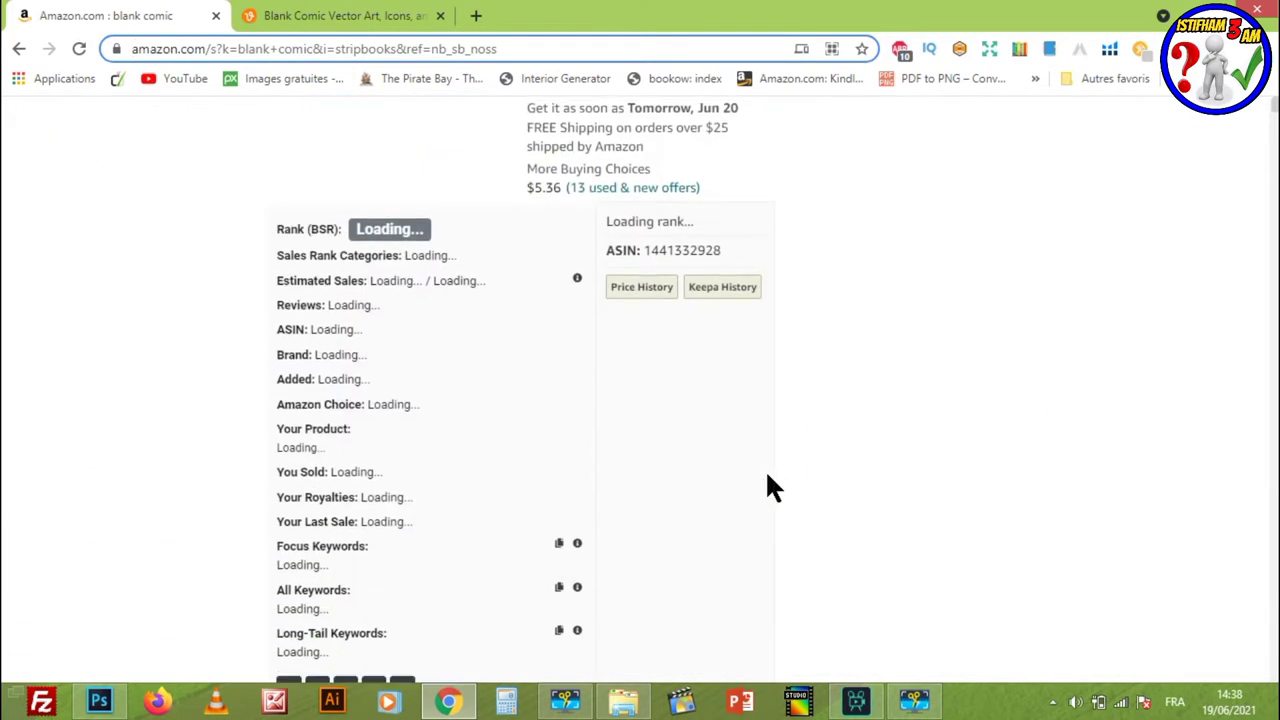
{"action": "scroll", "coordinate": [766, 474], "scroll_direction": "up", "scroll_amount": 3}
{"action": "scroll", "coordinate": [766, 472], "scroll_direction": "up", "scroll_amount": 5}
{"action": "scroll", "coordinate": [769, 468], "scroll_direction": "up", "scroll_amount": 5}
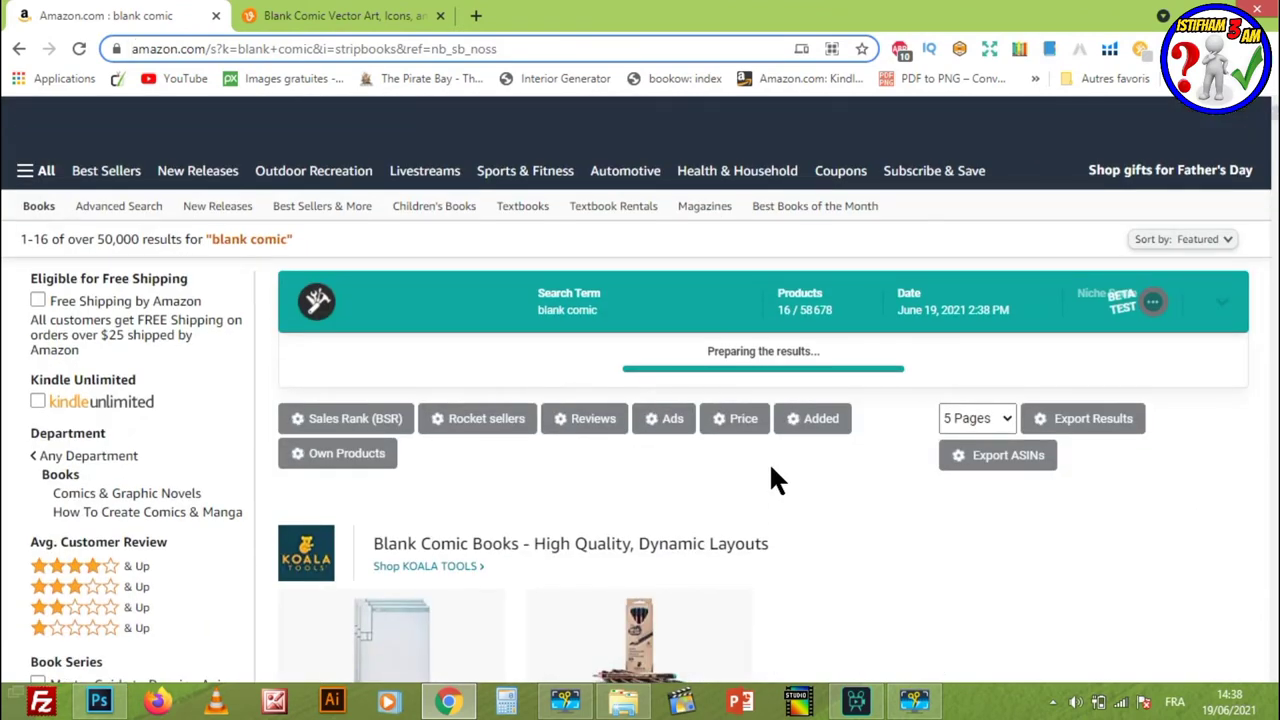
{"action": "left_click", "coordinate": [340, 15]}
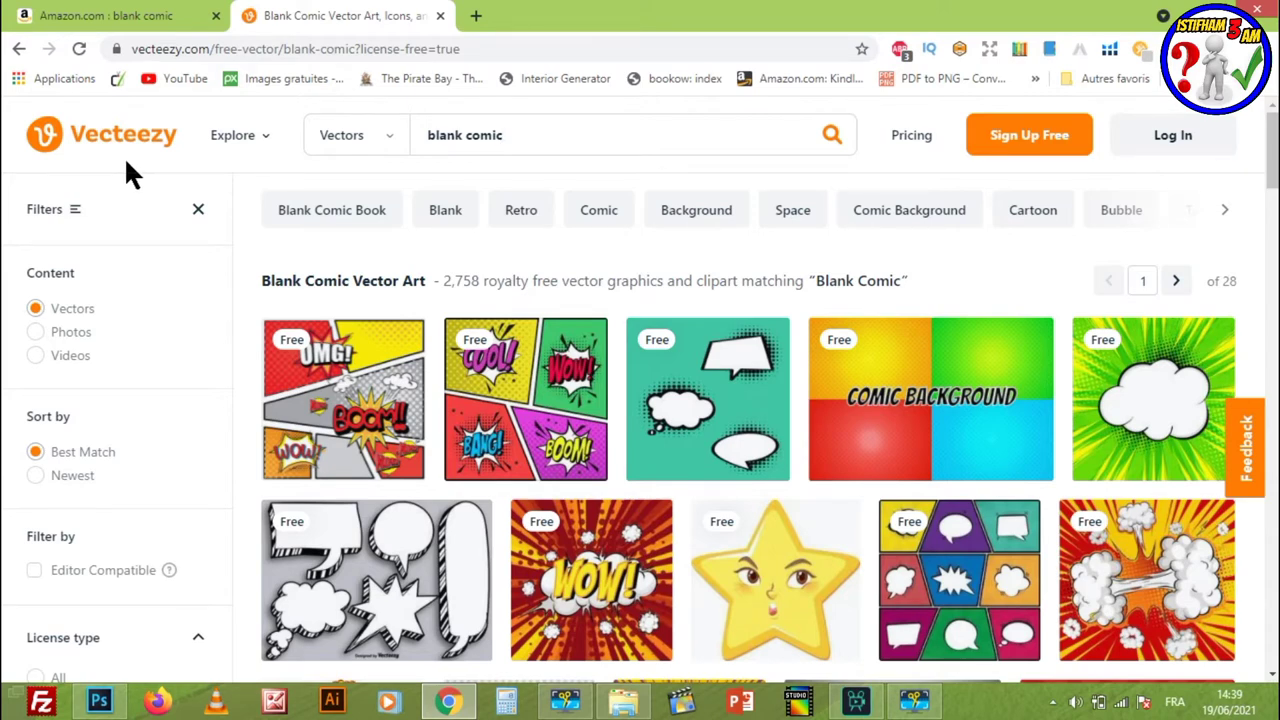
{"action": "scroll", "coordinate": [112, 291], "scroll_direction": "down", "scroll_amount": 3}
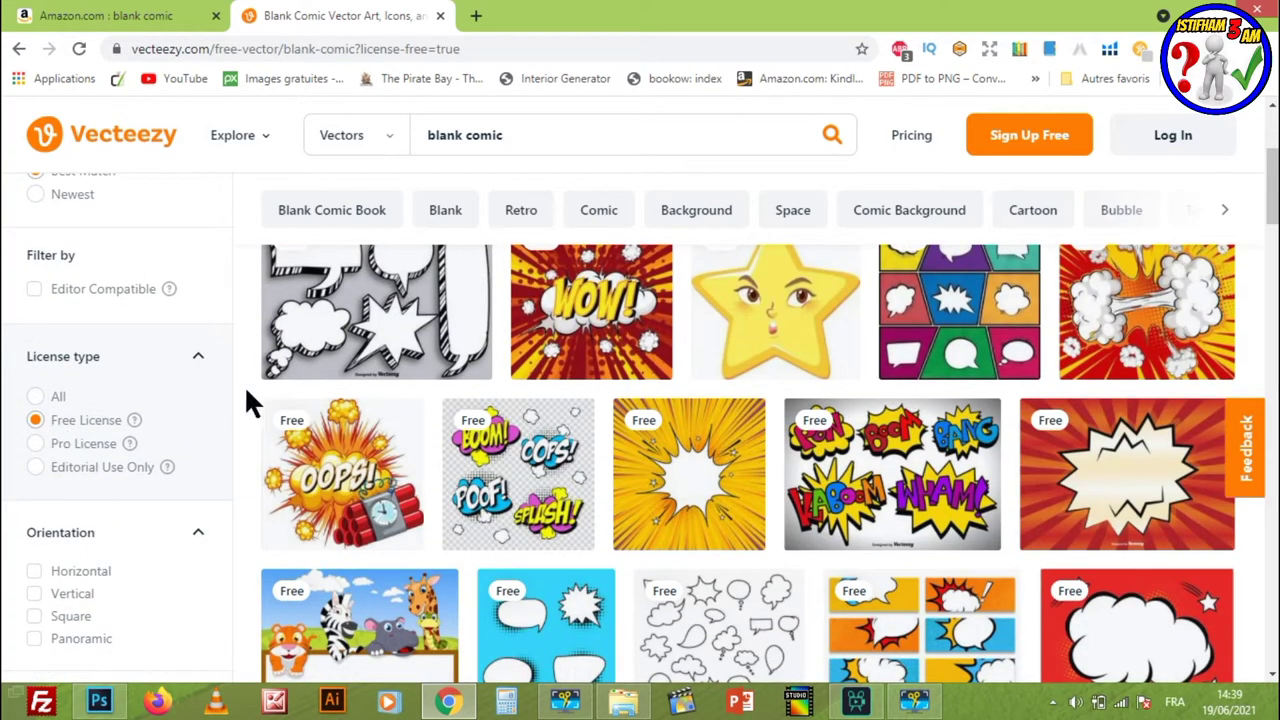
{"action": "scroll", "coordinate": [300, 350], "scroll_direction": "up", "scroll_amount": 3}
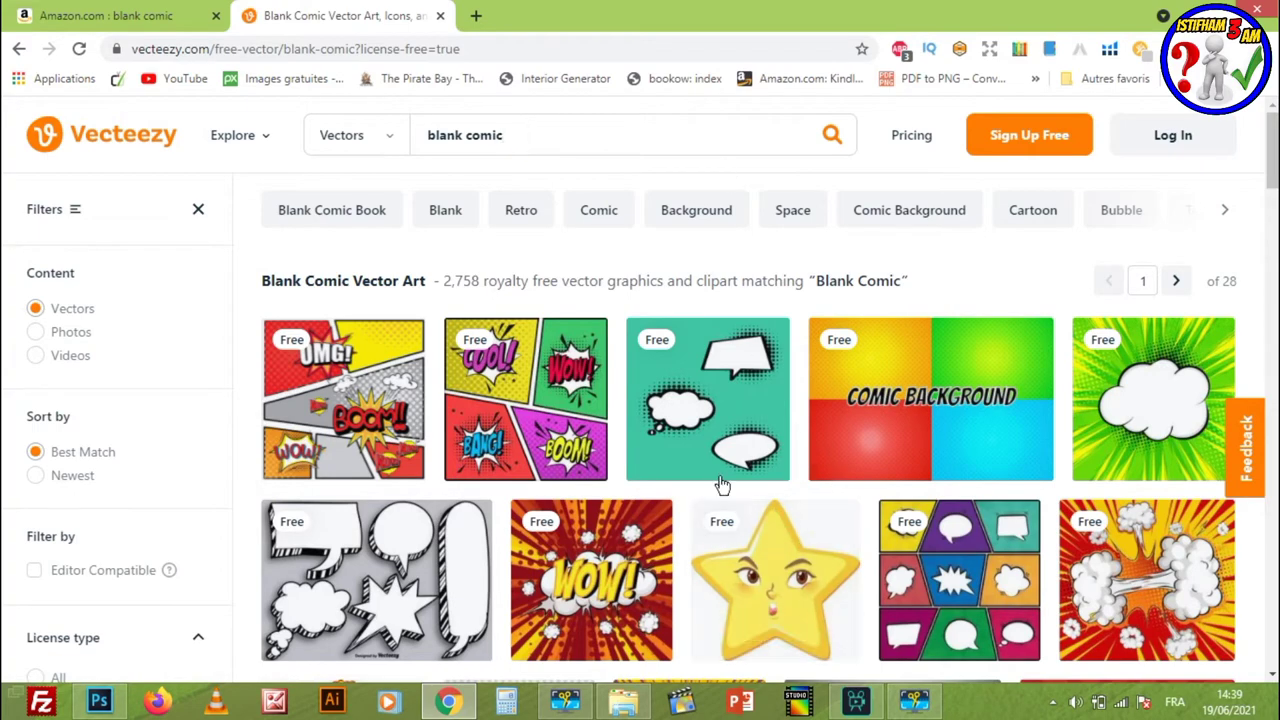
{"action": "scroll", "coordinate": [760, 480], "scroll_direction": "down", "scroll_amount": 1}
{"action": "scroll", "coordinate": [848, 474], "scroll_direction": "down", "scroll_amount": 1}
{"action": "scroll", "coordinate": [589, 455], "scroll_direction": "down", "scroll_amount": 1}
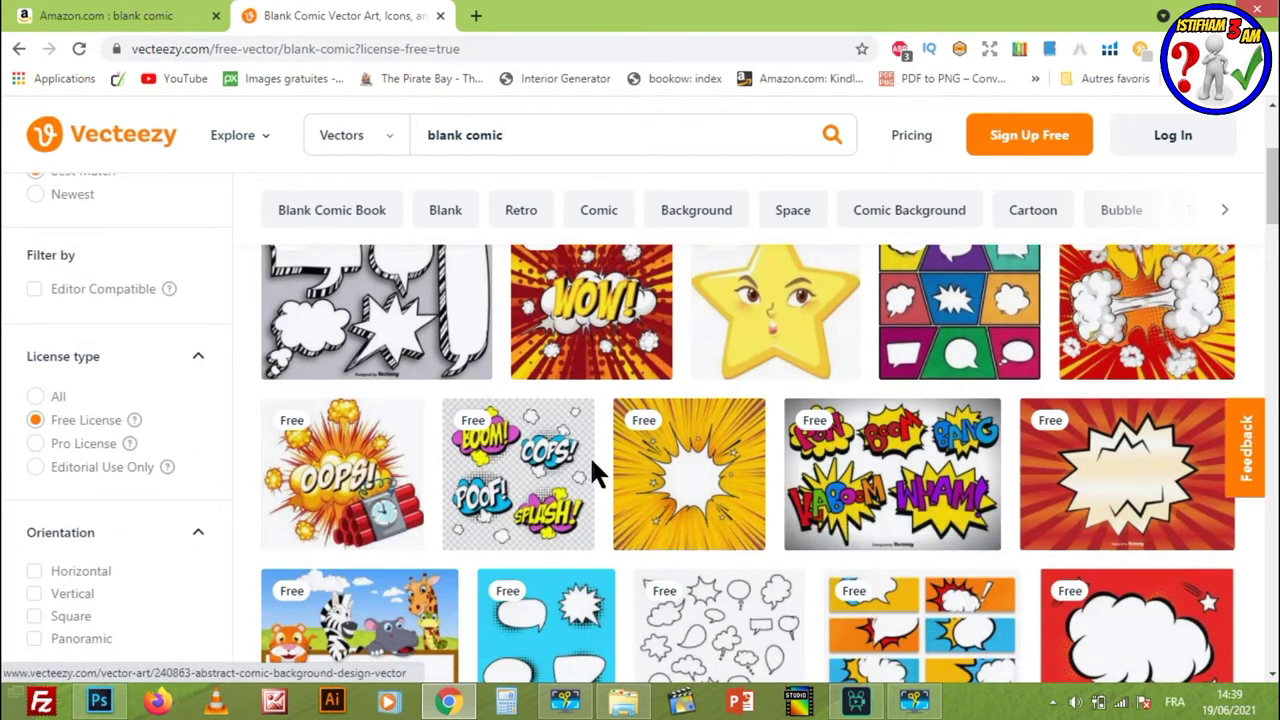
{"action": "scroll", "coordinate": [700, 540], "scroll_direction": "down", "scroll_amount": 1}
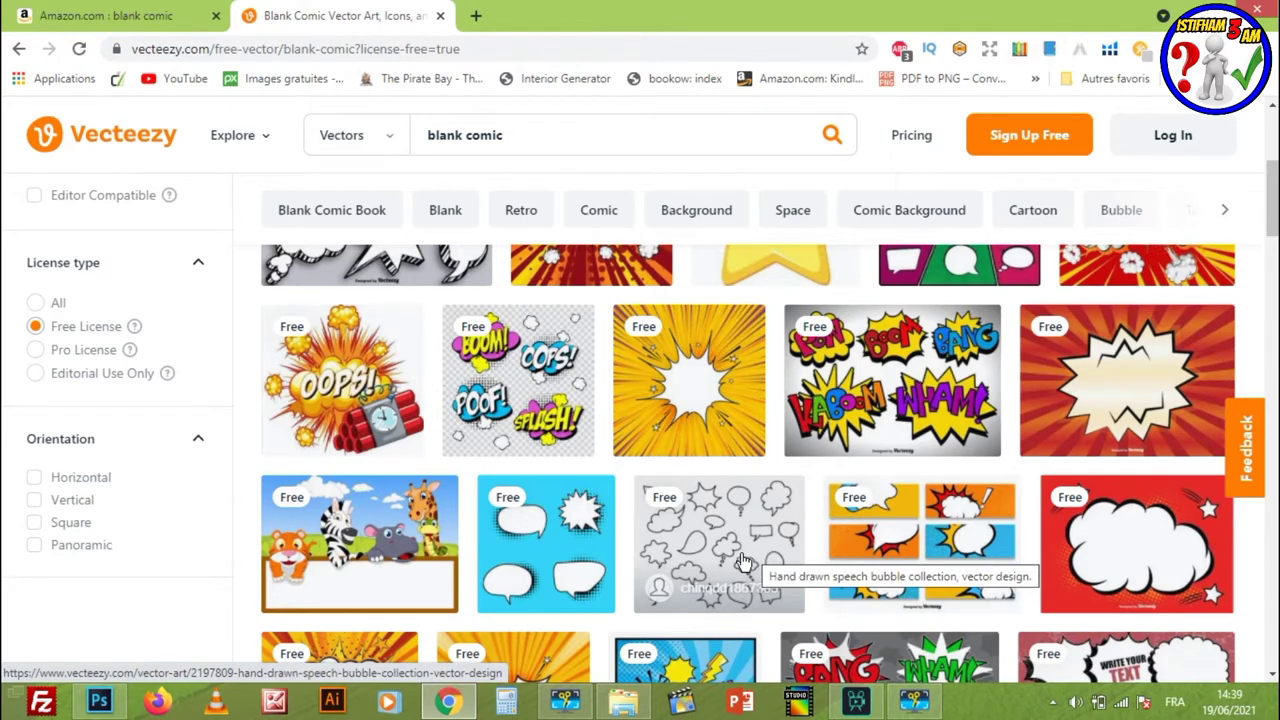
{"action": "scroll", "coordinate": [743, 562], "scroll_direction": "up", "scroll_amount": 1}
{"action": "scroll", "coordinate": [743, 562], "scroll_direction": "up", "scroll_amount": 1}
{"action": "scroll", "coordinate": [743, 562], "scroll_direction": "up", "scroll_amount": 1}
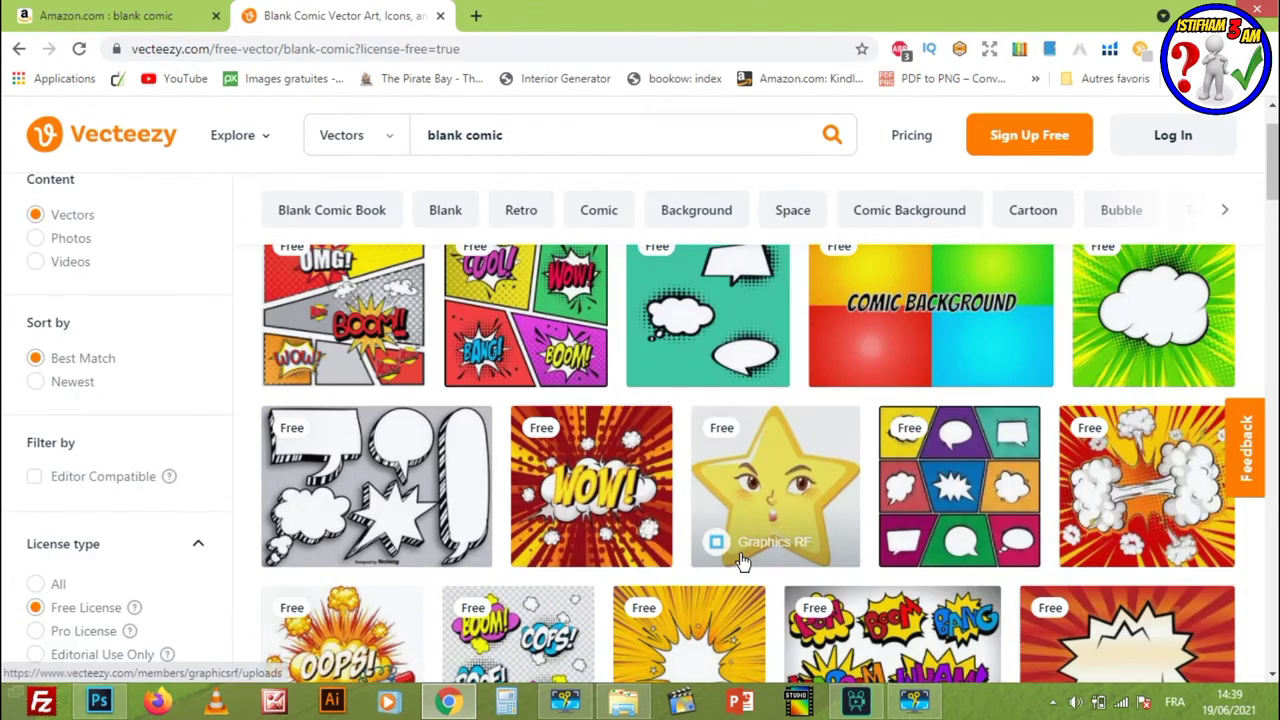
{"action": "scroll", "coordinate": [743, 562], "scroll_direction": "up", "scroll_amount": 1}
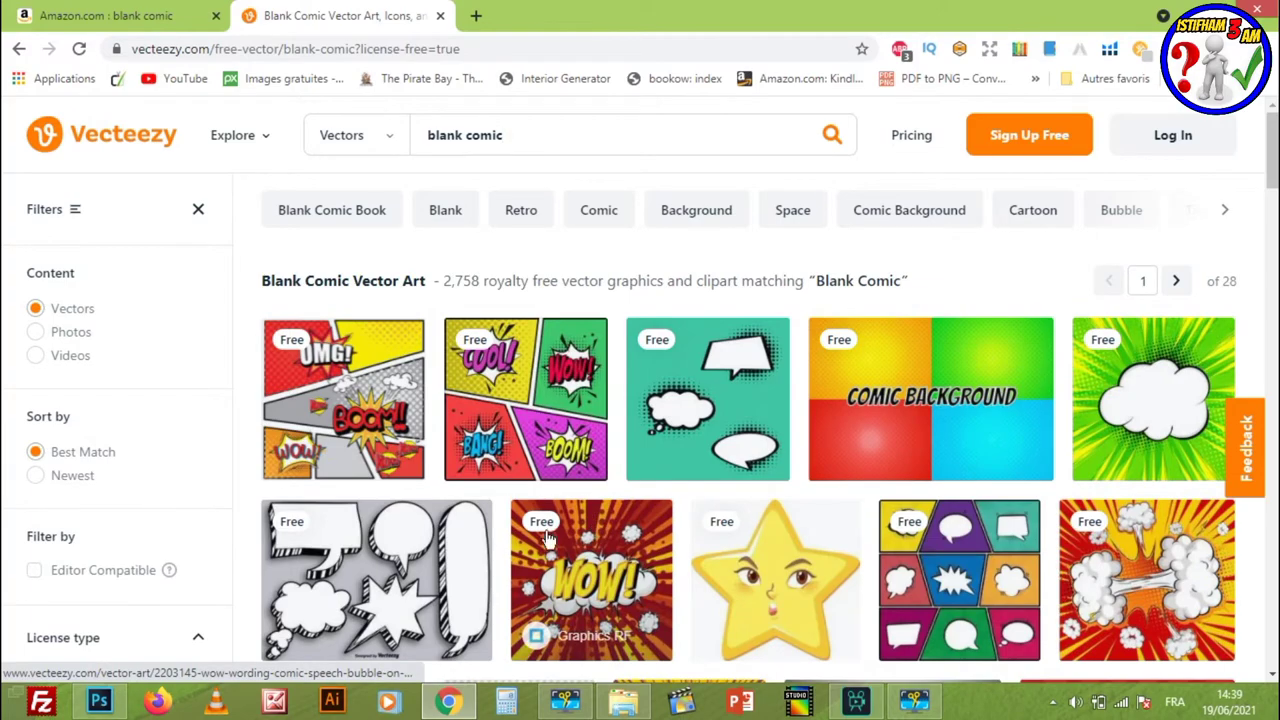
{"action": "left_click", "coordinate": [27, 15]}
{"action": "scroll", "coordinate": [636, 441], "scroll_direction": "down", "scroll_amount": 2}
{"action": "scroll", "coordinate": [636, 441], "scroll_direction": "down", "scroll_amount": 4}
{"action": "scroll", "coordinate": [640, 437], "scroll_direction": "down", "scroll_amount": 1}
{"action": "scroll", "coordinate": [663, 431], "scroll_direction": "down", "scroll_amount": 3}
{"action": "scroll", "coordinate": [666, 431], "scroll_direction": "down", "scroll_amount": 3}
{"action": "scroll", "coordinate": [668, 432], "scroll_direction": "down", "scroll_amount": 2}
{"action": "scroll", "coordinate": [668, 432], "scroll_direction": "down", "scroll_amount": 4}
{"action": "scroll", "coordinate": [667, 431], "scroll_direction": "down", "scroll_amount": 3}
{"action": "scroll", "coordinate": [667, 431], "scroll_direction": "down", "scroll_amount": 4}
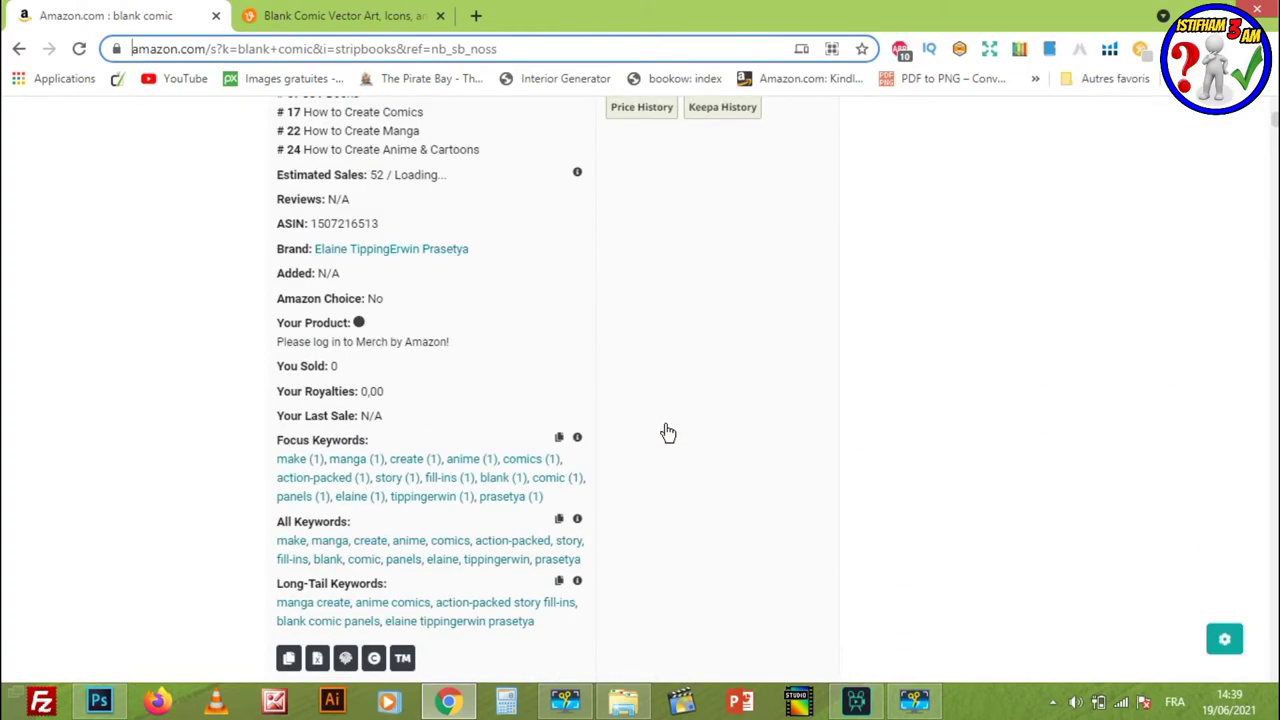
{"action": "scroll", "coordinate": [669, 430], "scroll_direction": "down", "scroll_amount": 4}
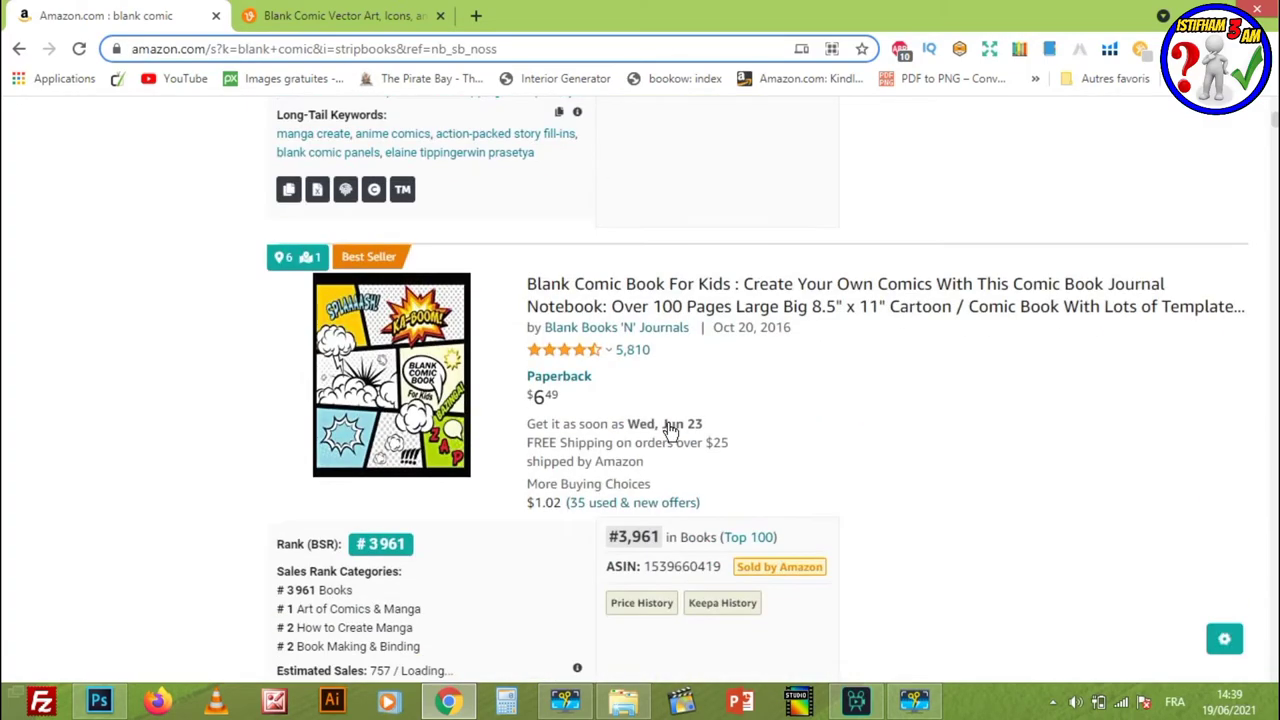
{"action": "left_click", "coordinate": [335, 15]}
{"action": "scroll", "coordinate": [757, 519], "scroll_direction": "down", "scroll_amount": 3}
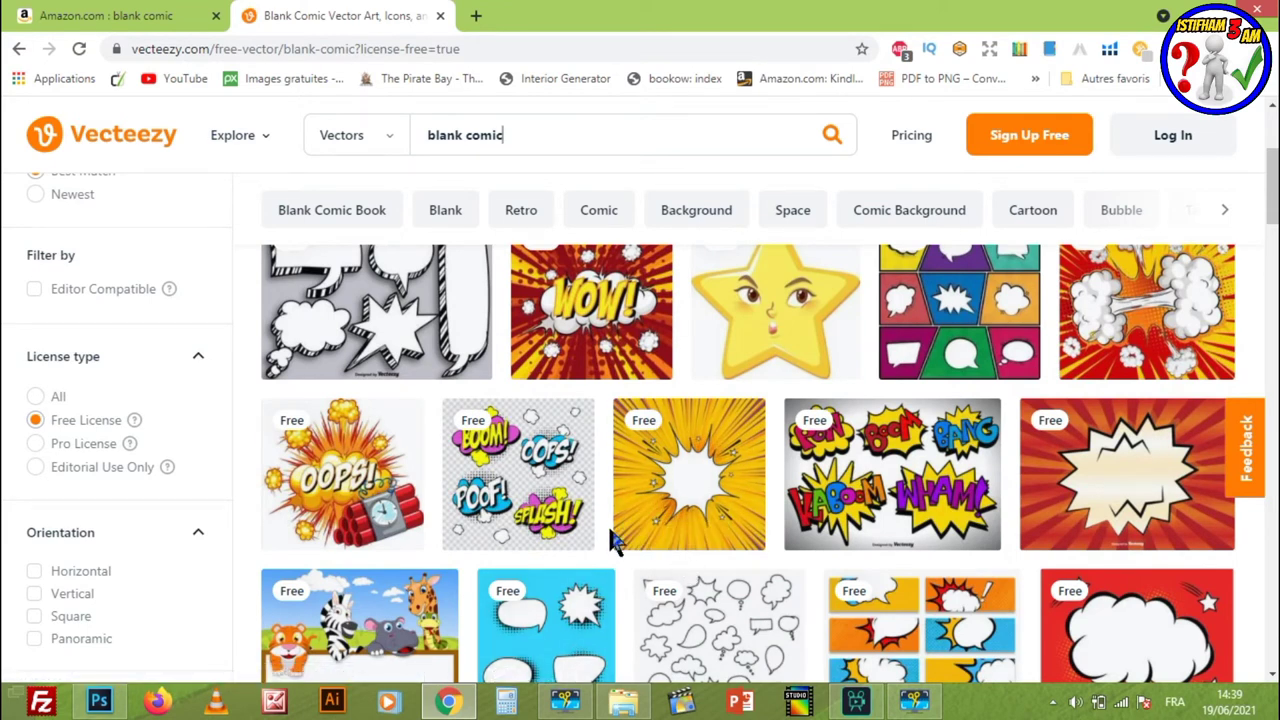
{"action": "left_click", "coordinate": [622, 700]}
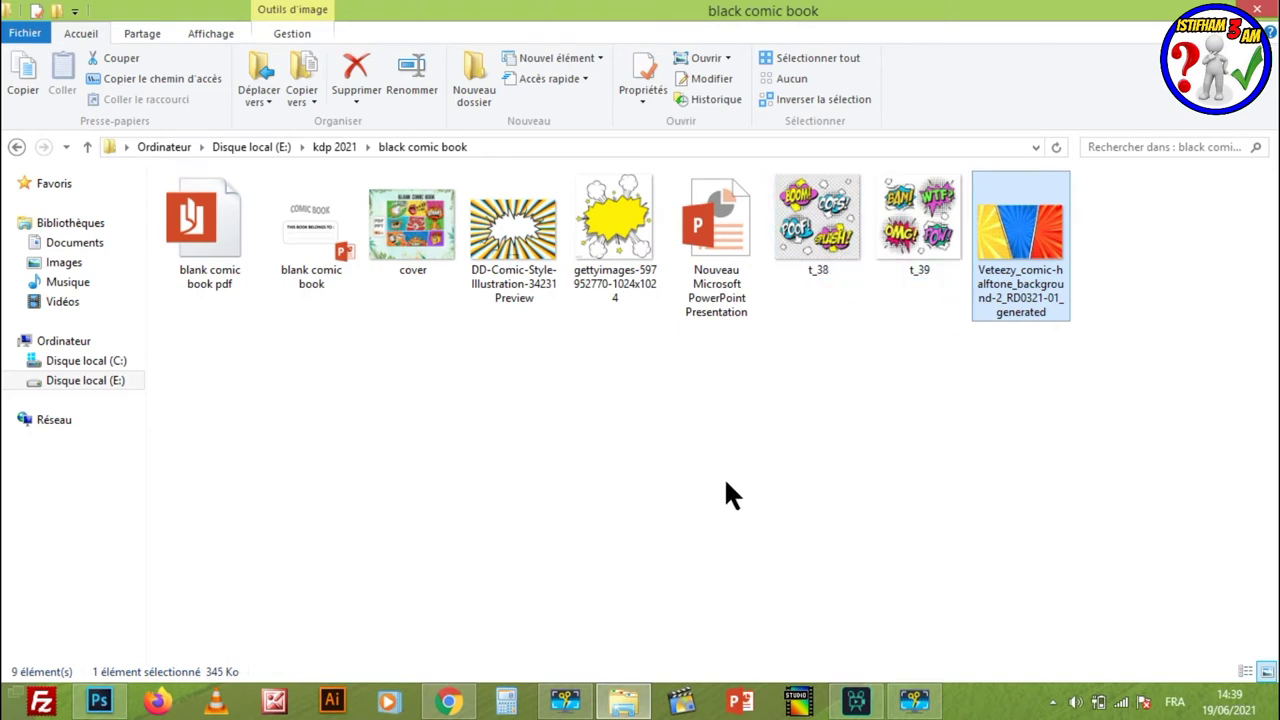
- In Photoshop, check the 8.5 x 11 in new-document settings and close them without creating a file
{"action": "left_click", "coordinate": [100, 702]}
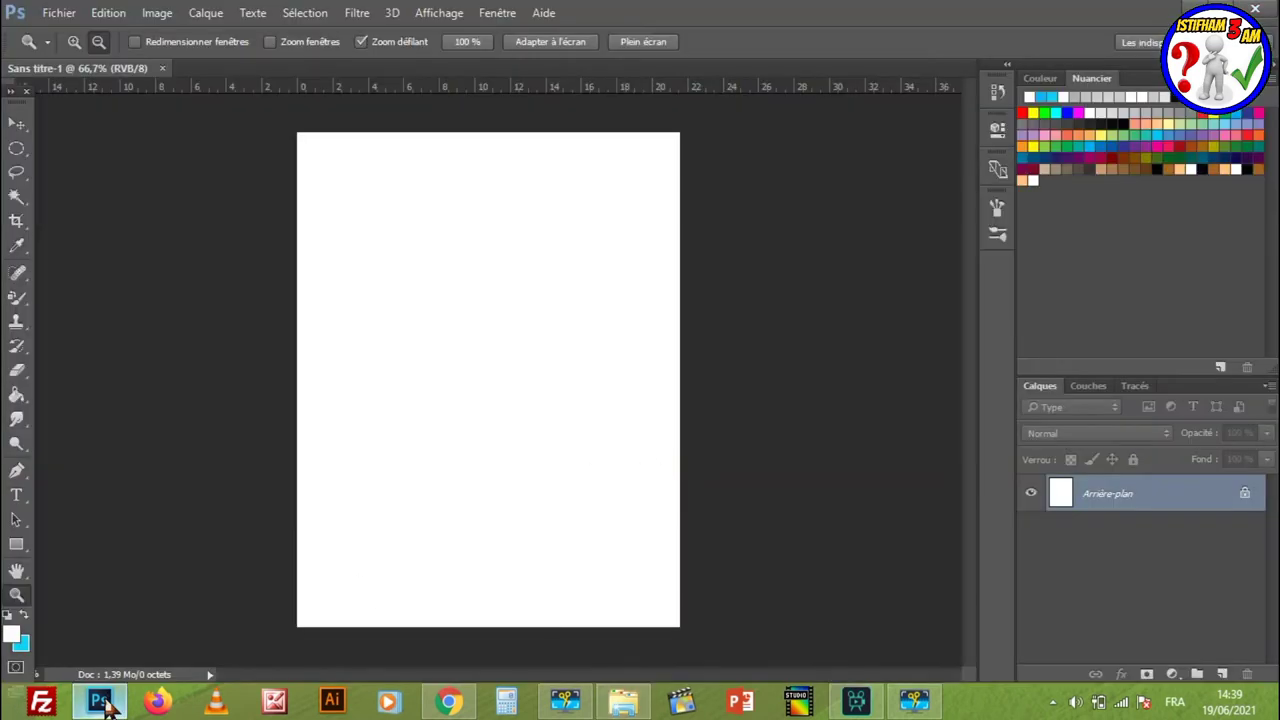
{"action": "left_click", "coordinate": [59, 13]}
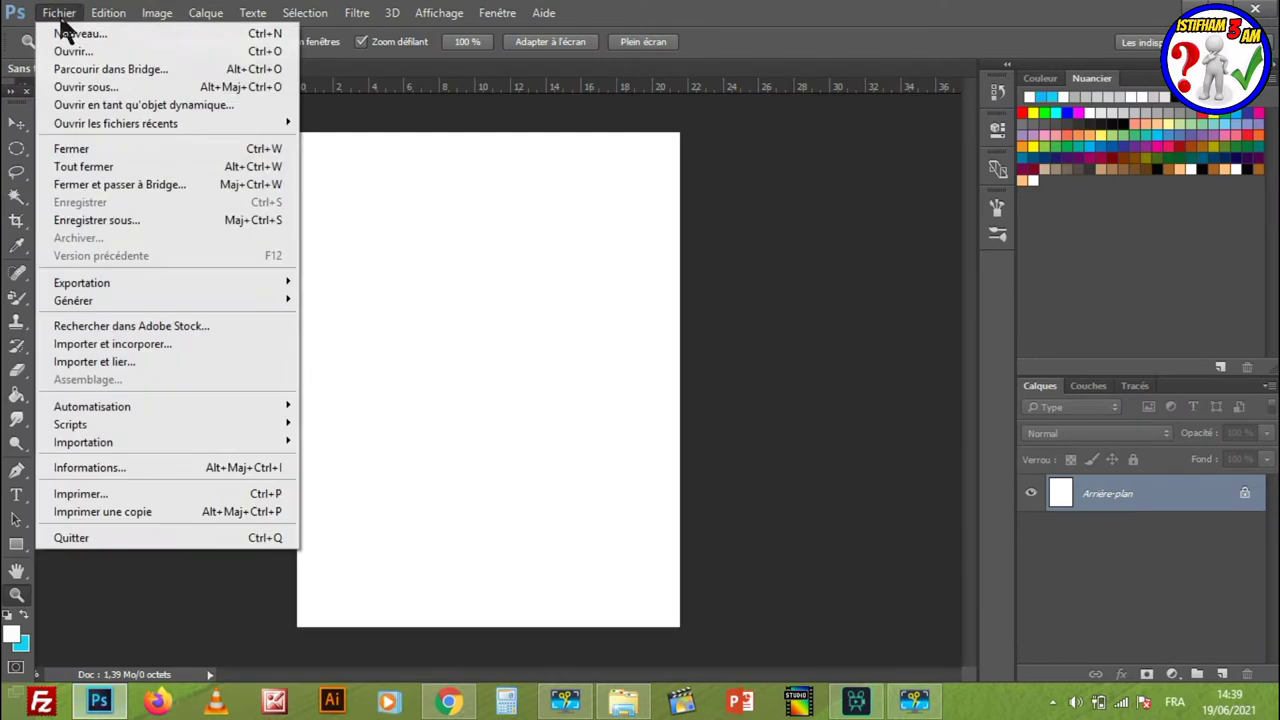
{"action": "left_click", "coordinate": [75, 33]}
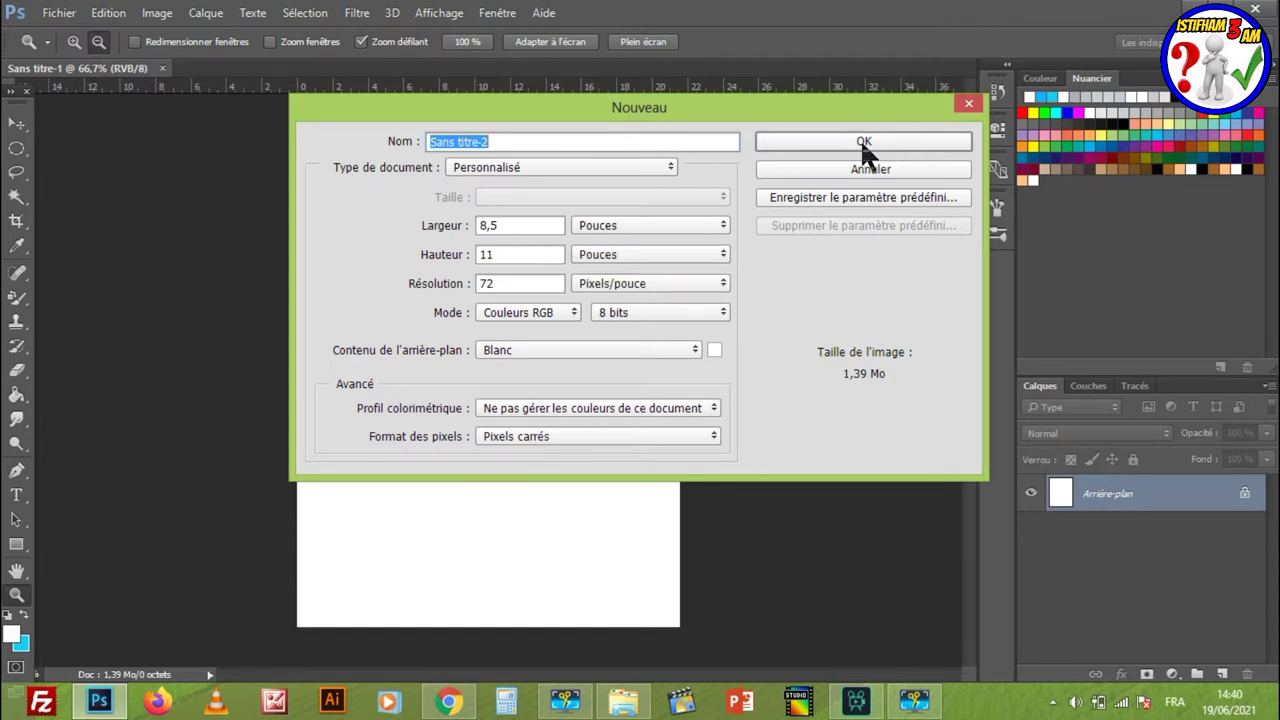
{"action": "left_click", "coordinate": [966, 104]}
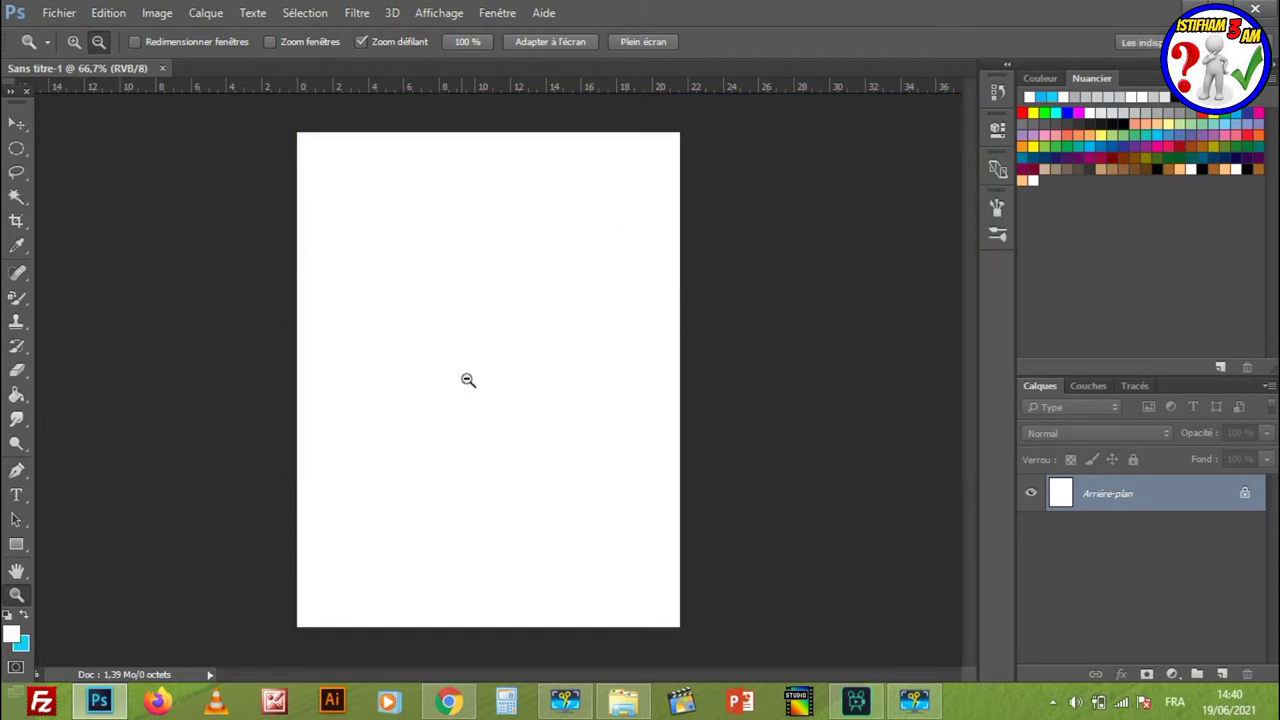
- Open the Vecteezy halftone JPG from the black comic book folder as a new document, zoomed out
{"action": "left_click", "coordinate": [623, 700]}
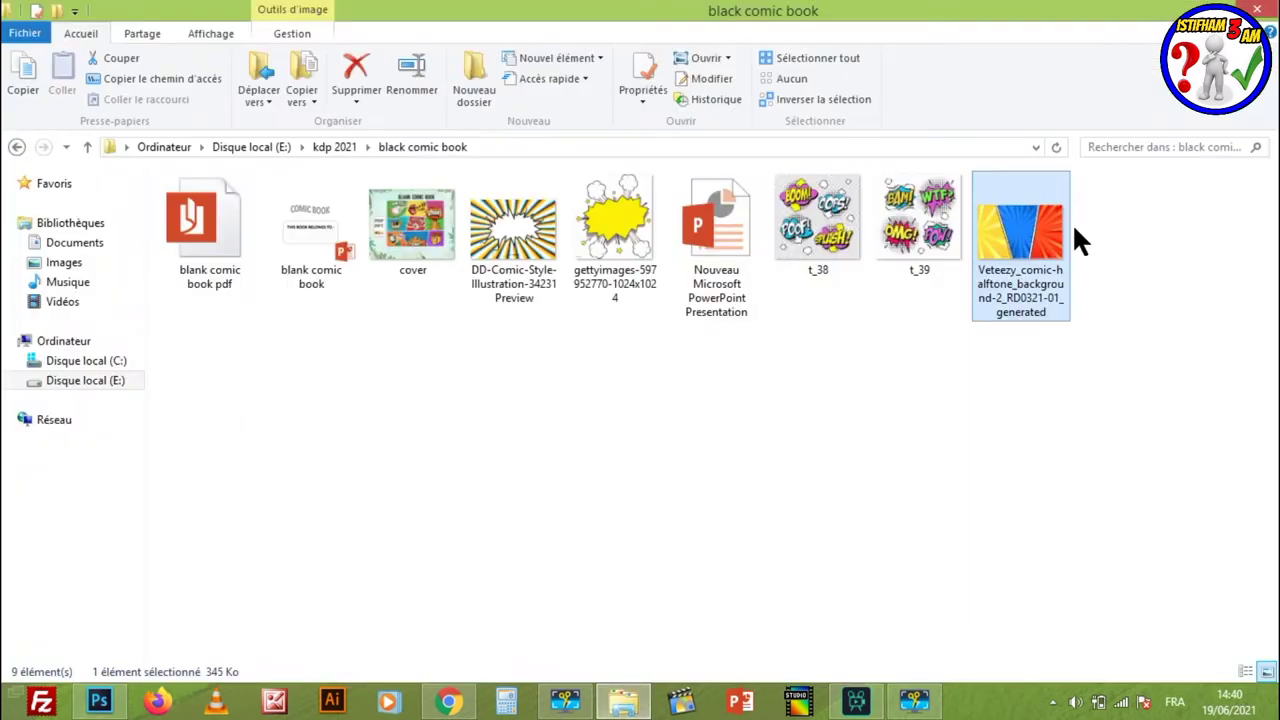
{"action": "mouse_move", "coordinate": [1020, 240]}
{"action": "left_mouse_down"}
{"action": "mouse_move", "coordinate": [140, 662]}
{"action": "mouse_move", "coordinate": [370, 217]}
{"action": "left_mouse_up"}
{"action": "left_click_drag", "start_coordinate": [287, 72], "coordinate": [288, 64]}
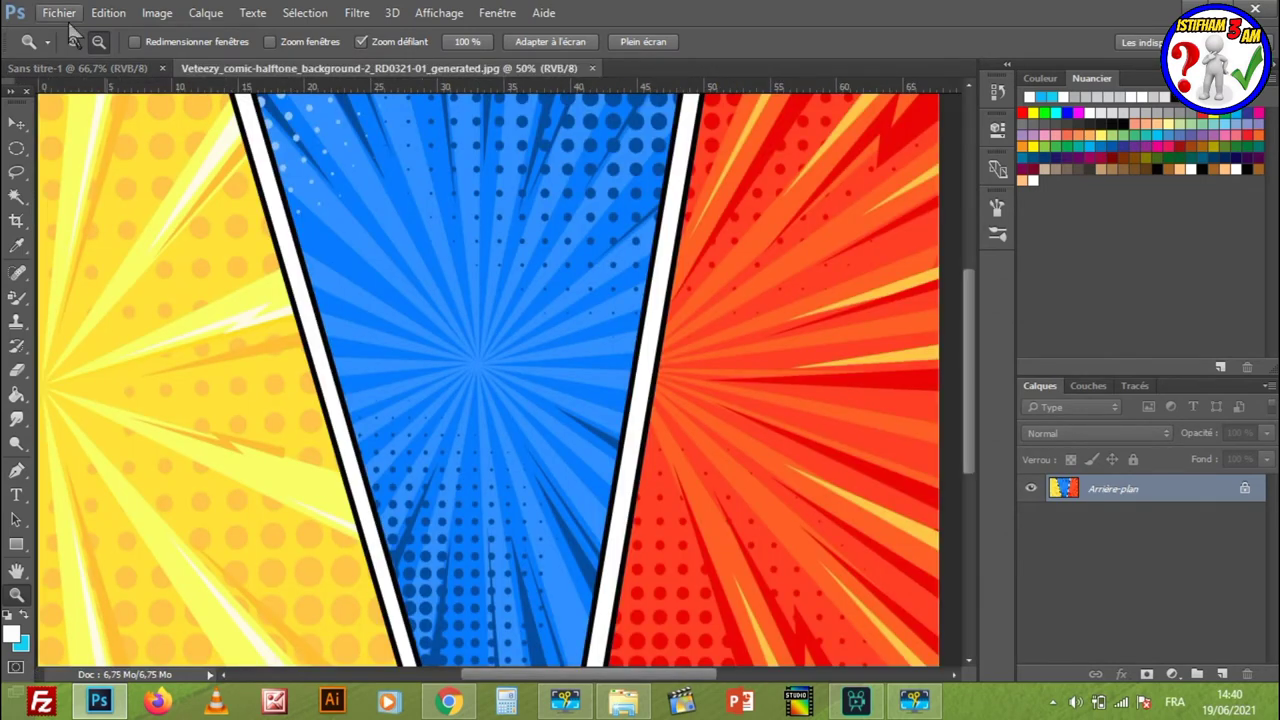
{"action": "left_click", "coordinate": [97, 42]}
{"action": "left_click", "coordinate": [362, 335]}
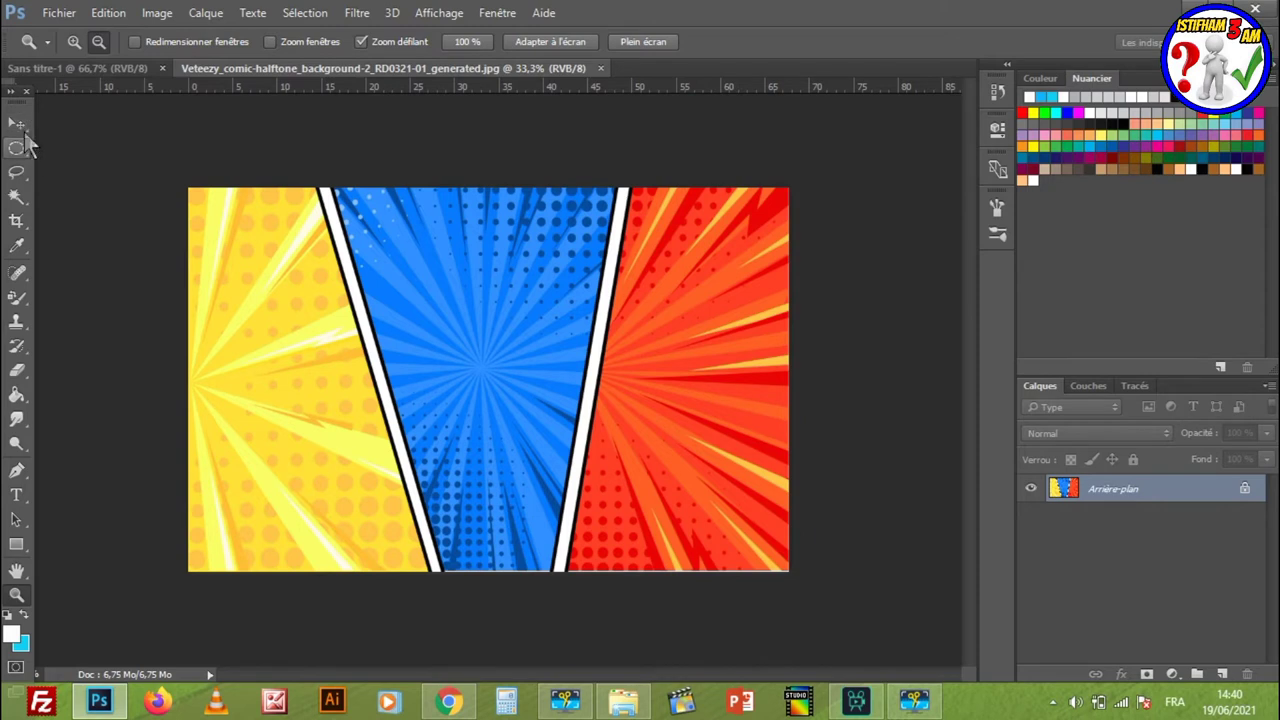
- Select the entire halftone image with the Rectangular Marquee tool
{"action": "left_click", "coordinate": [20, 152]}
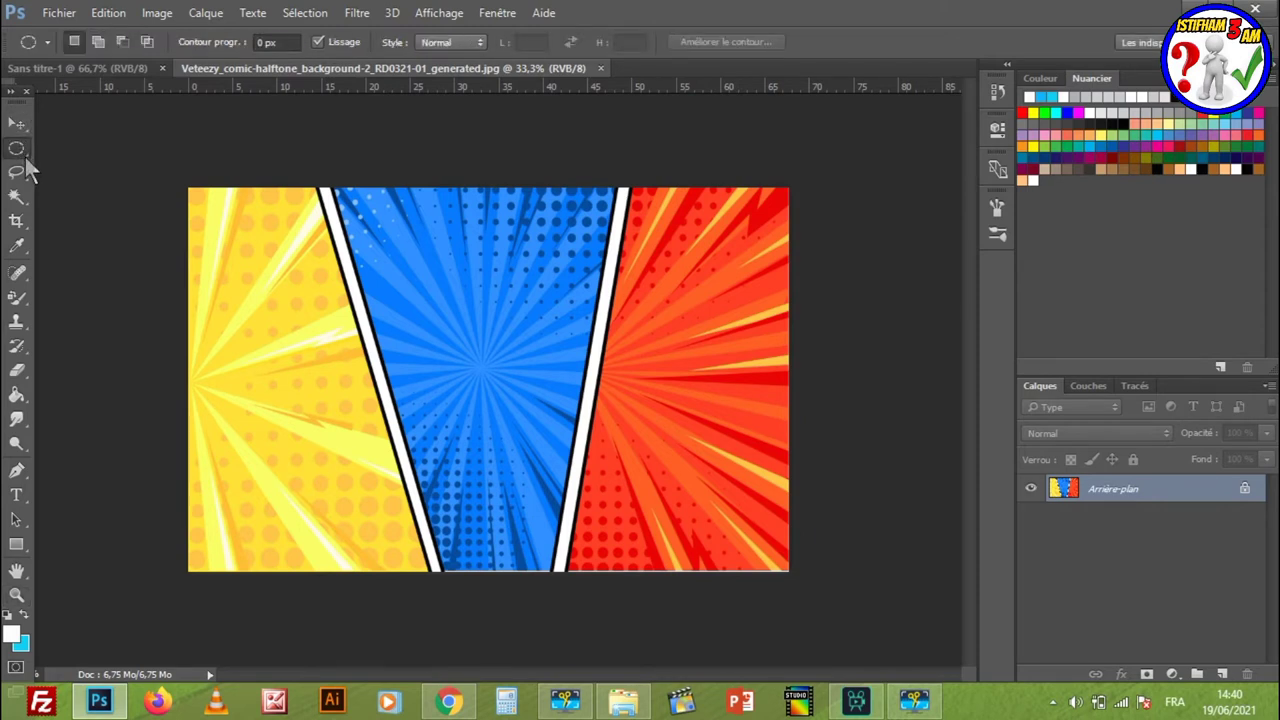
{"action": "right_click", "coordinate": [26, 158]}
{"action": "left_click", "coordinate": [85, 148]}
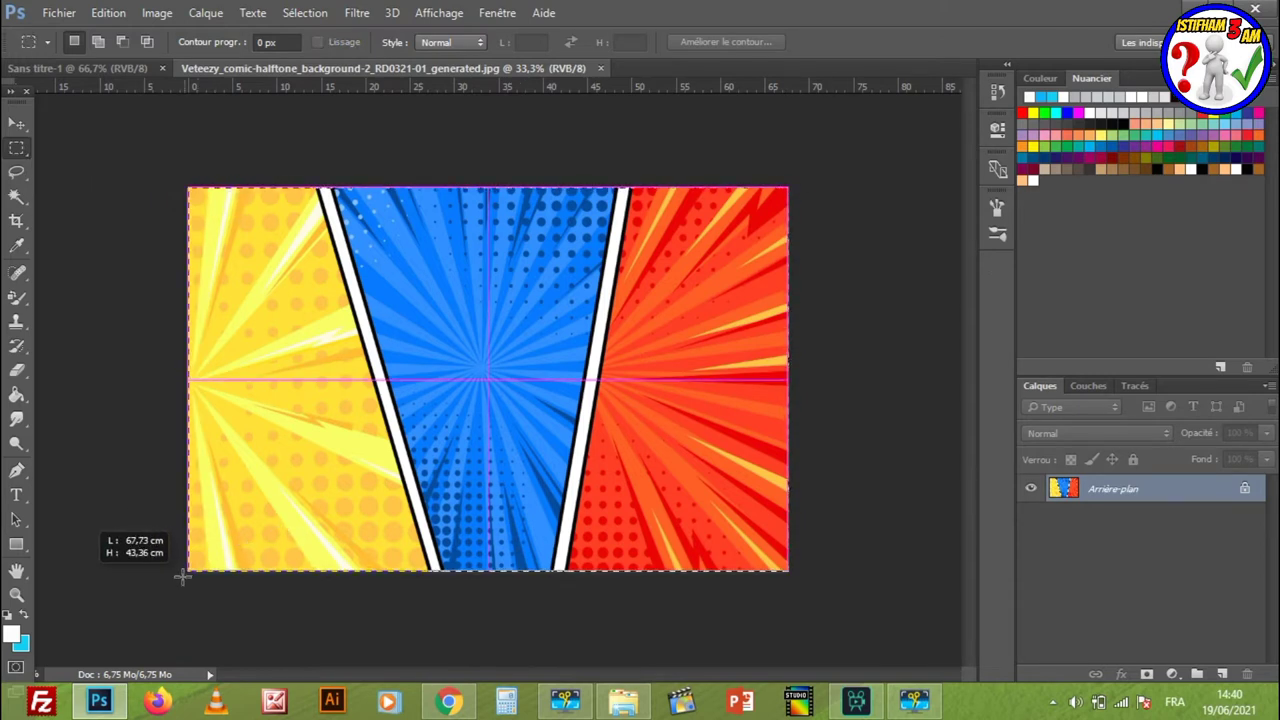
{"action": "left_click_drag", "start_coordinate": [213, 554], "coordinate": [182, 572]}
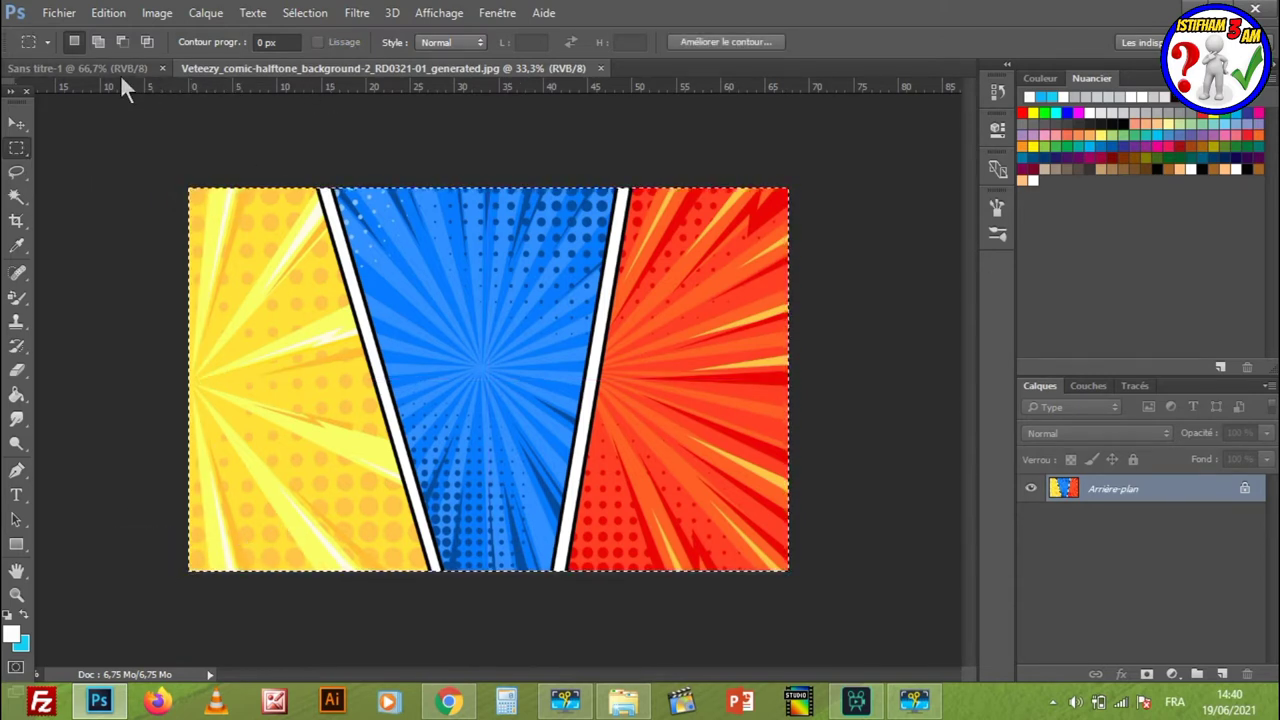
{"action": "left_click", "coordinate": [114, 71]}
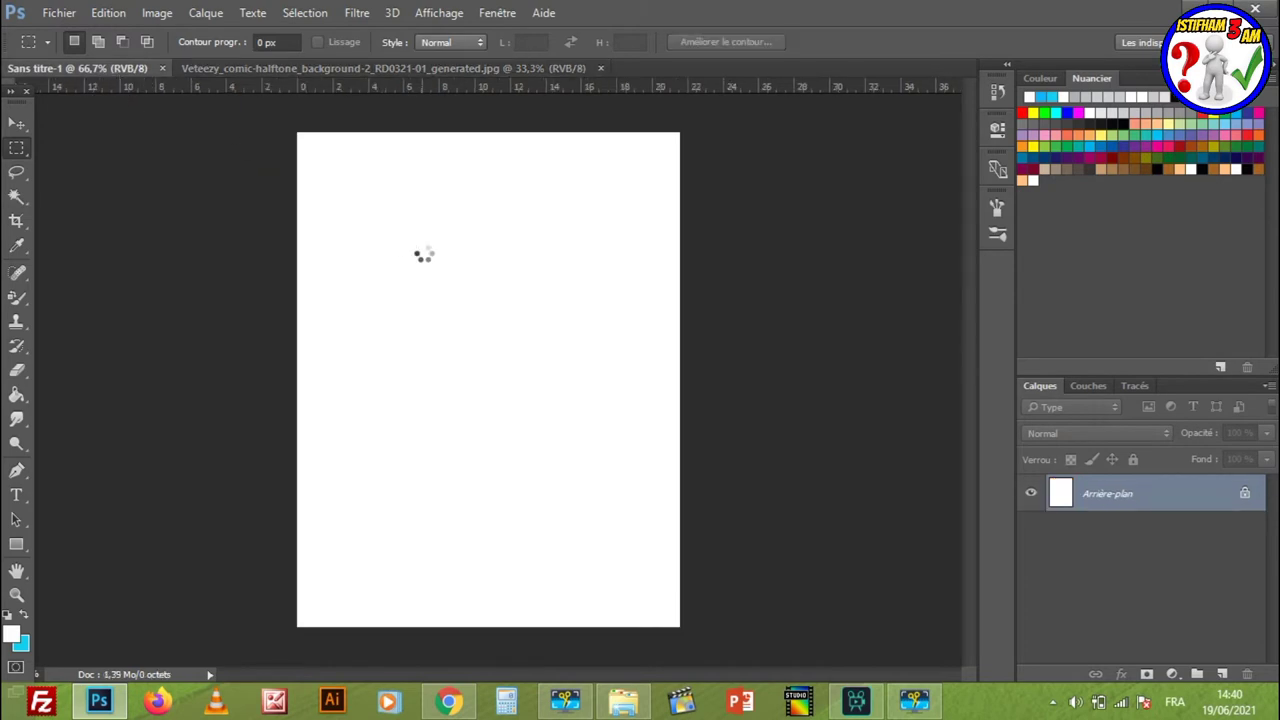
- Paste the halftone background into Sans titre-1 as Calque 1 and stretch it to fill the page
{"action": "key", "text": "ctrl+v"}
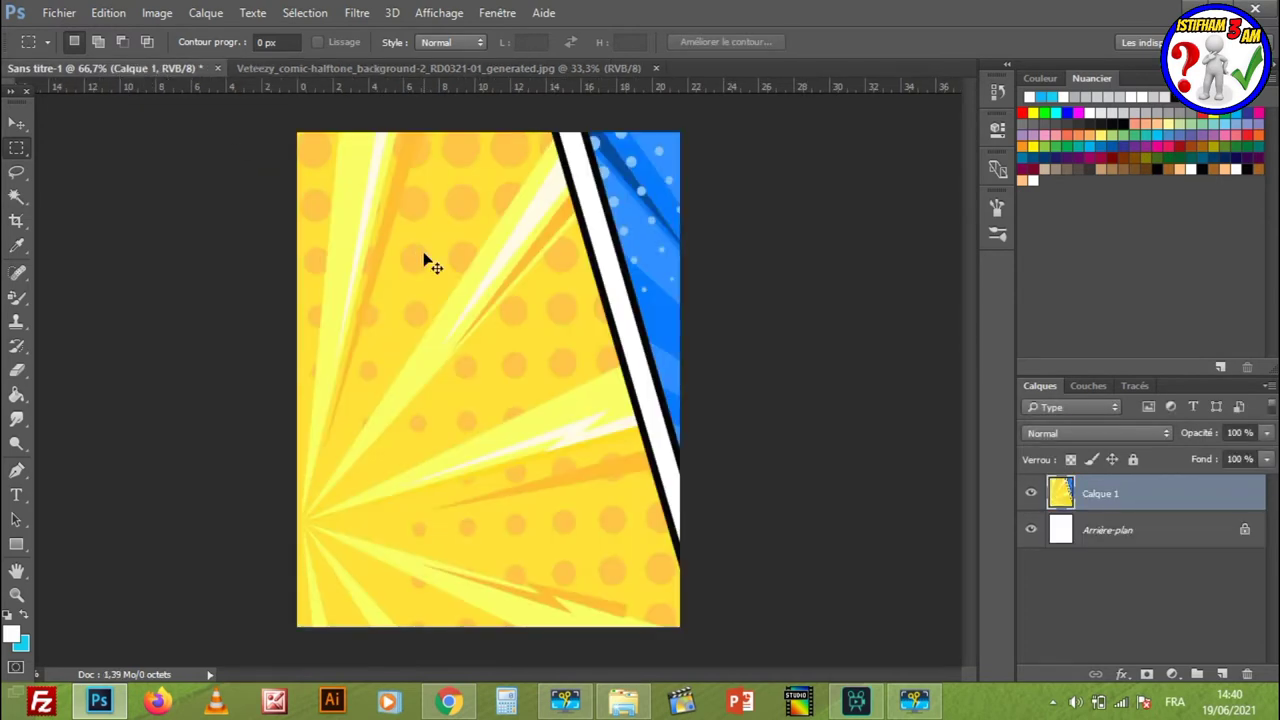
{"action": "key", "text": "ctrl+t"}
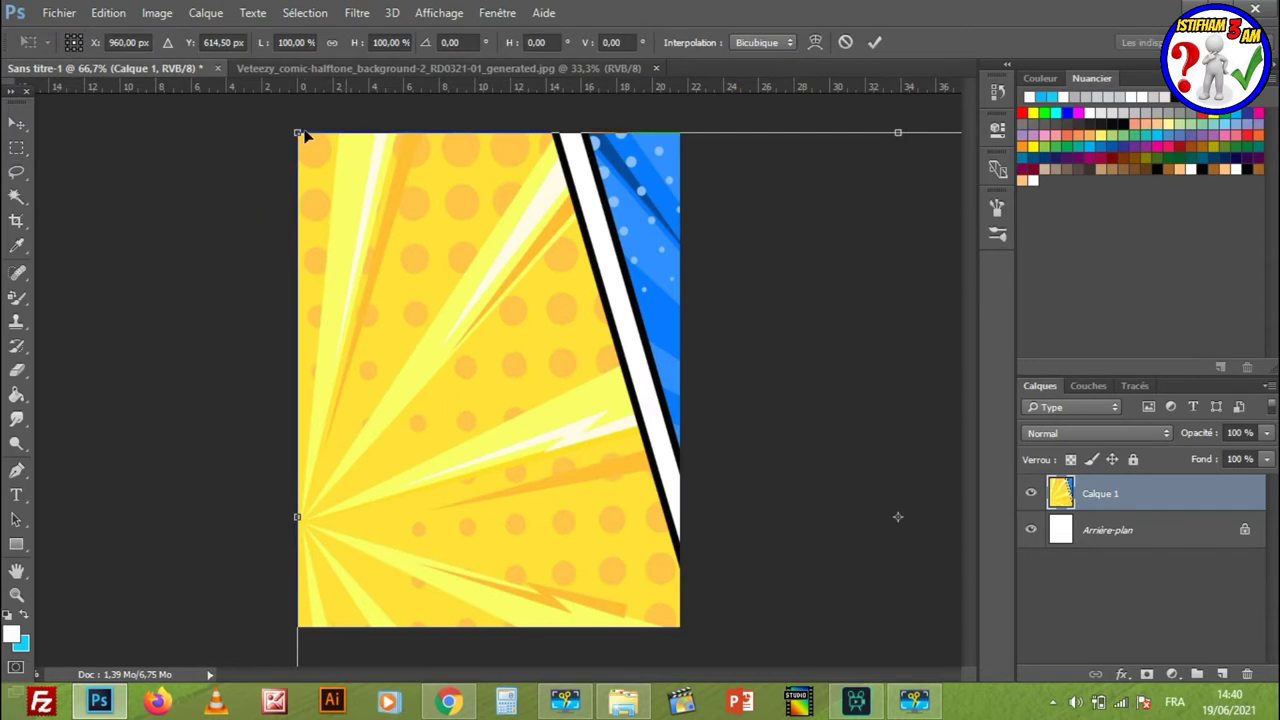
{"action": "mouse_move", "coordinate": [297, 133]}
{"action": "left_mouse_down"}
{"action": "mouse_move", "coordinate": [259, 156]}
{"action": "mouse_move", "coordinate": [309, 168]}
{"action": "left_mouse_up"}
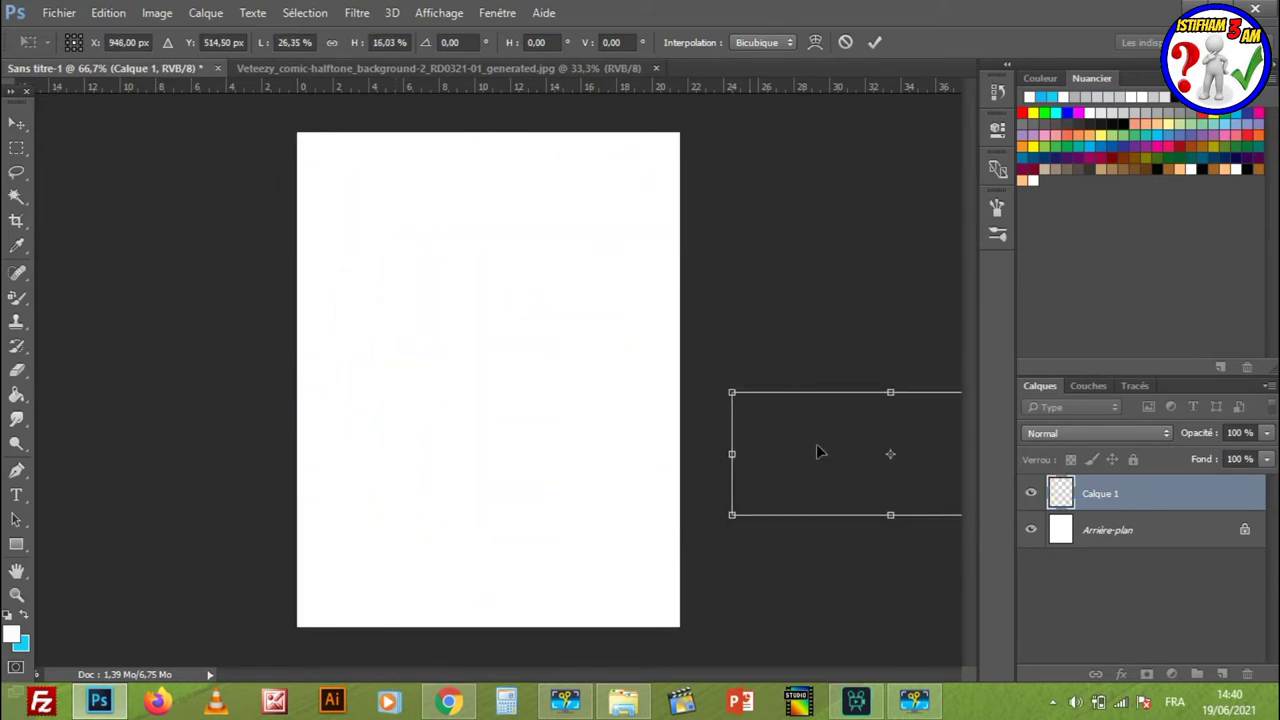
{"action": "mouse_move", "coordinate": [309, 168]}
{"action": "left_mouse_down"}
{"action": "mouse_move", "coordinate": [376, 217]}
{"action": "mouse_move", "coordinate": [372, 194]}
{"action": "left_mouse_up"}
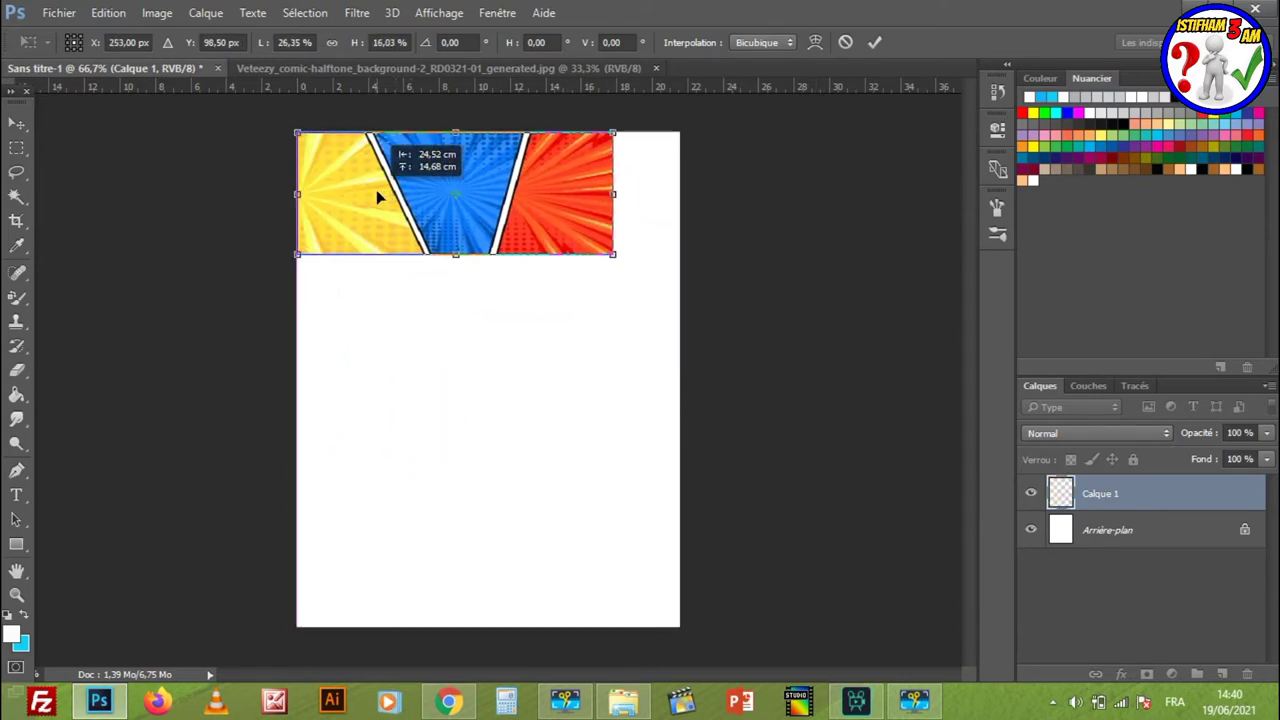
{"action": "left_click_drag", "start_coordinate": [456, 506], "coordinate": [456, 626]}
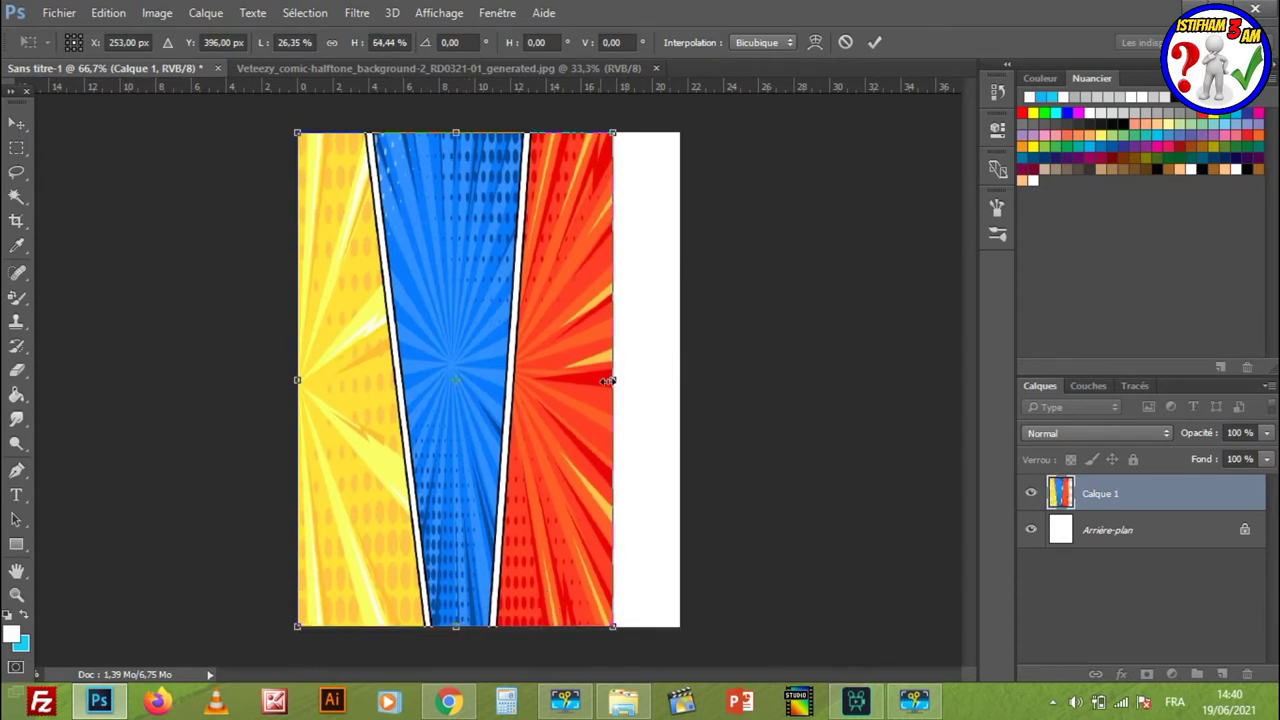
{"action": "left_click_drag", "start_coordinate": [677, 375], "coordinate": [705, 372]}
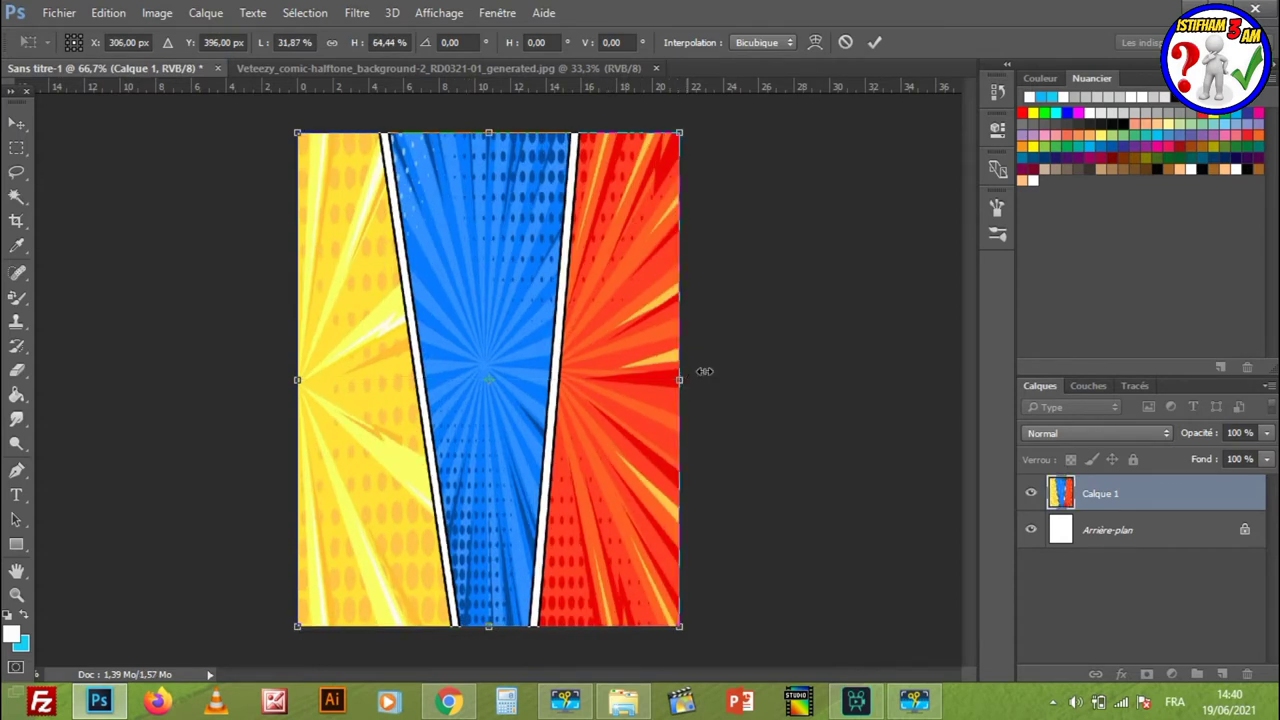
{"action": "key", "text": "m"}
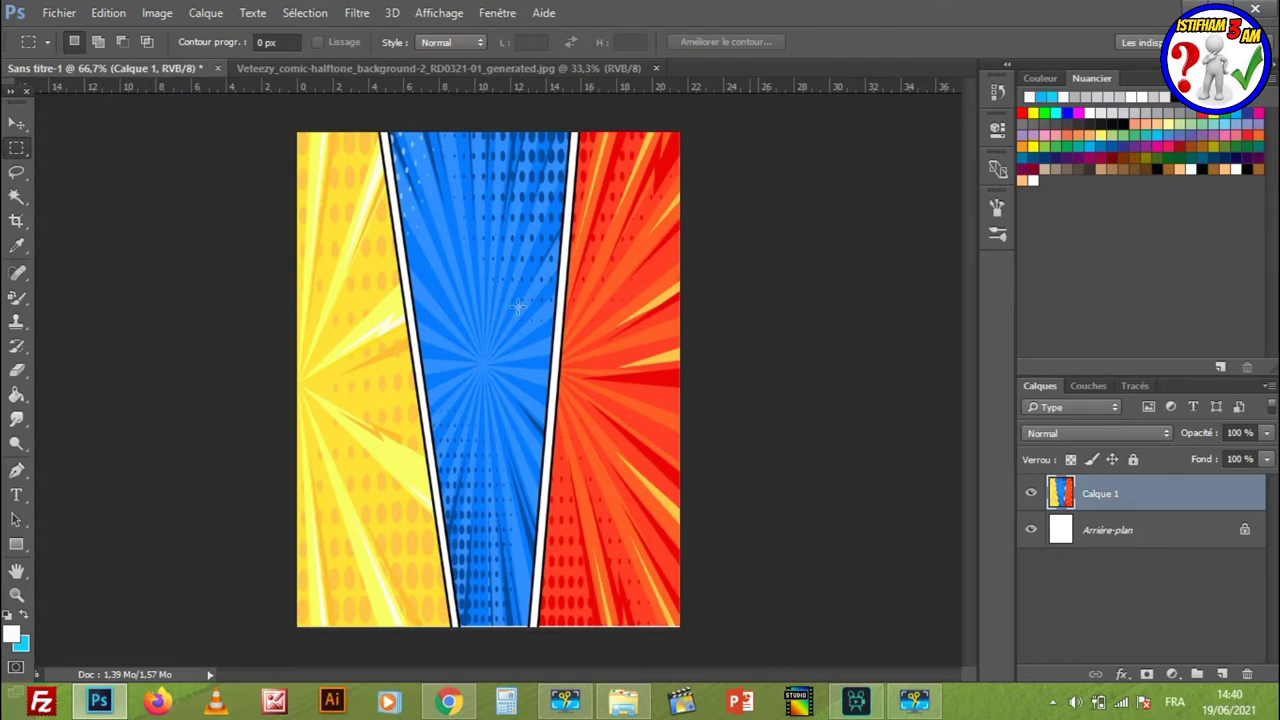
{"action": "left_click", "coordinate": [623, 700]}
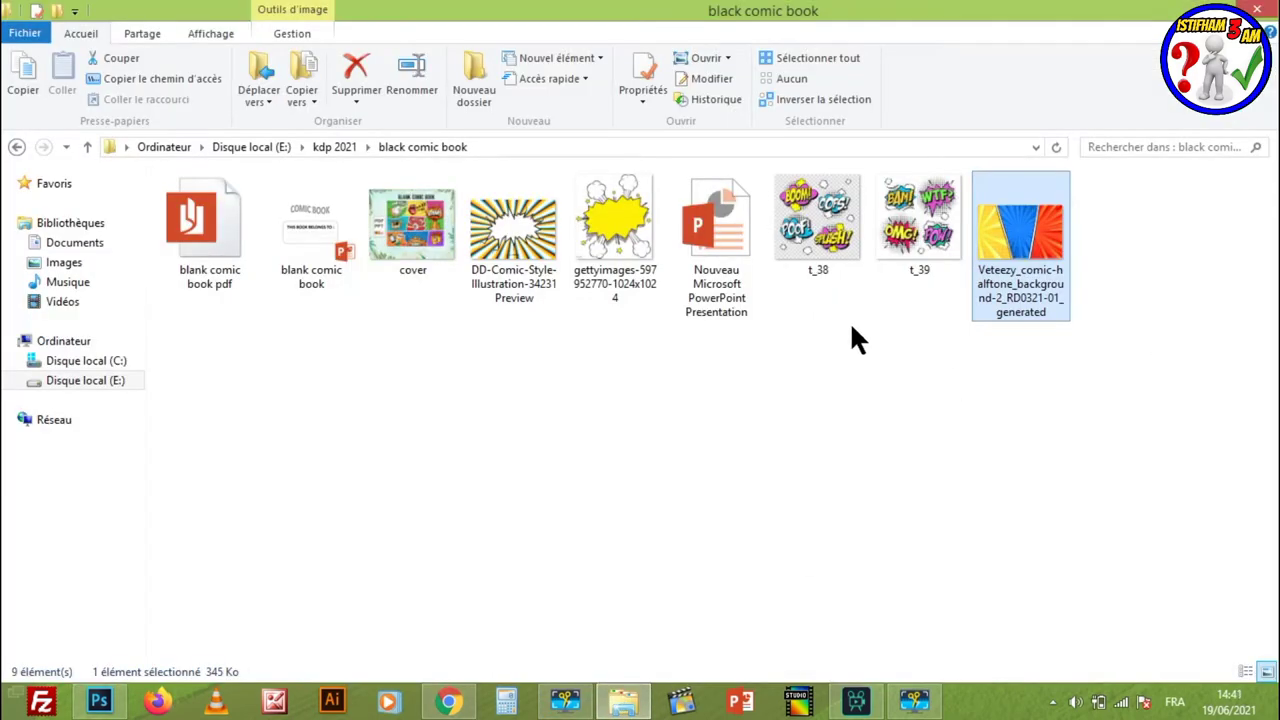
{"action": "mouse_move", "coordinate": [918, 222]}
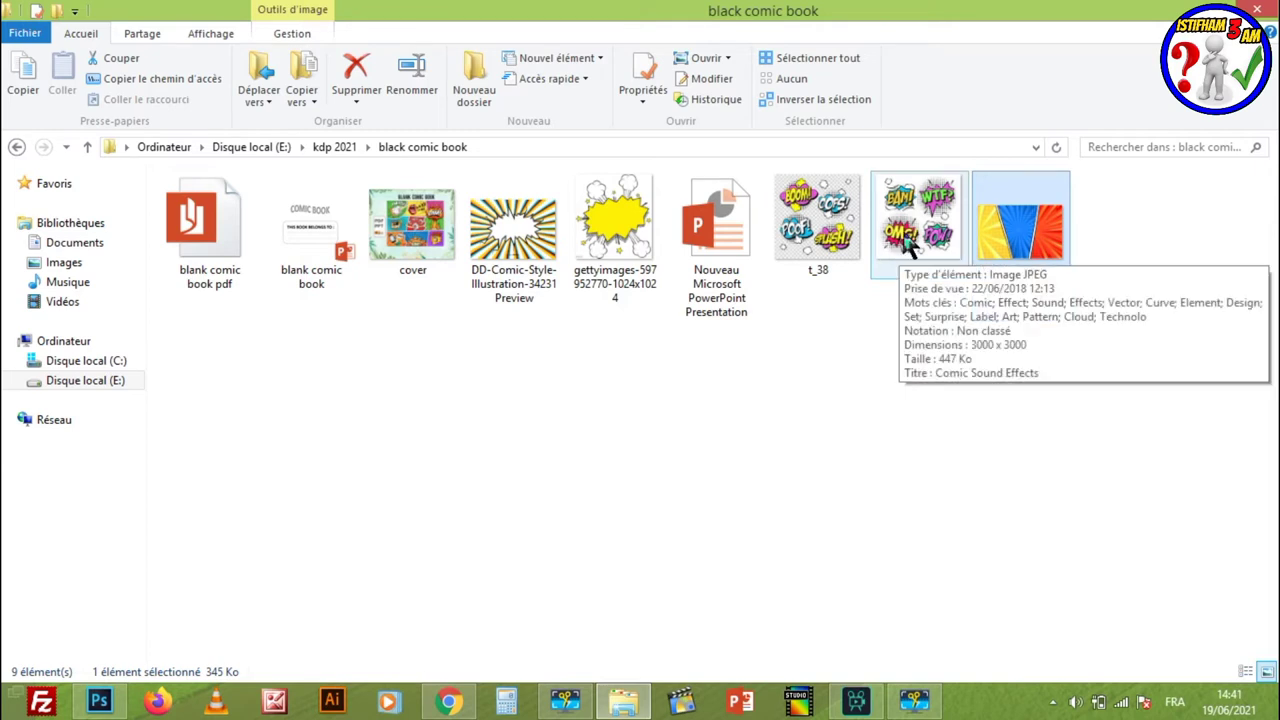
- Open the t_39.jpg sticker sheet and trace a Lasso selection around the BAM sticker
{"action": "mouse_move", "coordinate": [848, 234]}
{"action": "left_mouse_down"}
{"action": "mouse_move", "coordinate": [900, 236]}
{"action": "mouse_move", "coordinate": [422, 150]}
{"action": "mouse_move", "coordinate": [533, 70]}
{"action": "left_mouse_up"}
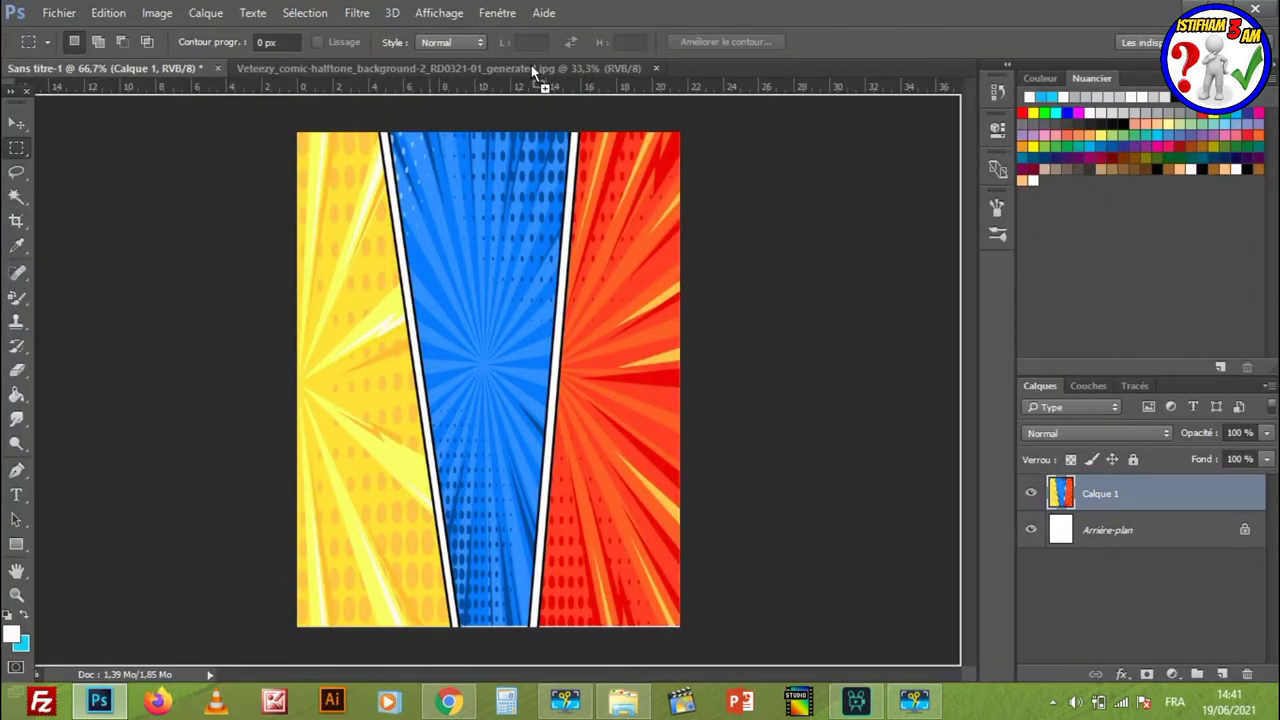
{"action": "left_click_drag", "start_coordinate": [696, 68], "coordinate": [700, 63]}
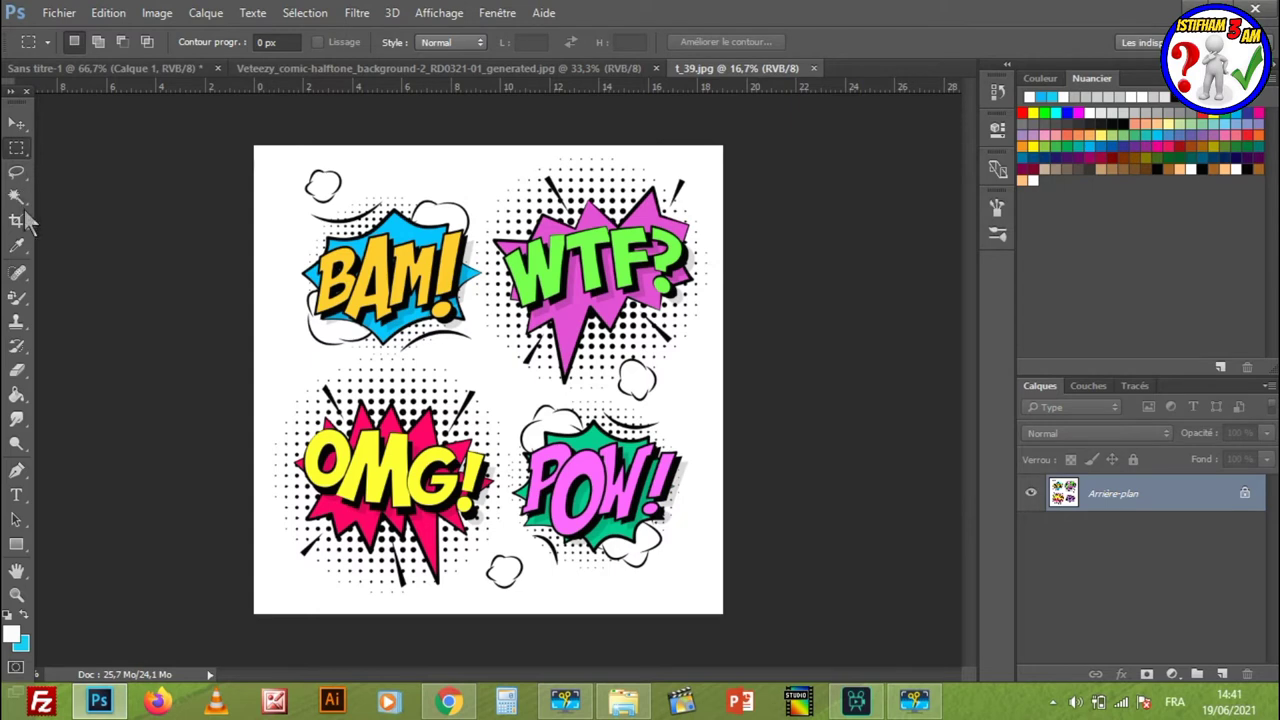
{"action": "left_click", "coordinate": [16, 172]}
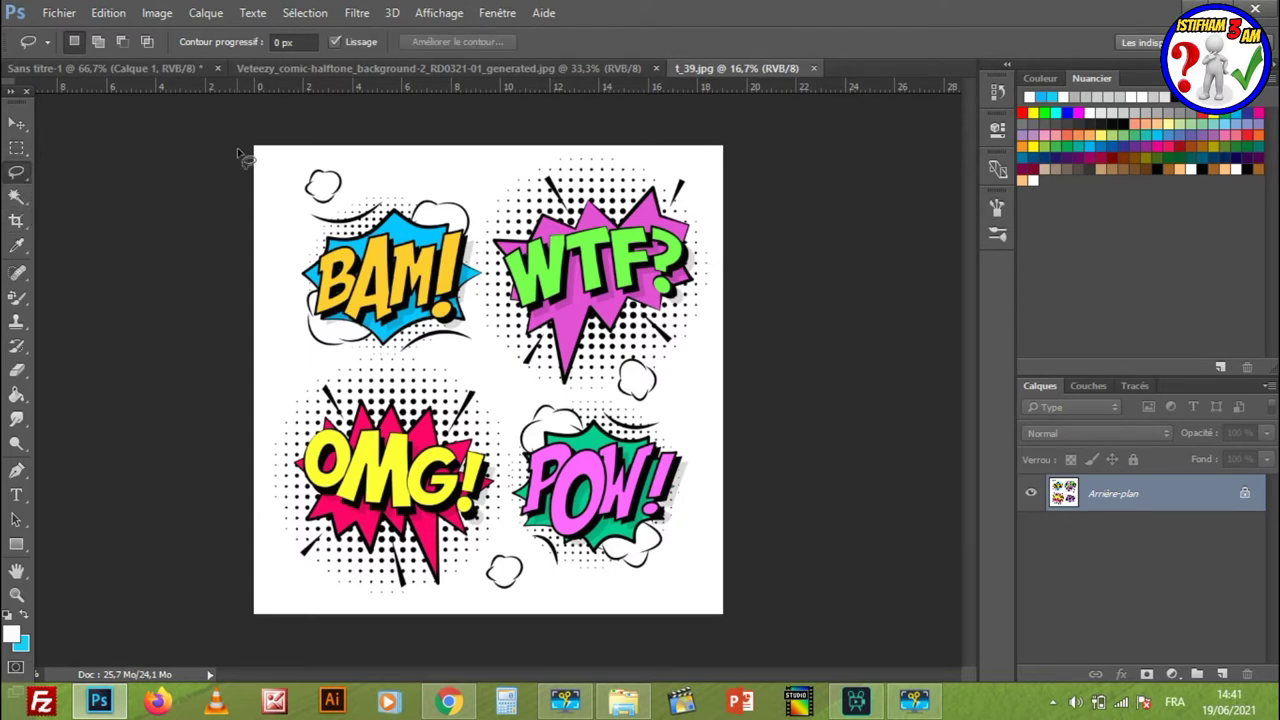
{"action": "left_click_drag", "start_coordinate": [290, 176], "coordinate": [487, 230]}
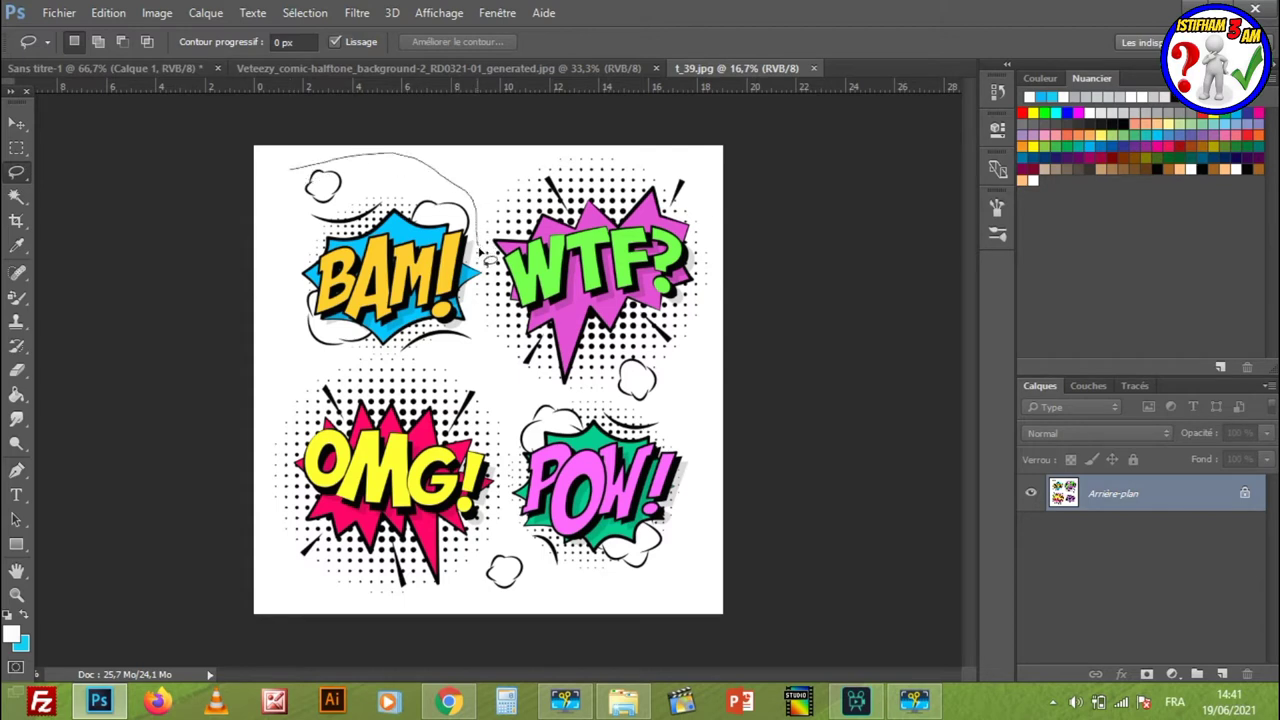
{"action": "mouse_move", "coordinate": [490, 285]}
{"action": "left_mouse_down"}
{"action": "mouse_move", "coordinate": [298, 351]}
{"action": "mouse_move", "coordinate": [291, 176]}
{"action": "left_mouse_up"}
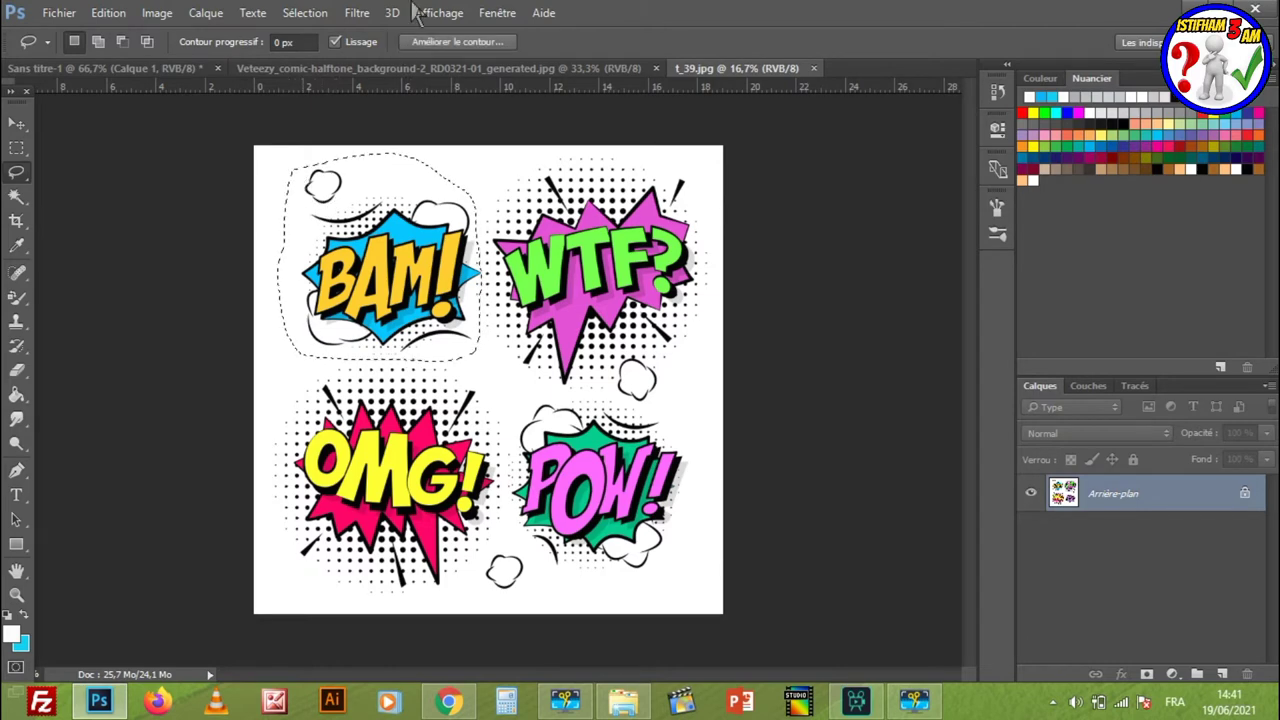
- Paste the BAM sticker into Sans titre-1 as new layer Calque 2
{"action": "left_click", "coordinate": [488, 67]}
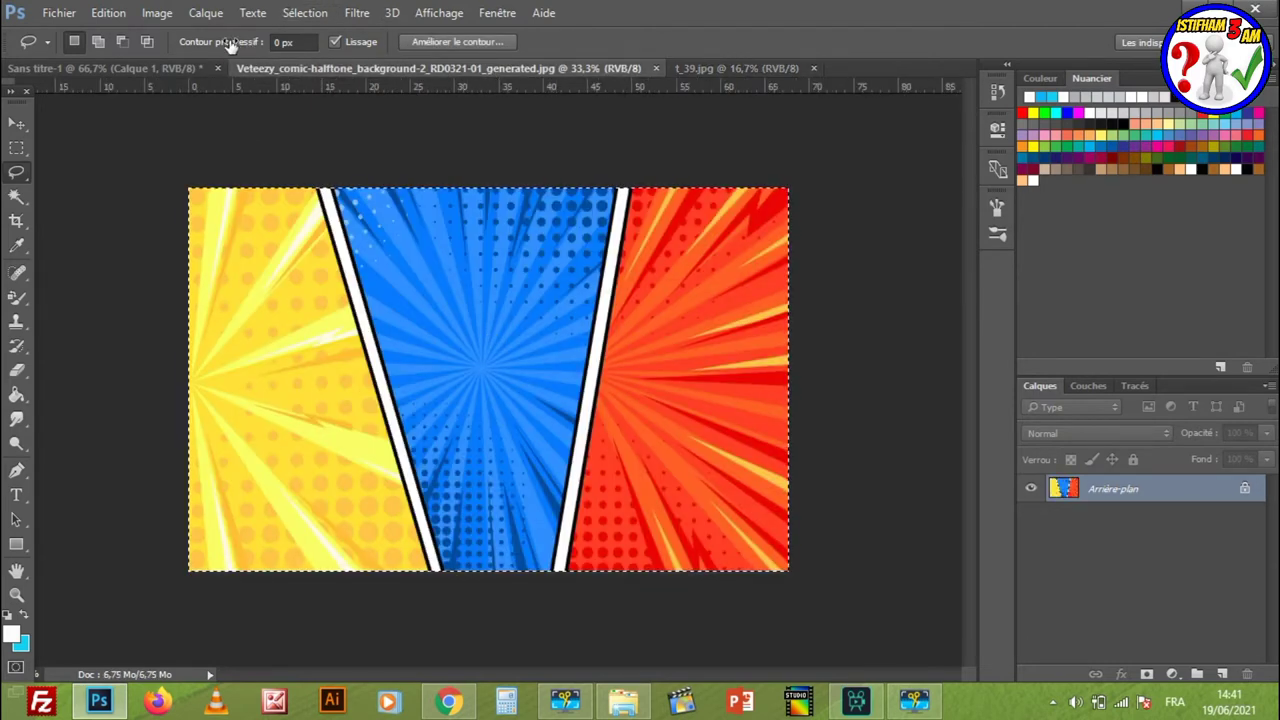
{"action": "left_click", "coordinate": [190, 70]}
{"action": "key", "text": "ctrl+v"}
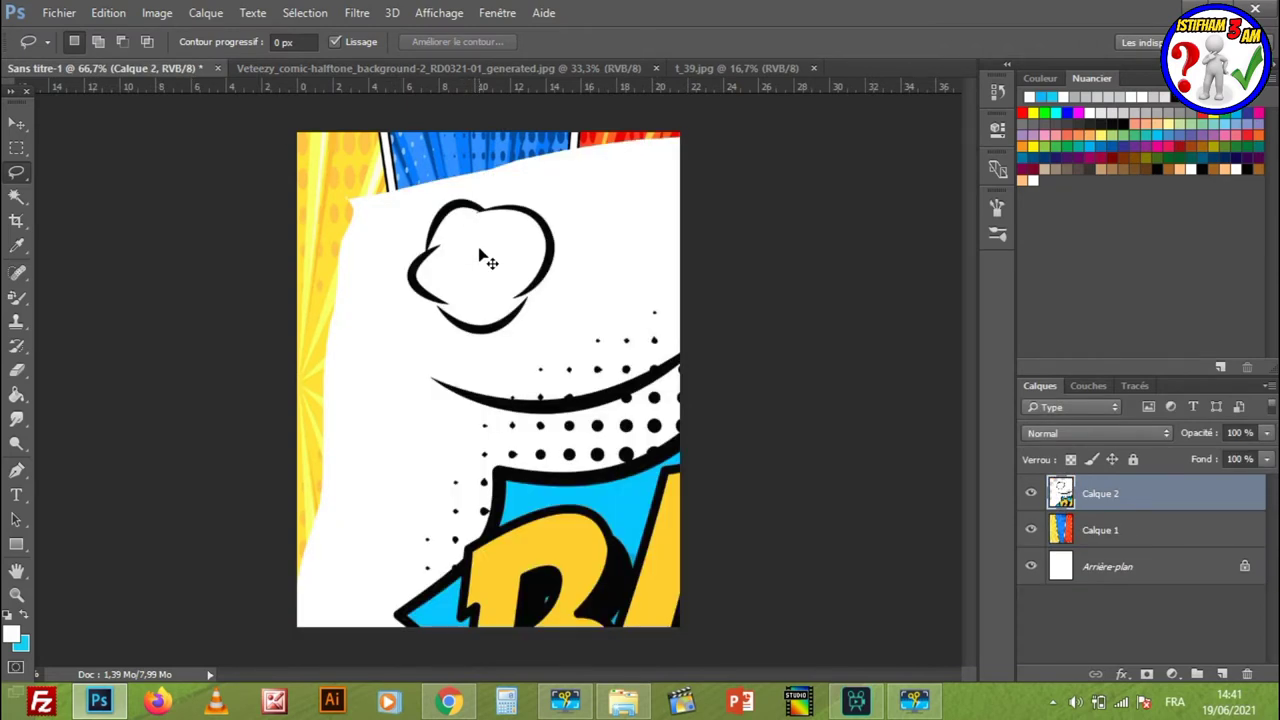
- Scale the BAM bubble down to about 20% and place it on the red panel, lower right
{"action": "key", "text": "ctrl+t"}
{"action": "mouse_move", "coordinate": [297, 131]}
{"action": "left_mouse_down"}
{"action": "mouse_move", "coordinate": [337, 230]}
{"action": "mouse_move", "coordinate": [281, 116]}
{"action": "left_mouse_up"}
{"action": "mouse_move", "coordinate": [344, 211]}
{"action": "left_mouse_down"}
{"action": "mouse_move", "coordinate": [686, 491]}
{"action": "mouse_move", "coordinate": [348, 187]}
{"action": "mouse_move", "coordinate": [483, 274]}
{"action": "mouse_move", "coordinate": [486, 252]}
{"action": "left_mouse_up"}
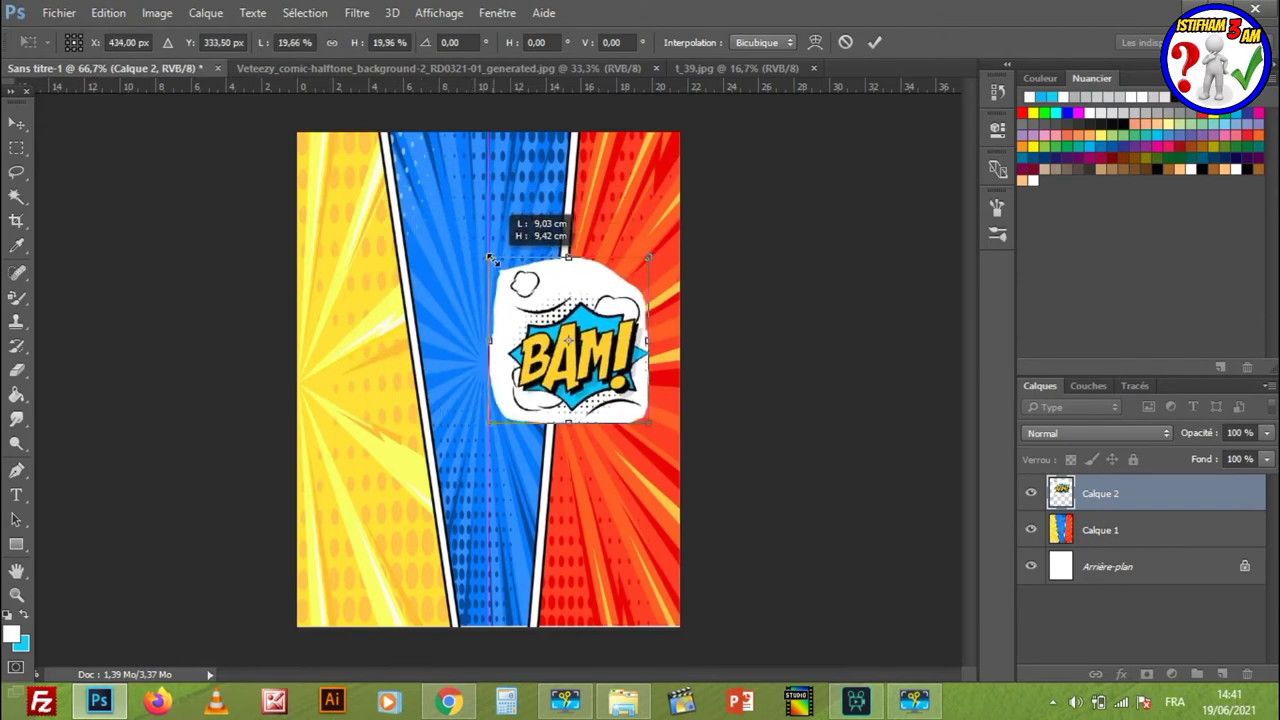
{"action": "mouse_move", "coordinate": [590, 395]}
{"action": "left_mouse_down"}
{"action": "mouse_move", "coordinate": [622, 342]}
{"action": "mouse_move", "coordinate": [618, 530]}
{"action": "left_mouse_up"}
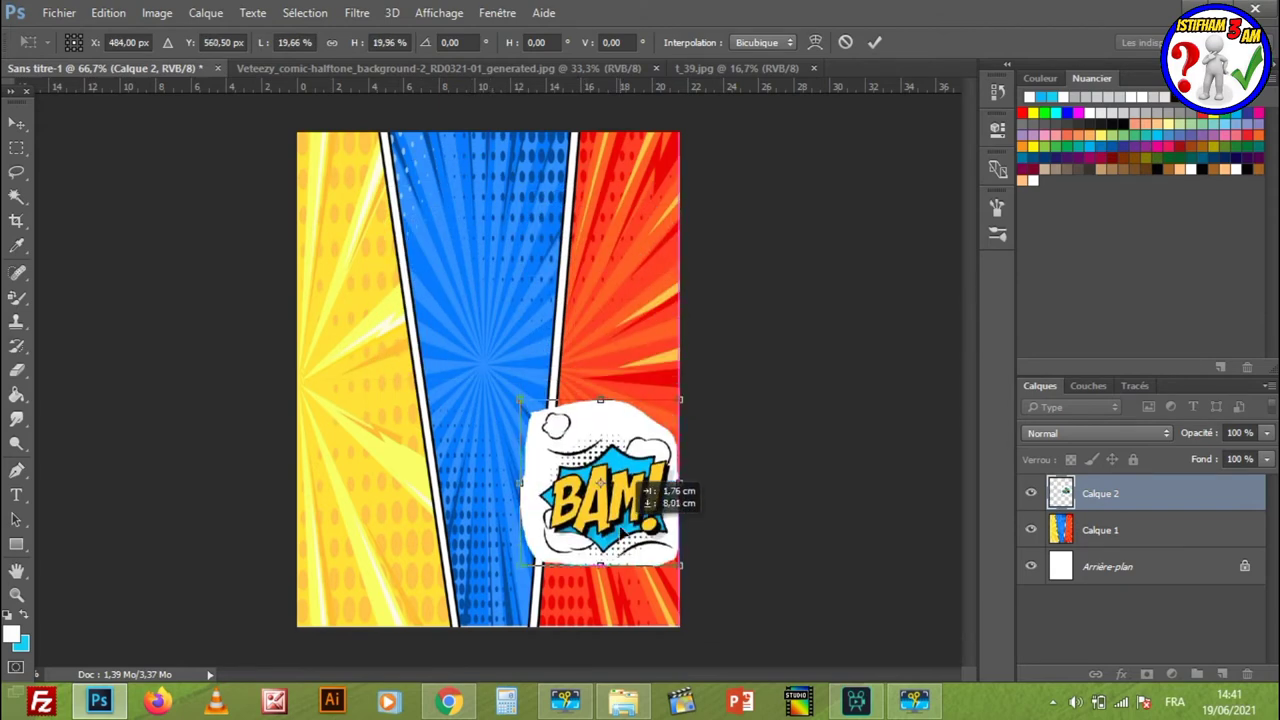
{"action": "key", "text": "Return"}
{"action": "key", "text": "l"}
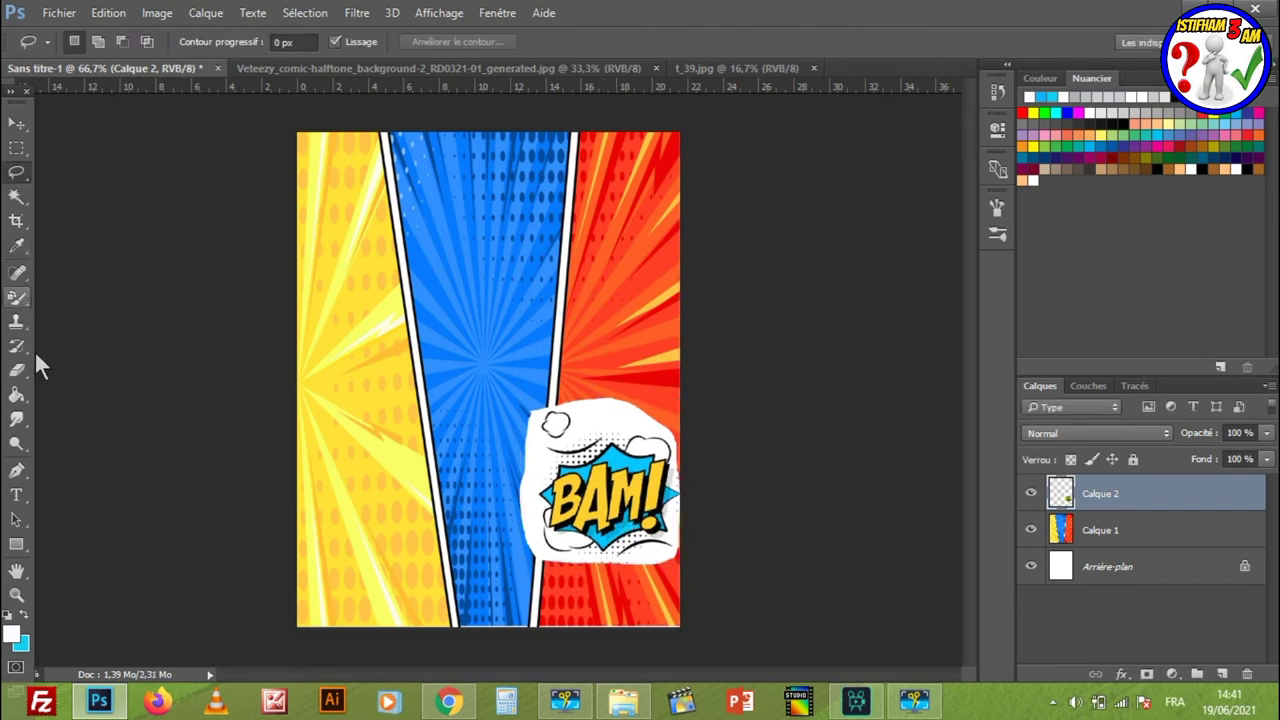
{"action": "left_click", "coordinate": [17, 371]}
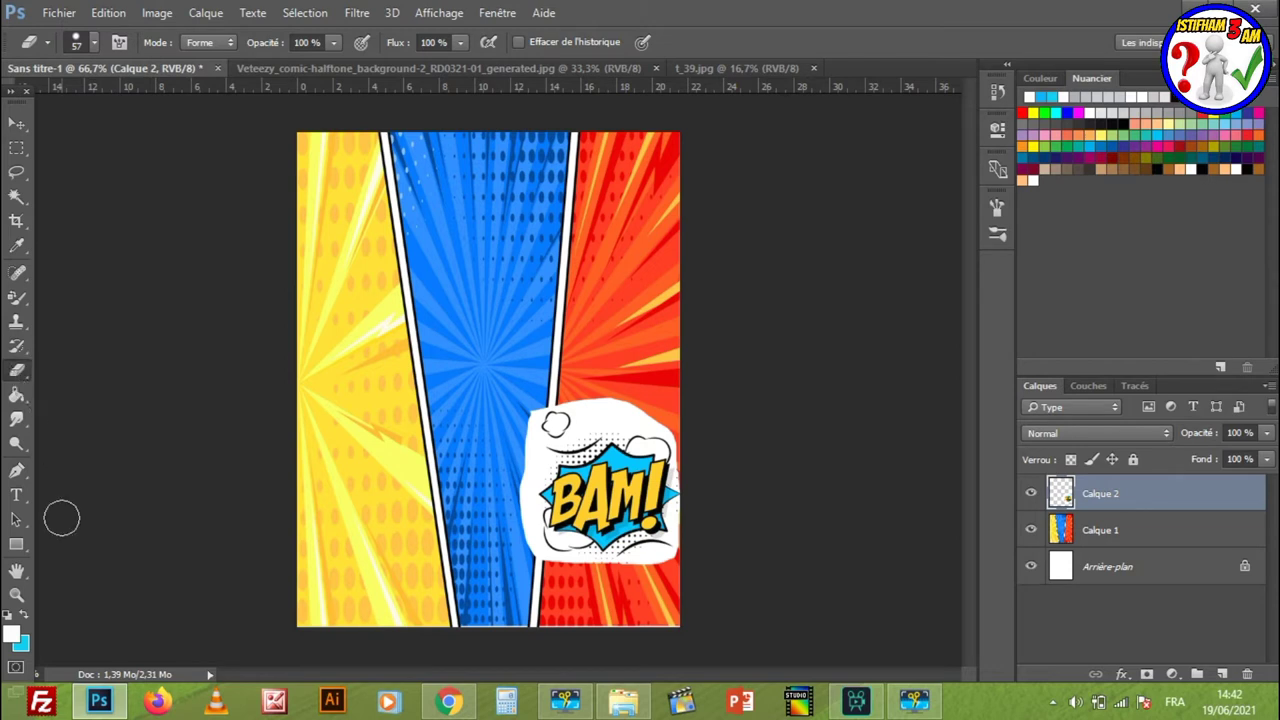
- Erase the white patch behind BAM with the Magic Eraser
{"action": "right_click", "coordinate": [27, 377]}
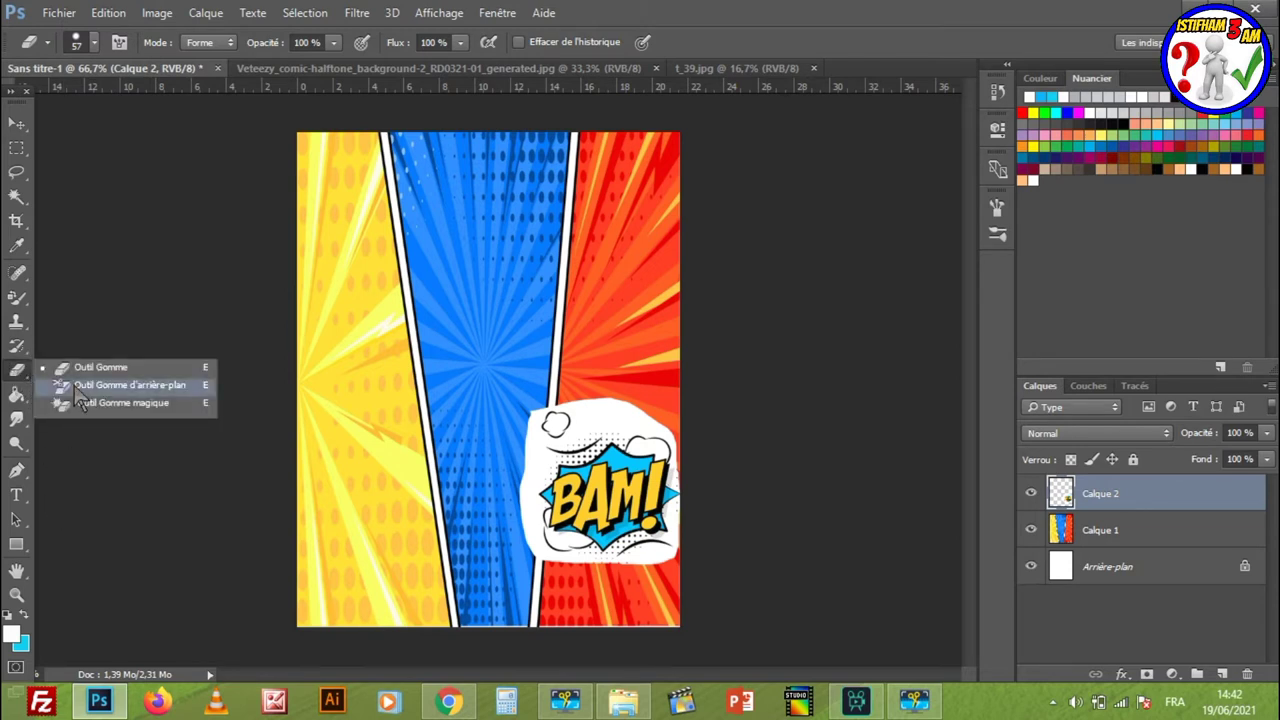
{"action": "left_click", "coordinate": [73, 405]}
{"action": "left_click", "coordinate": [597, 420]}
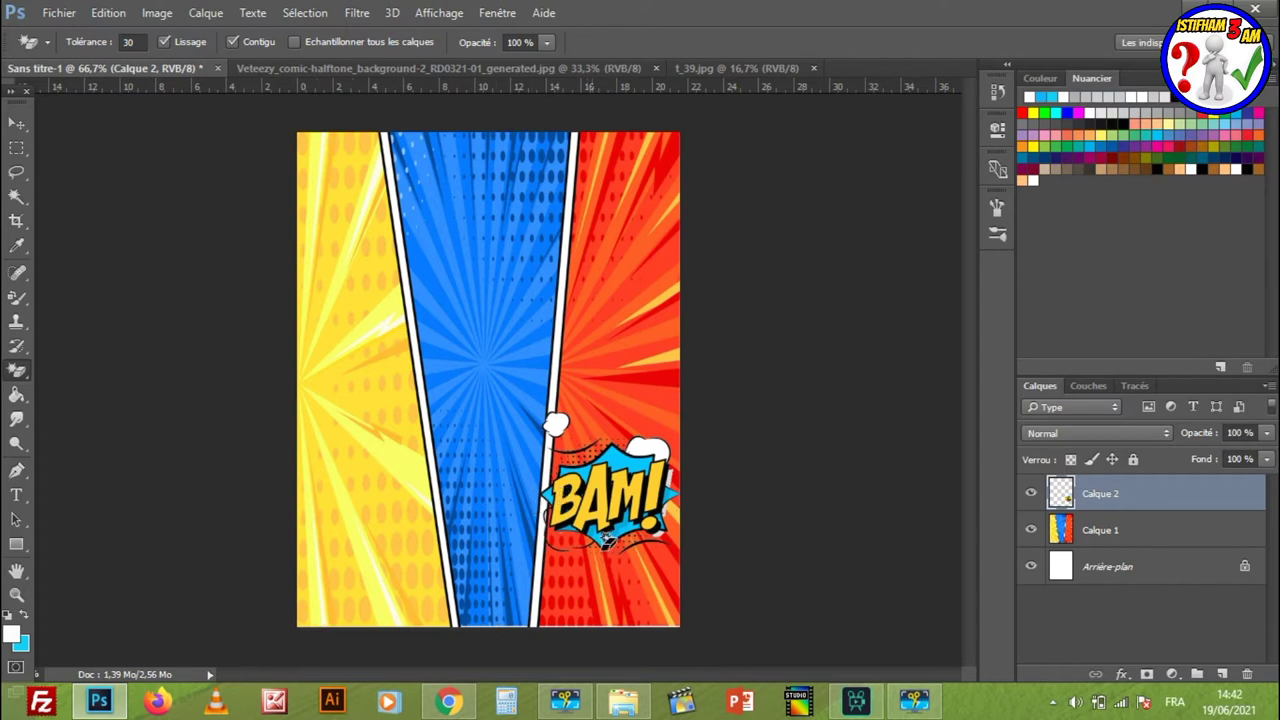
- Move the BAM bubble left onto the yellow panel
{"action": "left_click", "coordinate": [16, 122]}
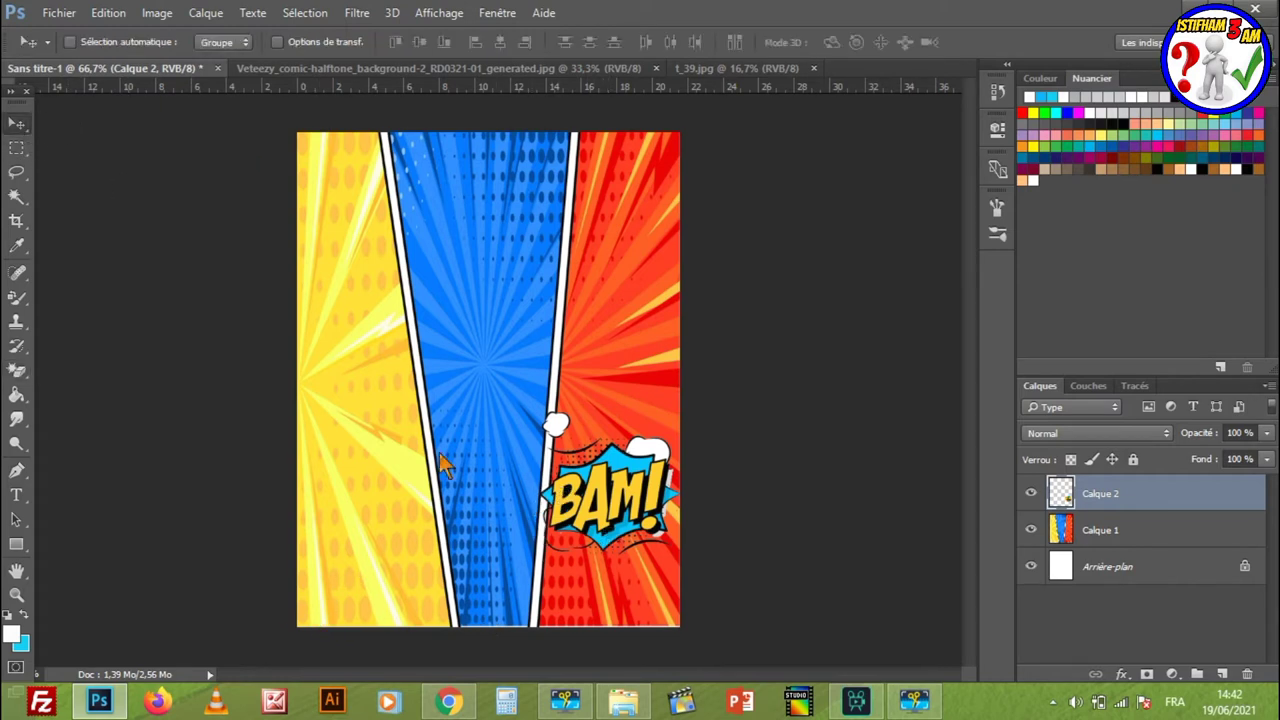
{"action": "left_click_drag", "start_coordinate": [578, 527], "coordinate": [341, 486]}
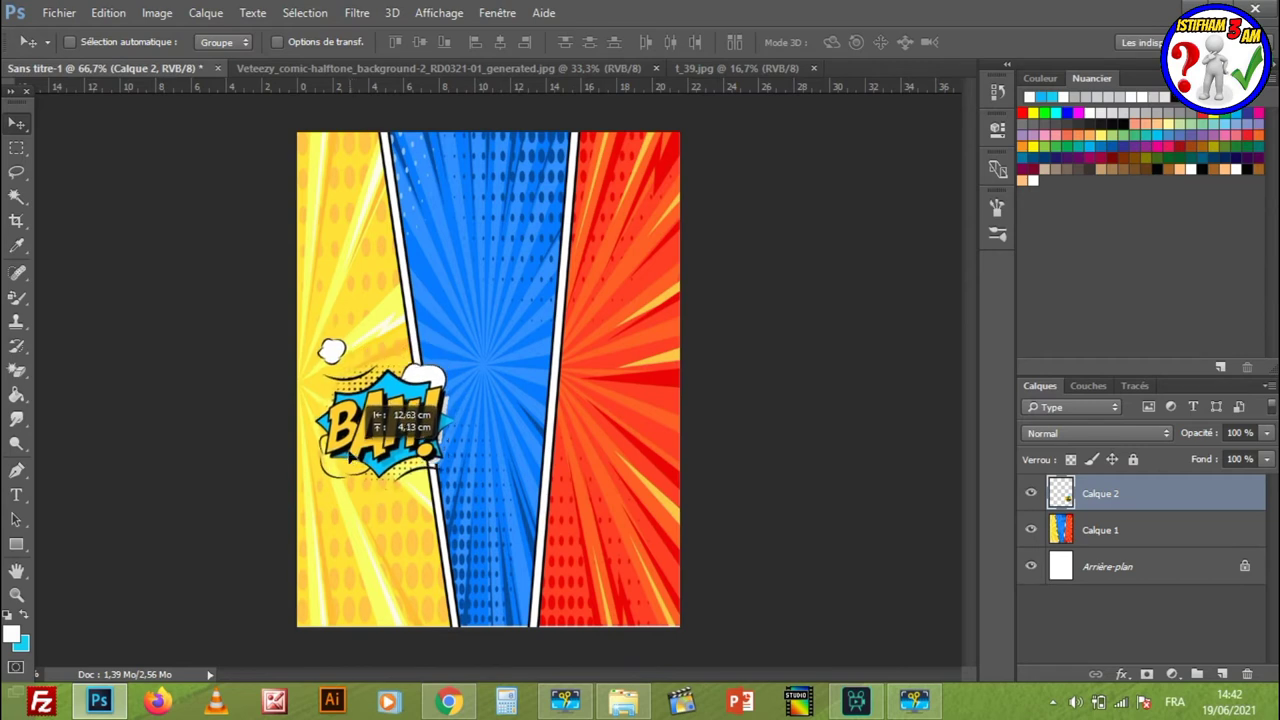
{"action": "left_click_drag", "start_coordinate": [343, 488], "coordinate": [366, 484]}
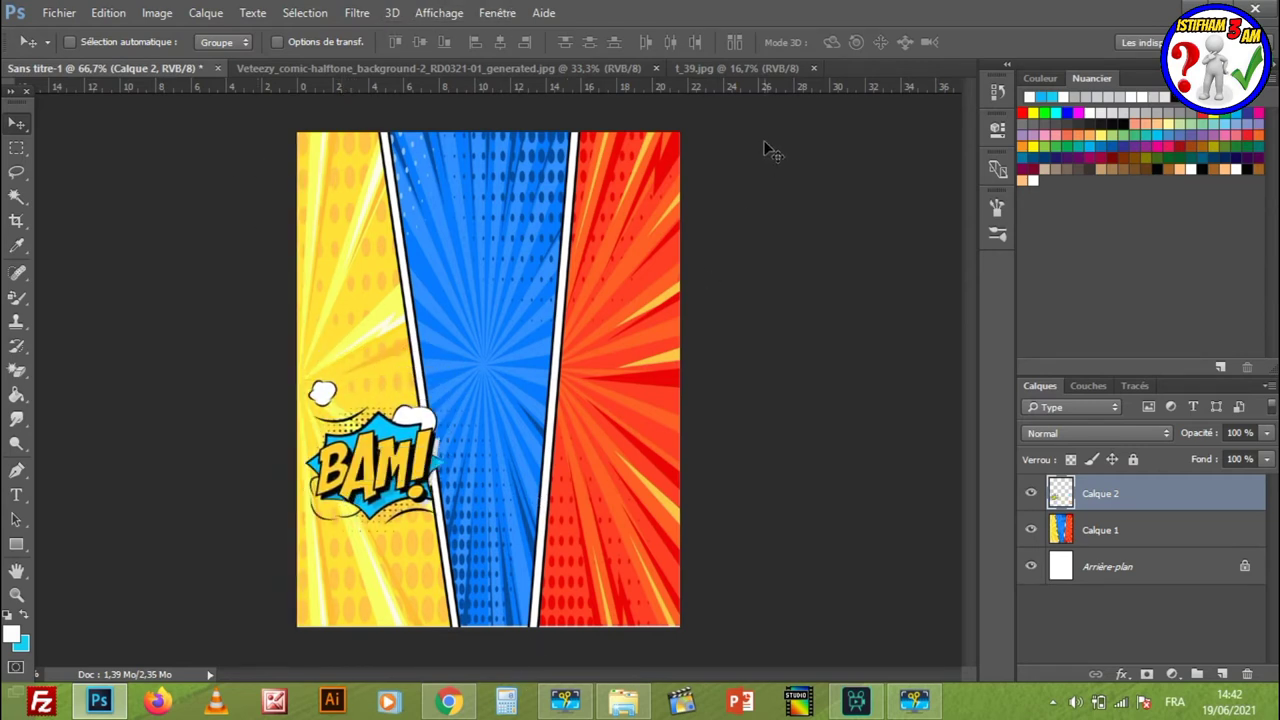
{"action": "left_click", "coordinate": [739, 64]}
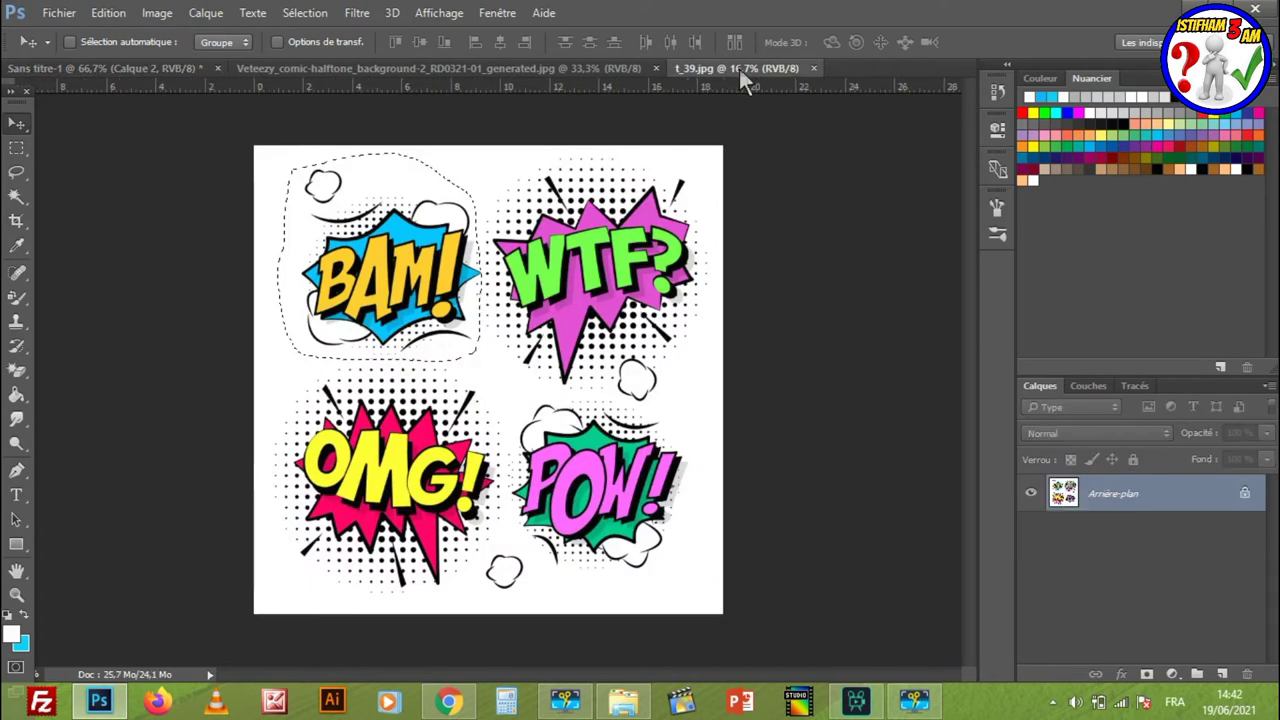
- Trace a Lasso selection around the POW burst on the t_39.jpg sticker sheet
{"action": "left_click", "coordinate": [16, 174]}
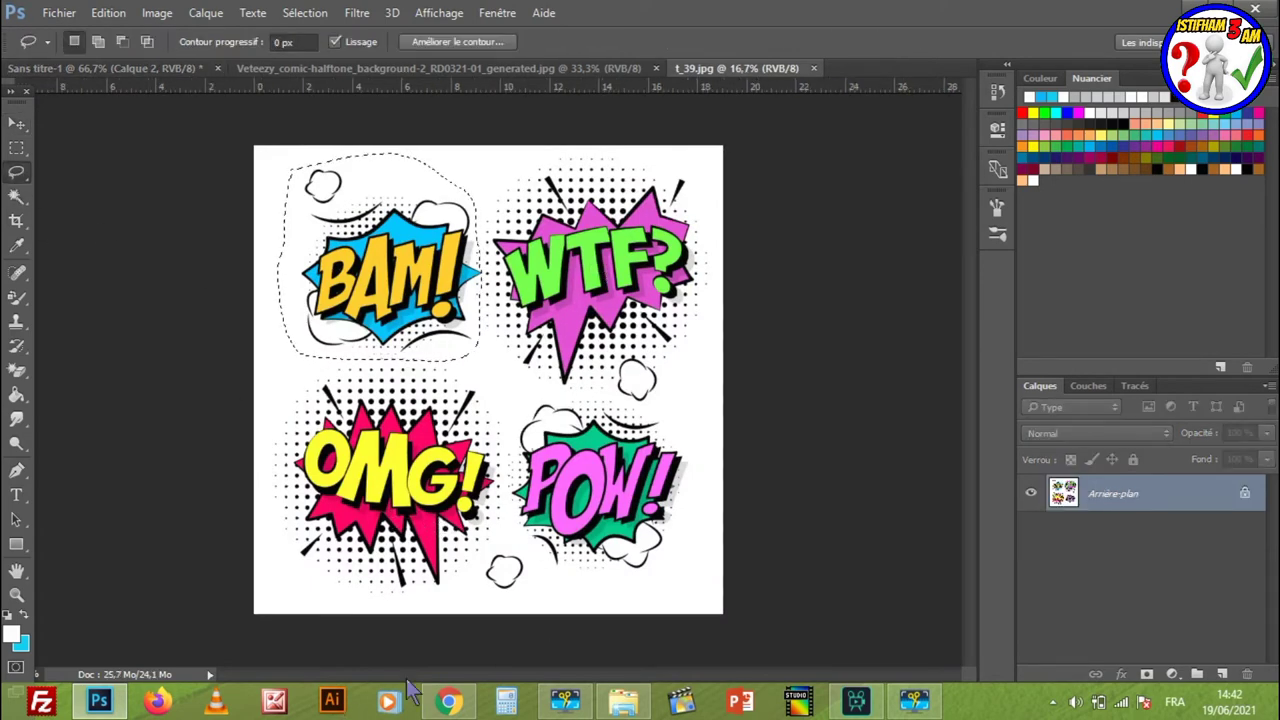
{"action": "left_click", "coordinate": [149, 69]}
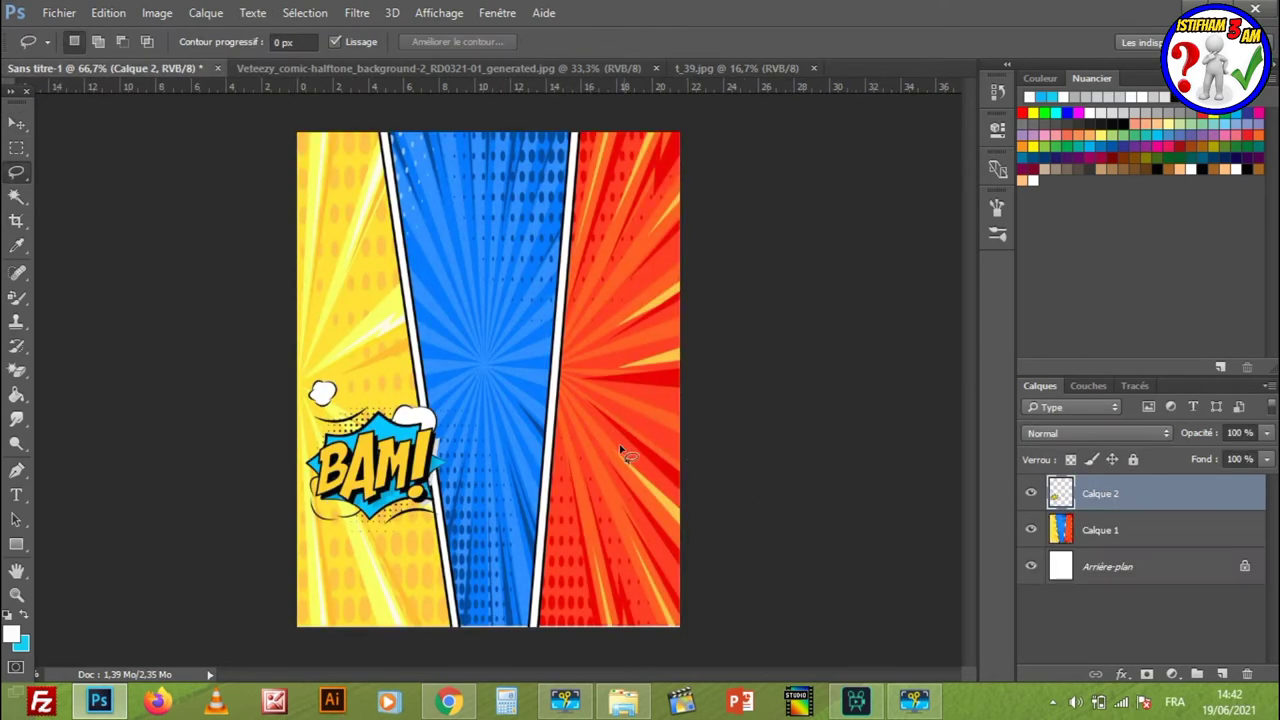
{"action": "left_click", "coordinate": [719, 68]}
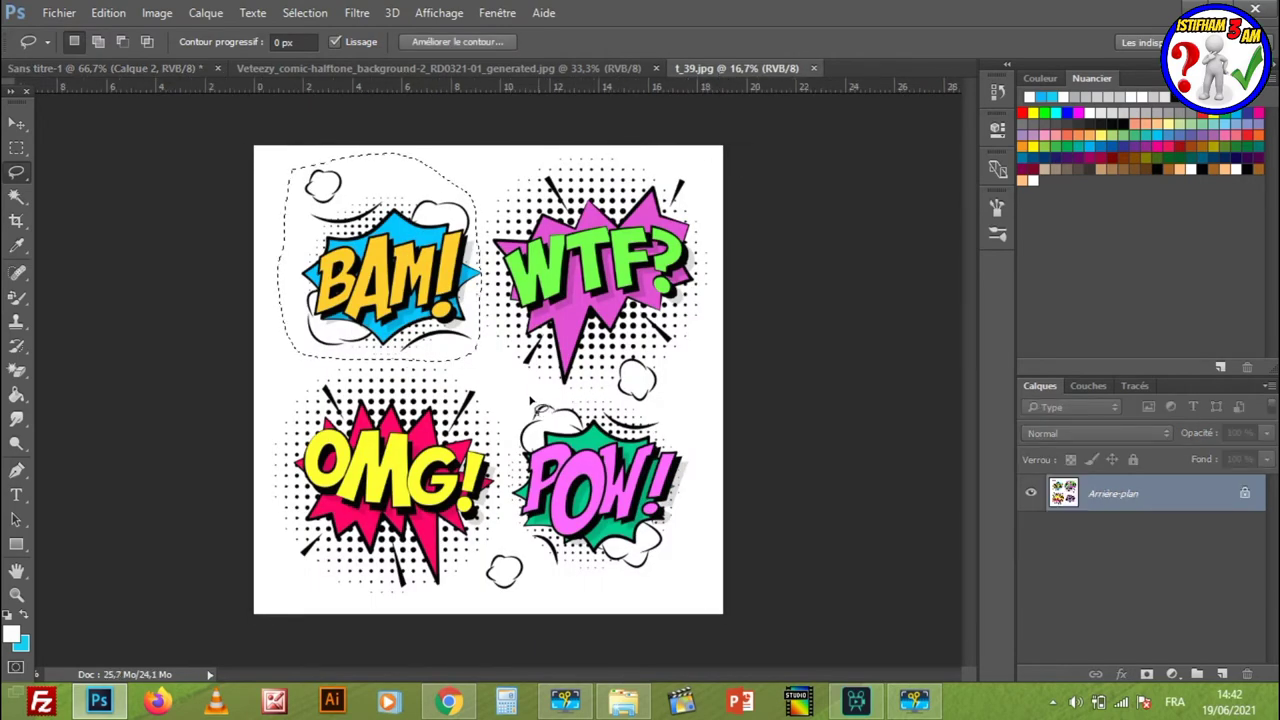
{"action": "mouse_move", "coordinate": [526, 398]}
{"action": "left_mouse_down"}
{"action": "mouse_move", "coordinate": [687, 437]}
{"action": "mouse_move", "coordinate": [689, 583]}
{"action": "mouse_move", "coordinate": [557, 603]}
{"action": "mouse_move", "coordinate": [498, 597]}
{"action": "left_mouse_up"}
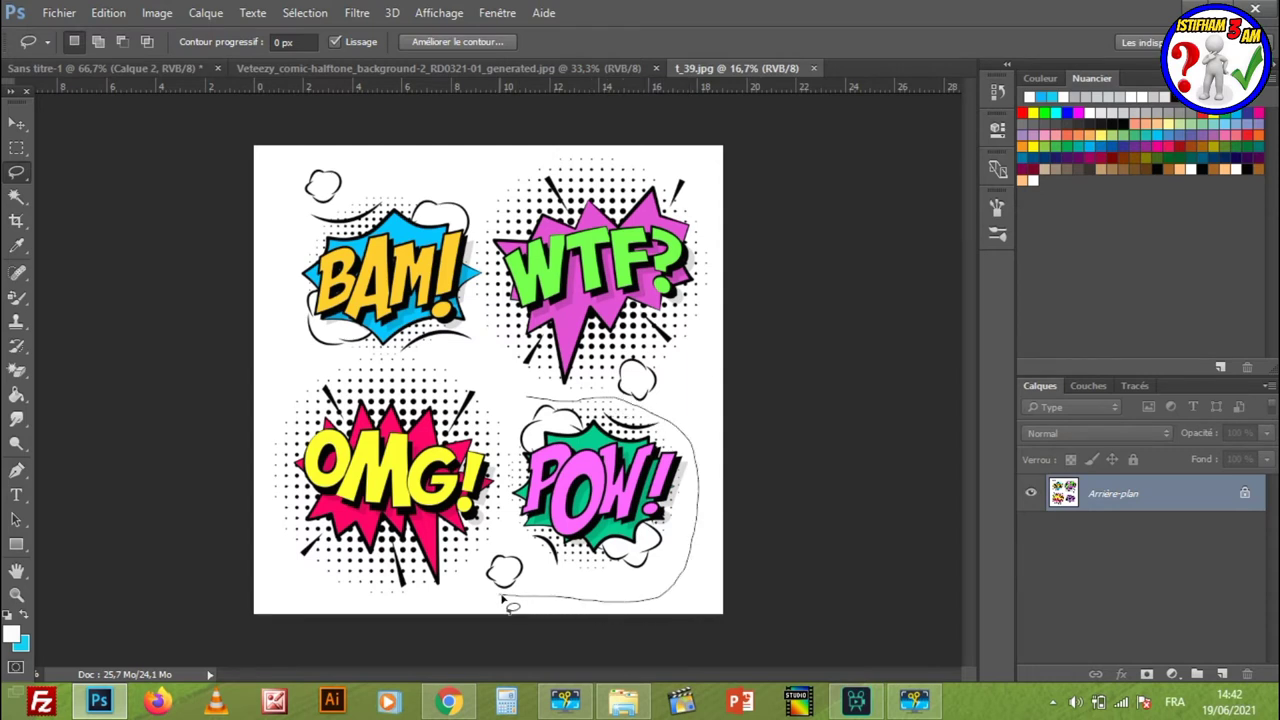
{"action": "mouse_move", "coordinate": [512, 526]}
{"action": "left_mouse_down"}
{"action": "mouse_move", "coordinate": [510, 445]}
{"action": "mouse_move", "coordinate": [528, 399]}
{"action": "left_mouse_up"}
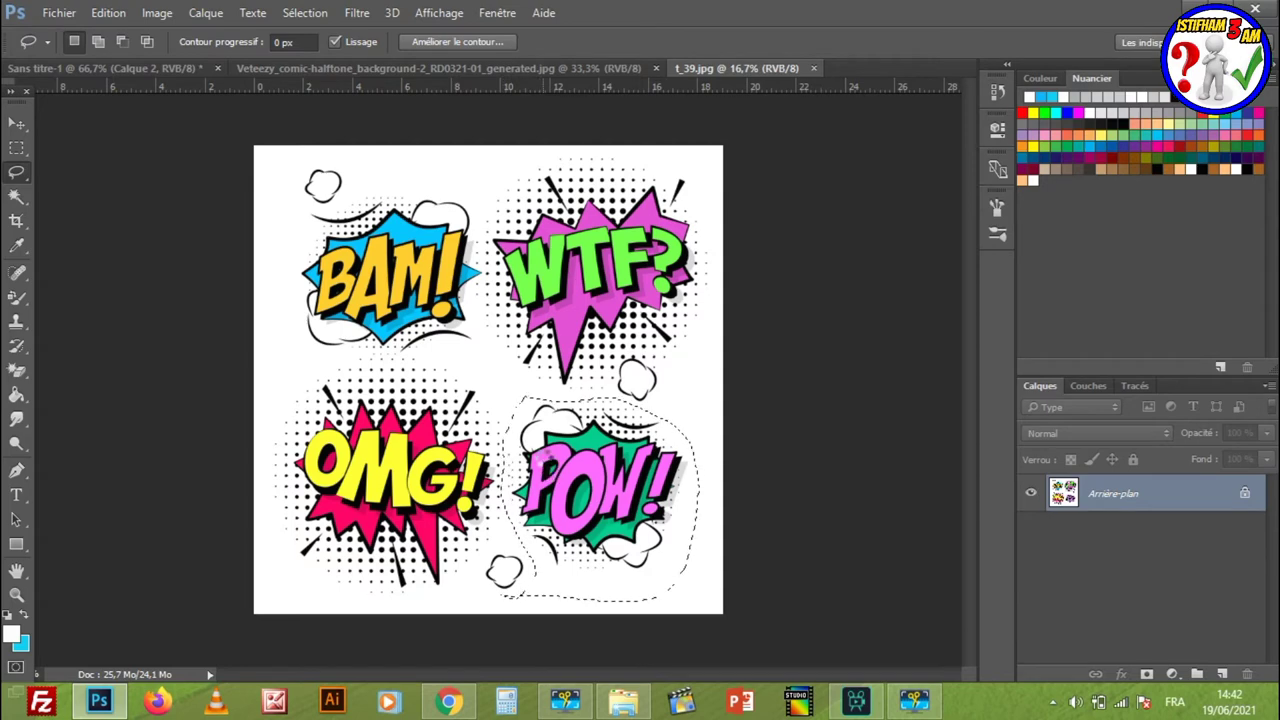
{"action": "left_click", "coordinate": [143, 65]}
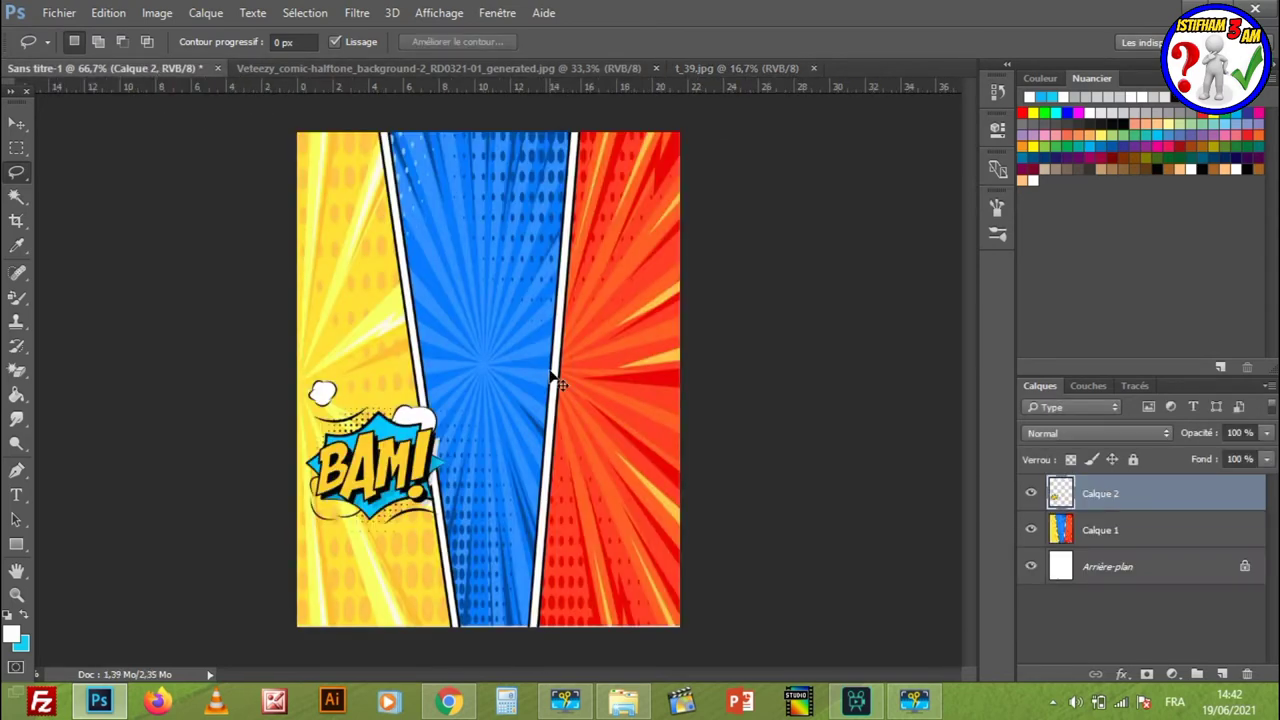
- Paste the POW burst into Sans titre-1 and scale it onto the red panel level with BAM
{"action": "key", "text": "ctrl+v"}
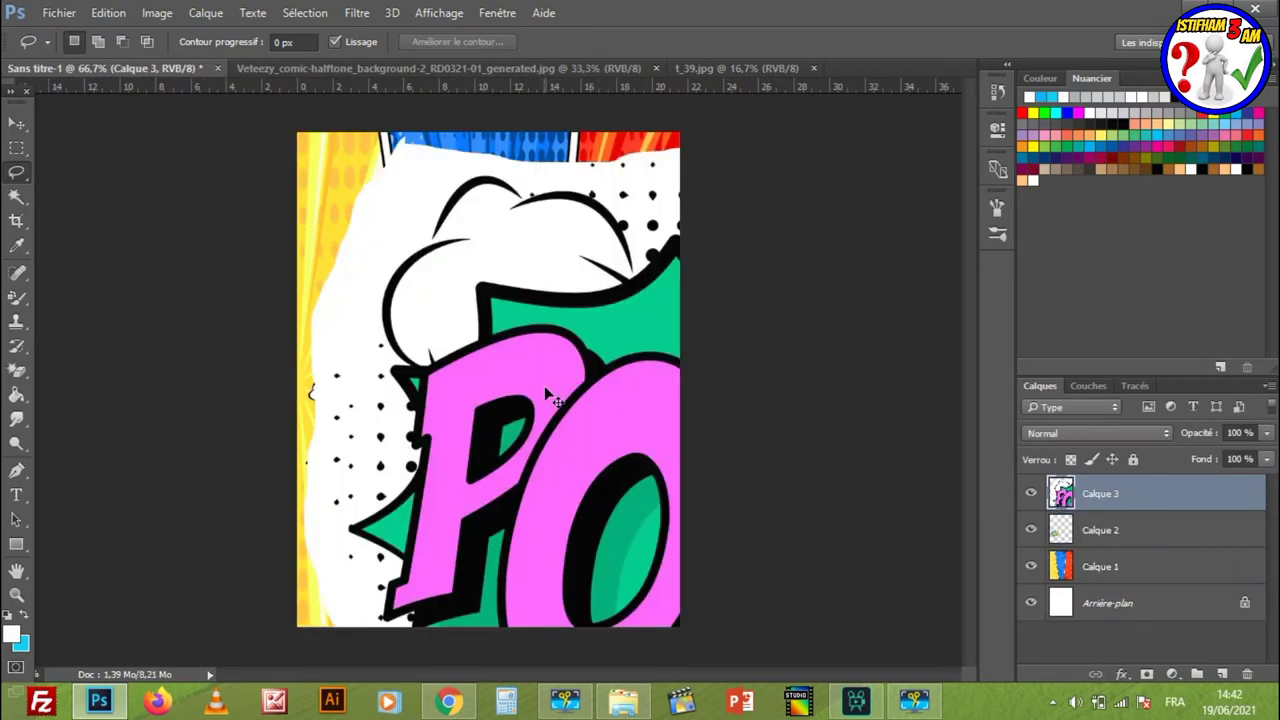
{"action": "key", "text": "ctrl+t"}
{"action": "mouse_move", "coordinate": [316, 160]}
{"action": "left_mouse_down"}
{"action": "mouse_move", "coordinate": [380, 244]}
{"action": "mouse_move", "coordinate": [325, 133]}
{"action": "mouse_move", "coordinate": [526, 403]}
{"action": "left_mouse_up"}
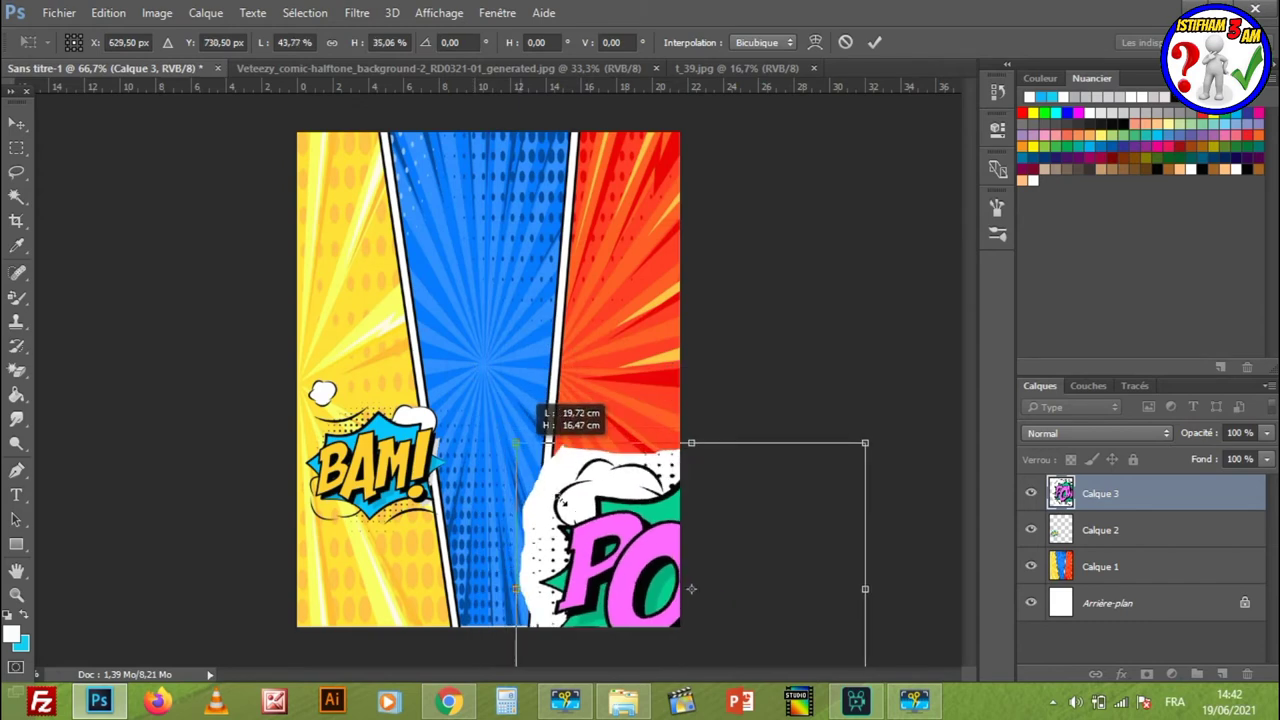
{"action": "mouse_move", "coordinate": [551, 421]}
{"action": "left_mouse_down"}
{"action": "mouse_move", "coordinate": [495, 362]}
{"action": "mouse_move", "coordinate": [546, 425]}
{"action": "left_mouse_up"}
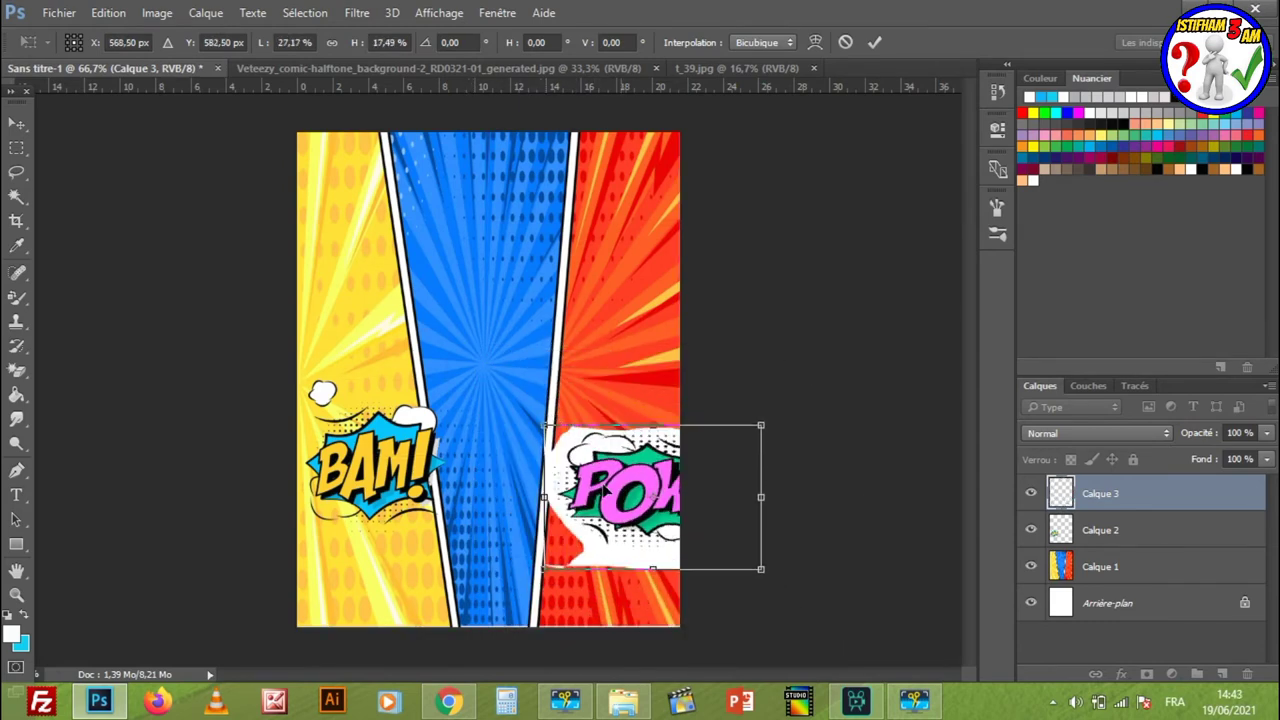
{"action": "left_click_drag", "start_coordinate": [626, 499], "coordinate": [590, 481]}
{"action": "left_click_drag", "start_coordinate": [510, 478], "coordinate": [563, 491]}
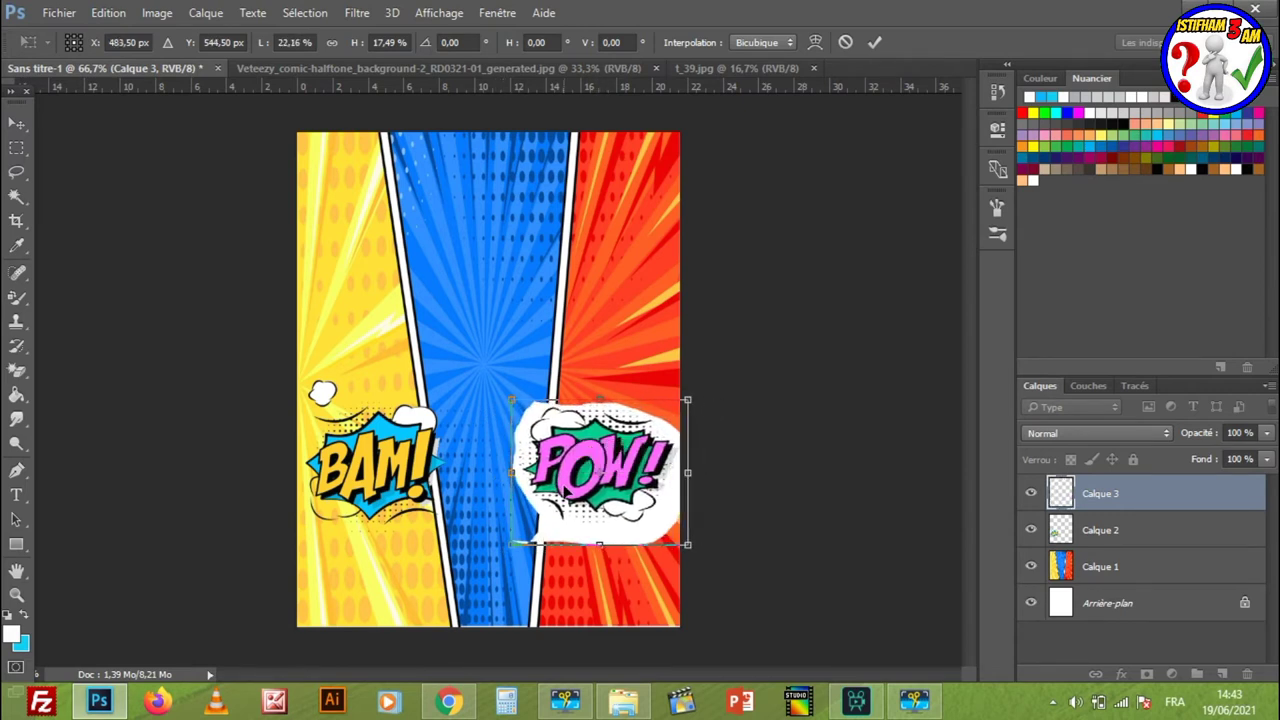
{"action": "key", "text": "Return"}
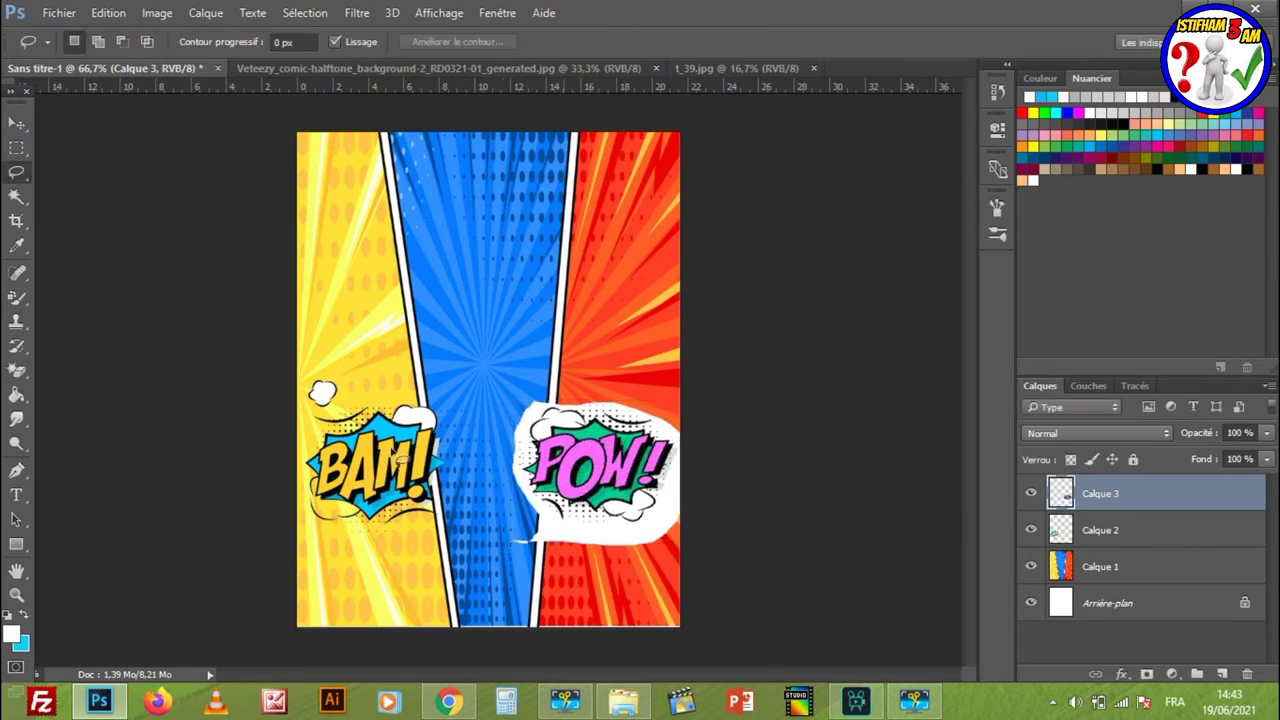
- Erase the POW burst's white backing with the Magic Eraser
{"action": "left_click", "coordinate": [24, 322]}
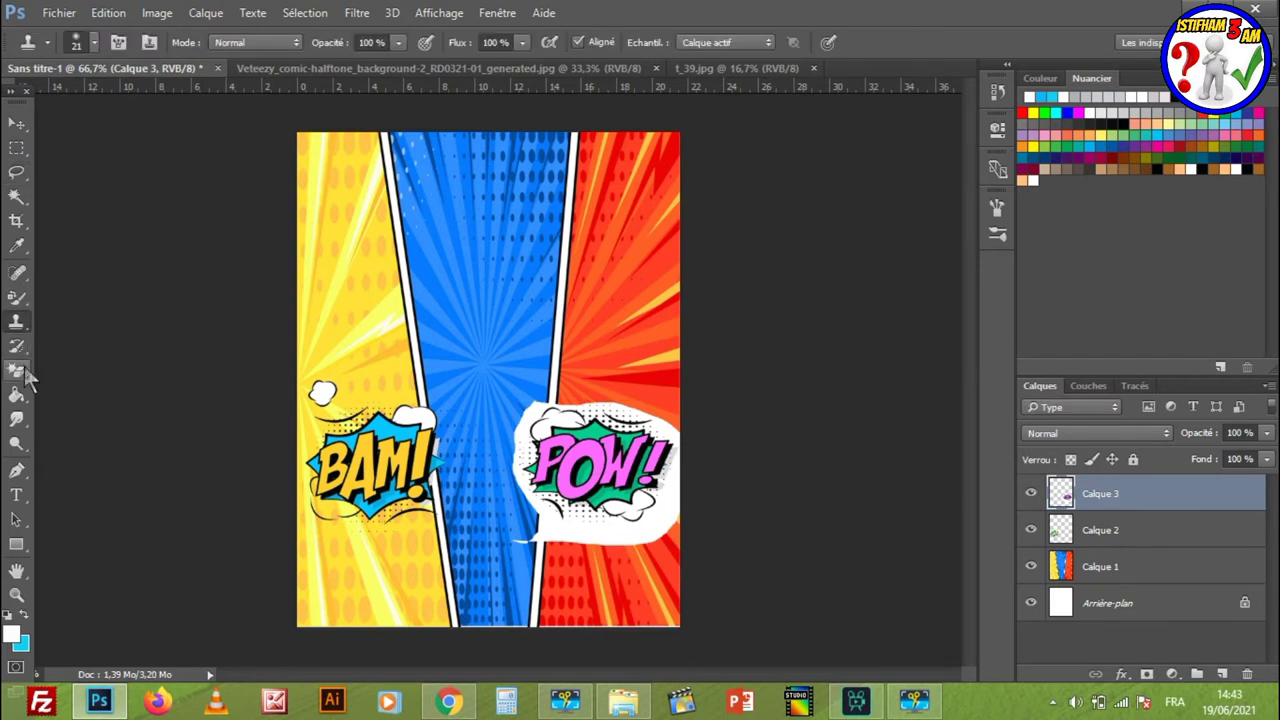
{"action": "left_click", "coordinate": [17, 370]}
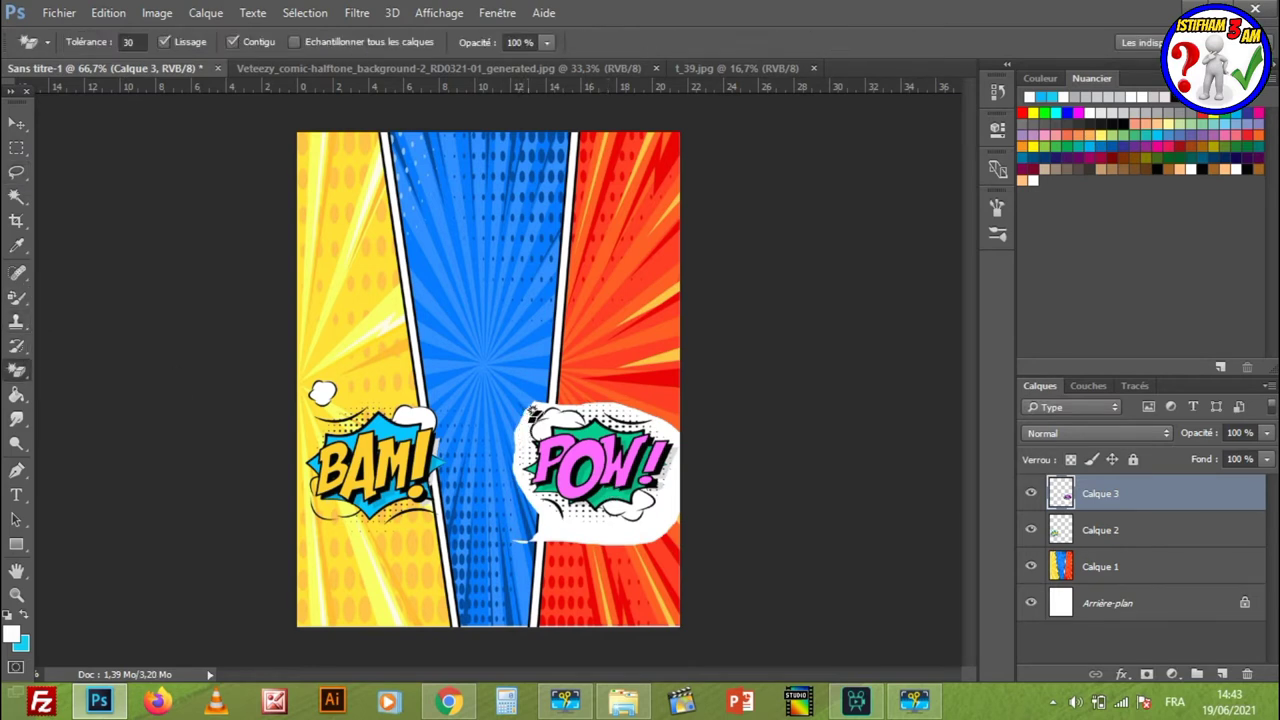
{"action": "left_click", "coordinate": [533, 411]}
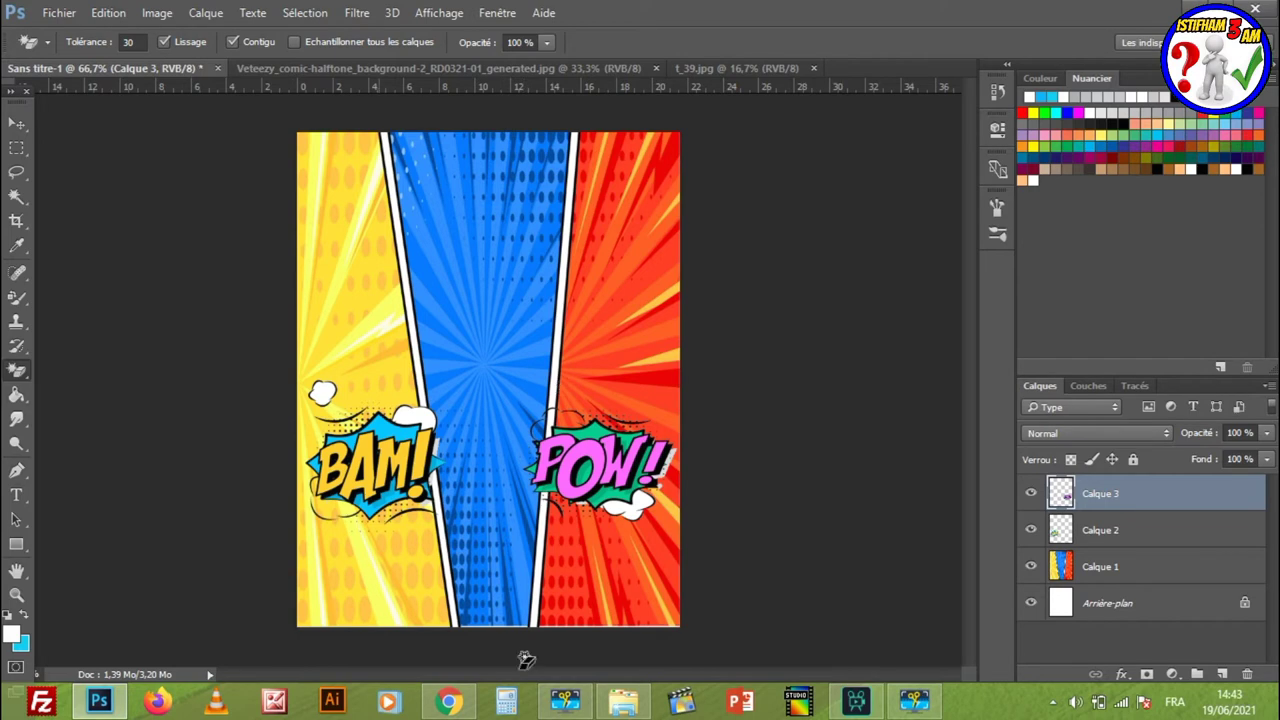
{"action": "left_click", "coordinate": [623, 700]}
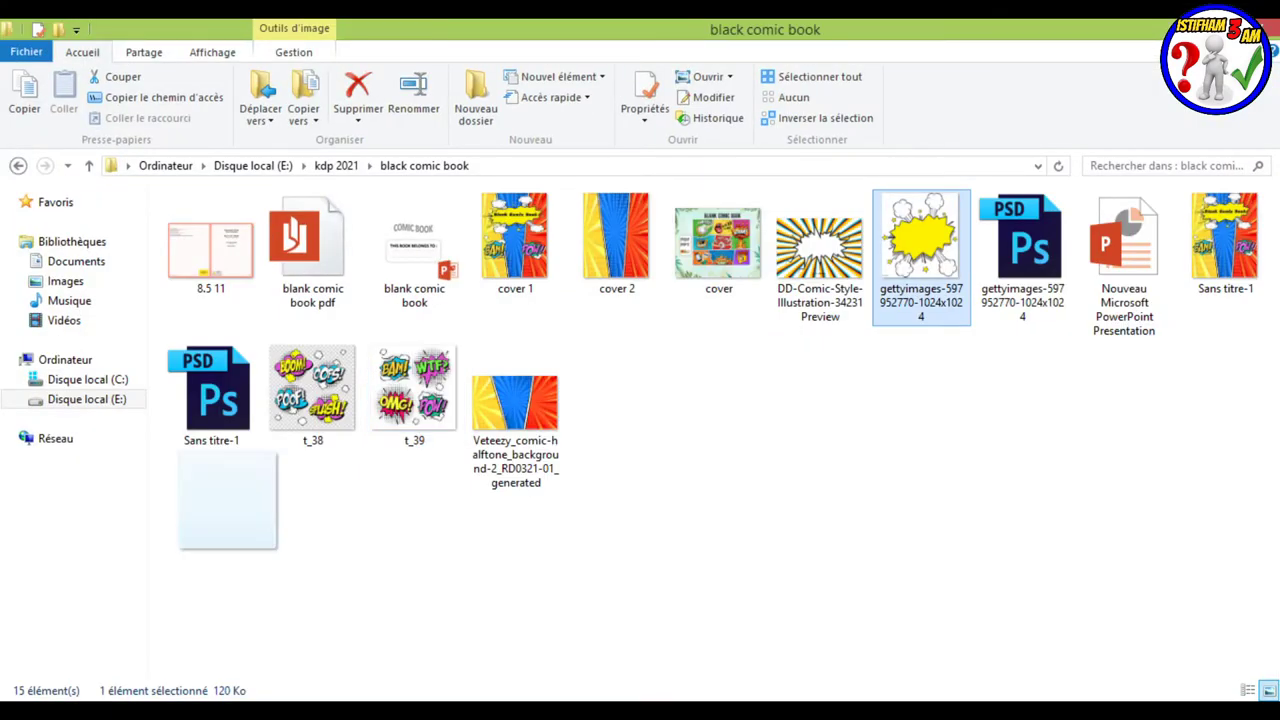
- Open the gettyimages yellow starburst and erase its white background with the Magic Eraser
{"action": "left_click_drag", "start_coordinate": [228, 500], "coordinate": [86, 690]}
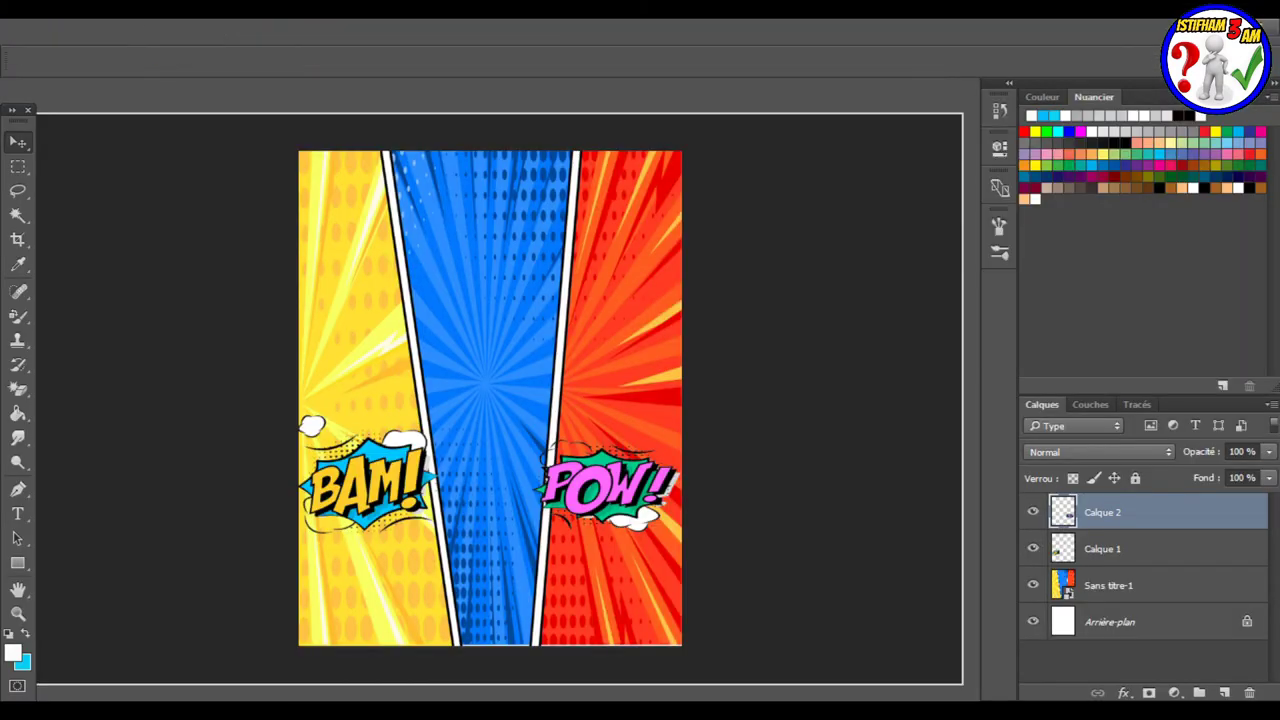
{"action": "key", "text": "e"}
{"action": "key", "text": "r"}
{"action": "key", "text": "g"}
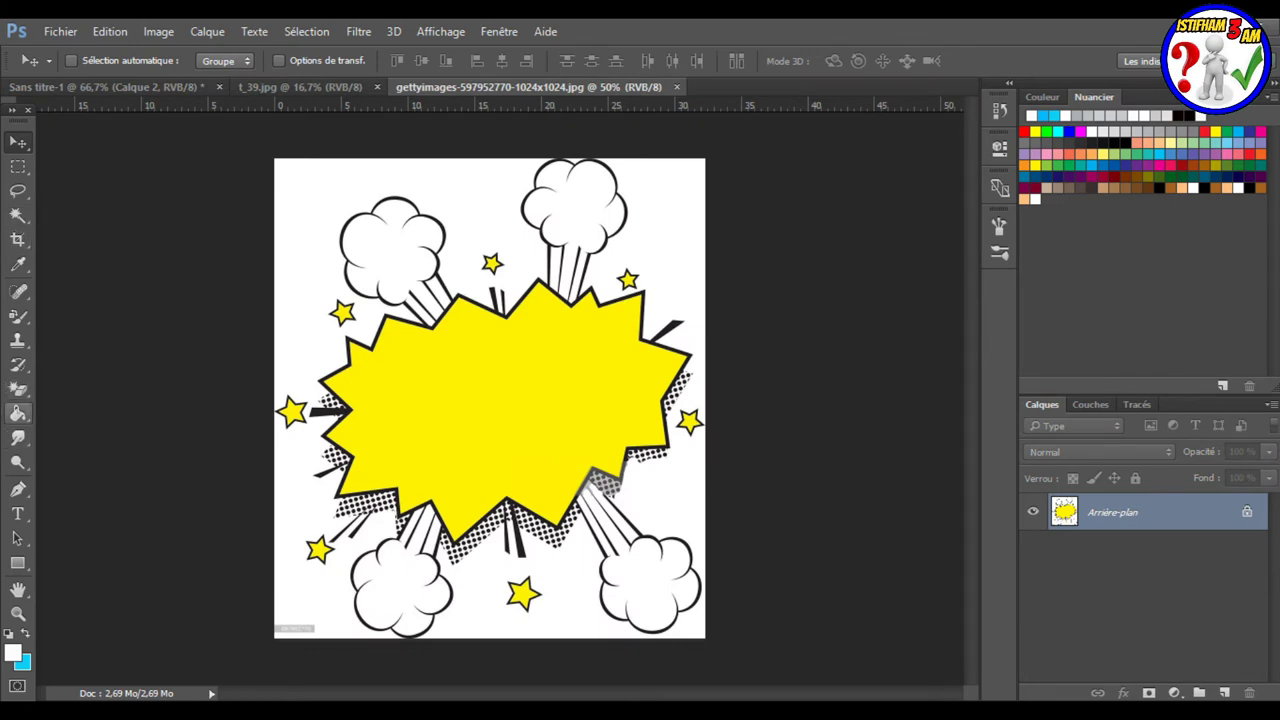
{"action": "key", "text": "e"}
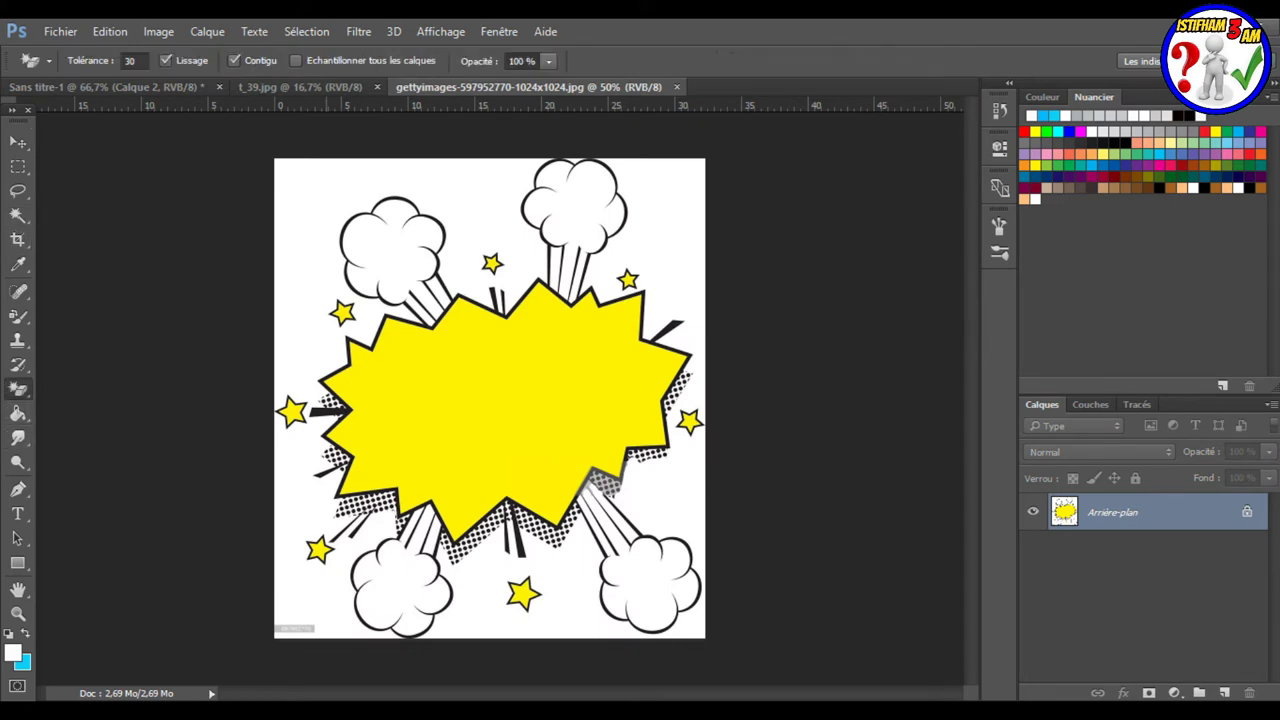
{"action": "left_click", "coordinate": [300, 230]}
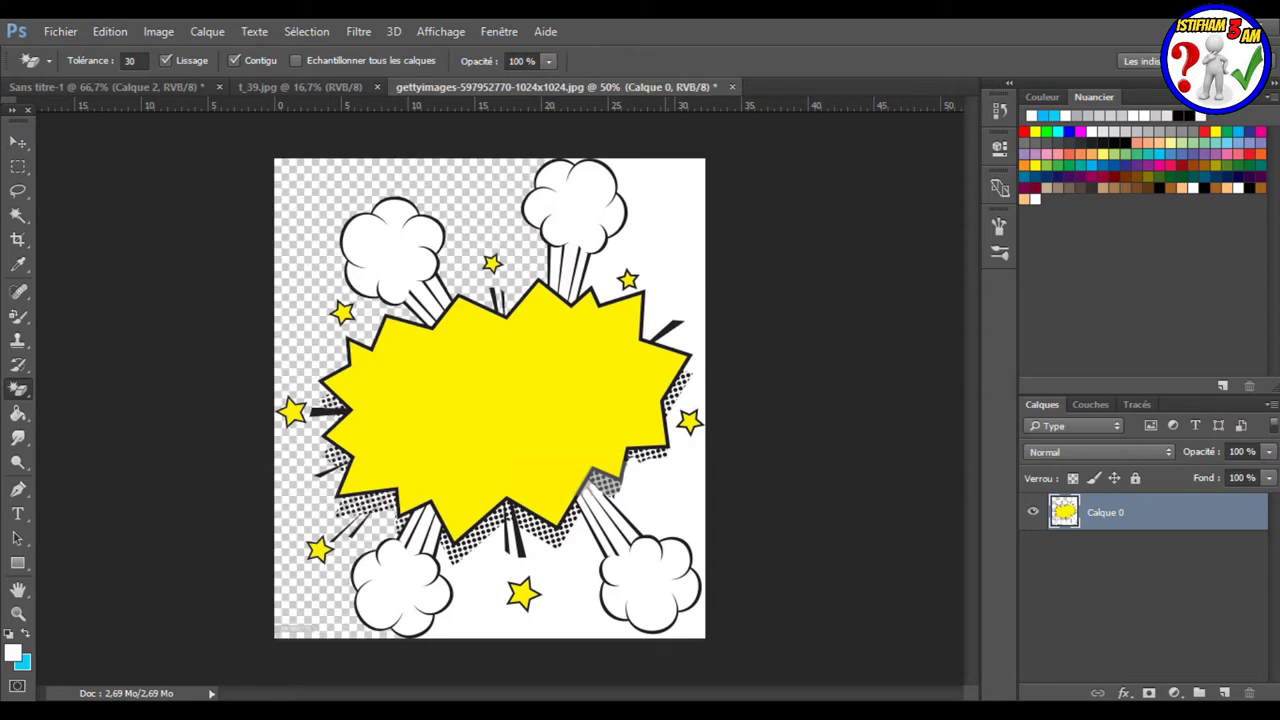
{"action": "left_click", "coordinate": [670, 250]}
- Select the whole starburst image with the Rectangular Marquee
{"action": "key", "text": "l"}
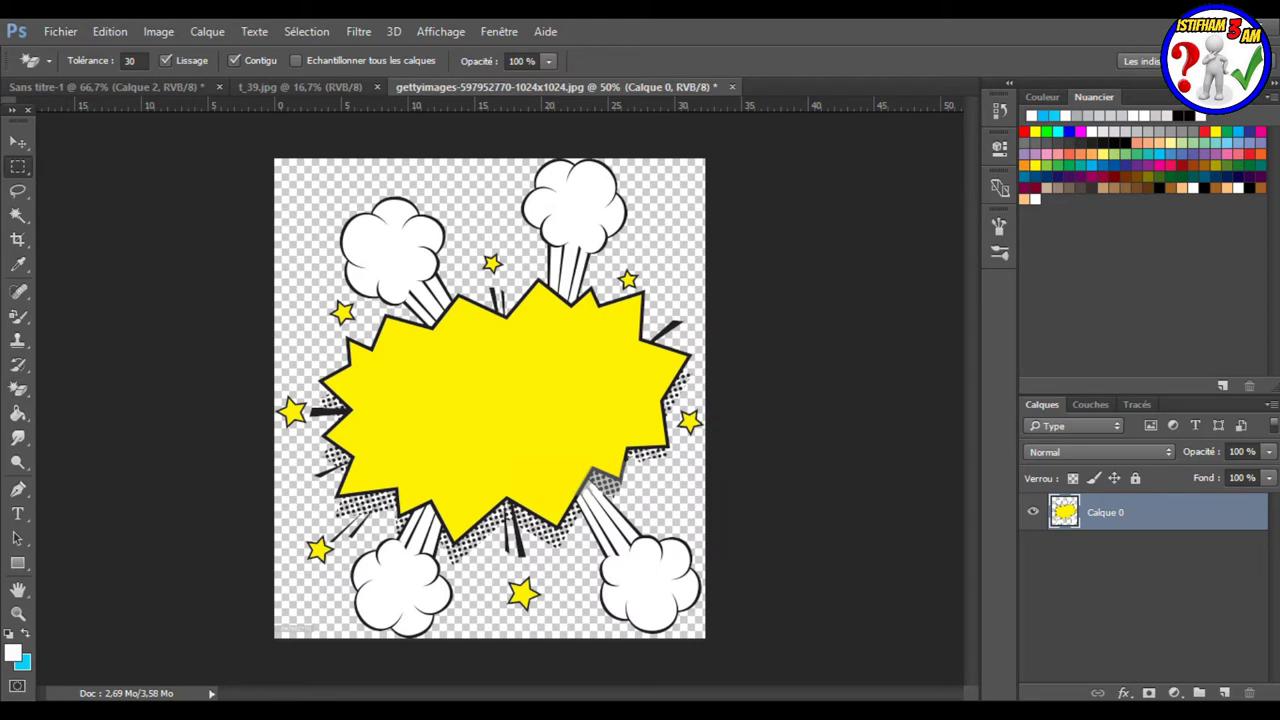
{"action": "key", "text": "m"}
{"action": "left_click_drag", "start_coordinate": [705, 158], "coordinate": [274, 637]}
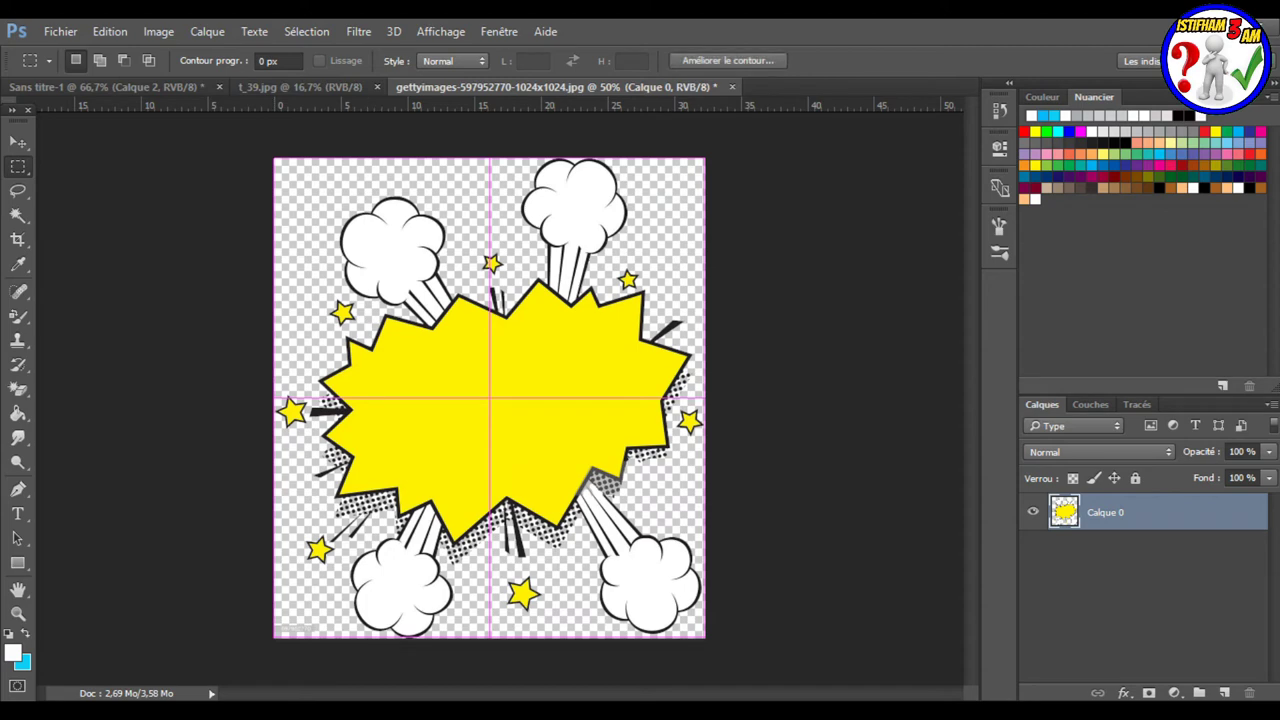
{"action": "key", "text": "ctrl+shift+Tab"}
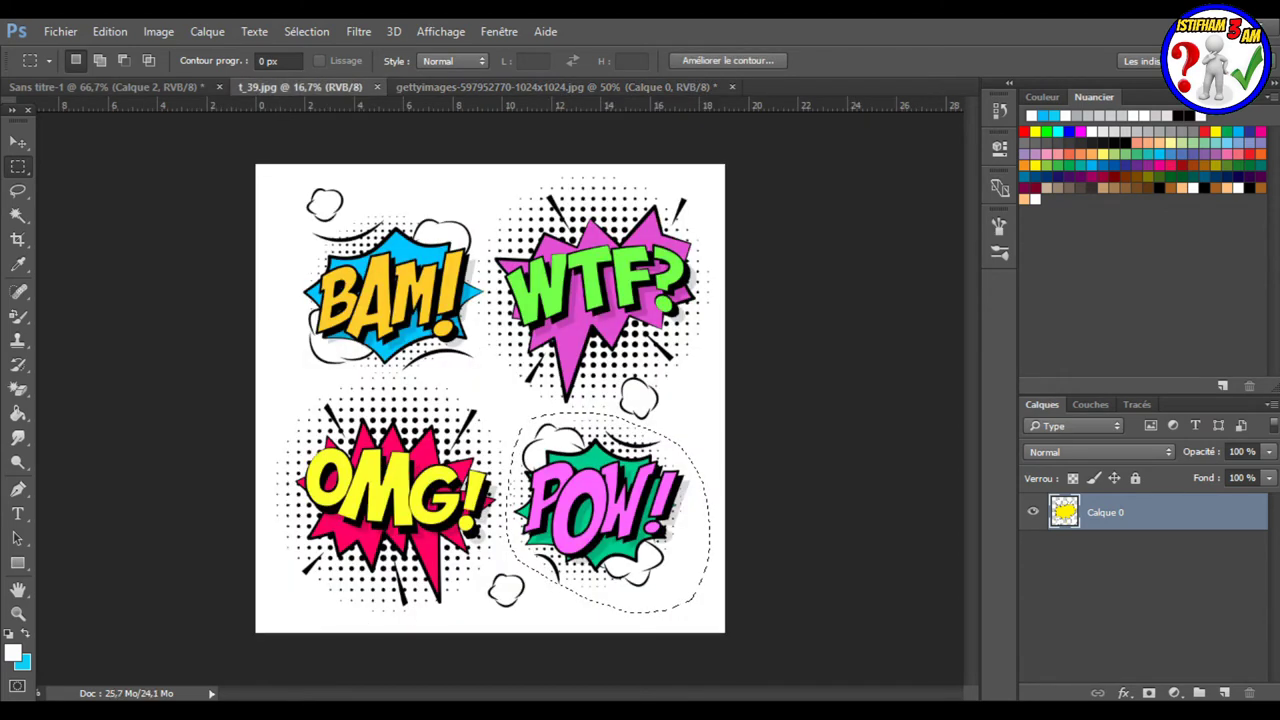
- Paste the starburst into Sans titre-1 and scale it to about 64% × 32% across the page top
{"action": "key", "text": "ctrl+shift+Tab"}
{"action": "key", "text": "ctrl+v"}
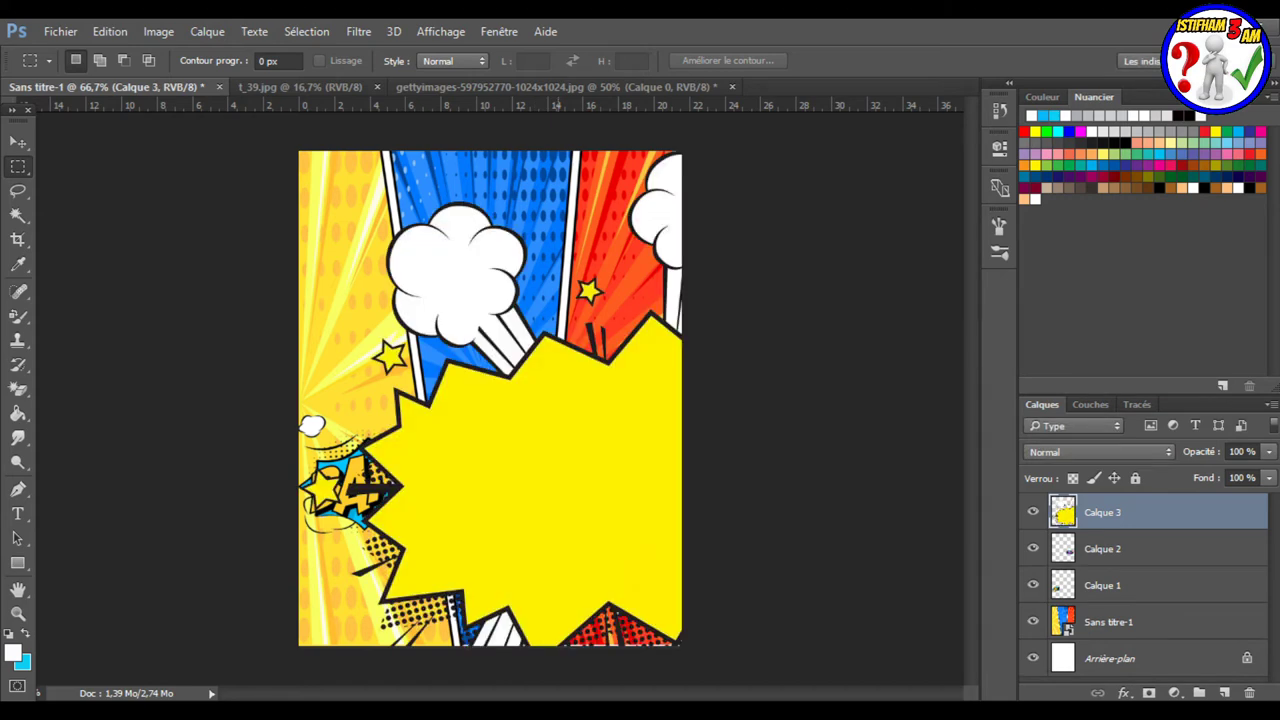
{"action": "key", "text": "ctrl+t"}
{"action": "left_click_drag", "start_coordinate": [298, 152], "coordinate": [506, 437]}
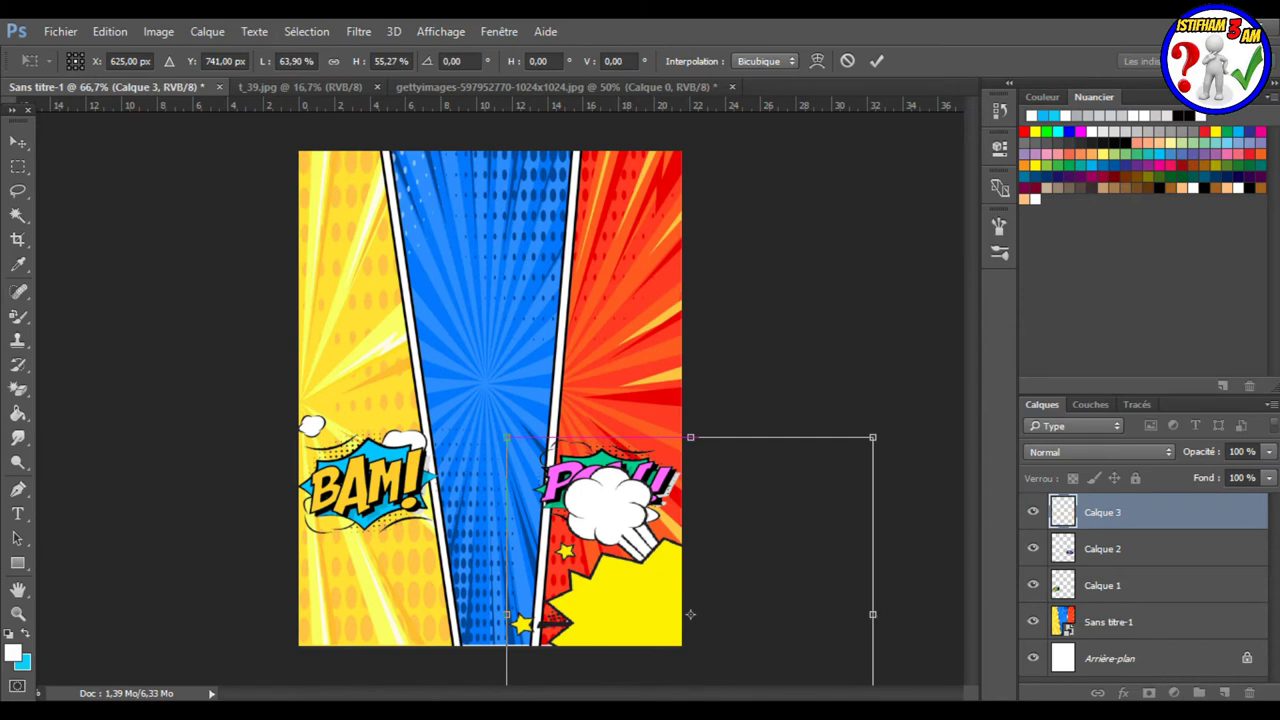
{"action": "left_click_drag", "start_coordinate": [690, 614], "coordinate": [478, 226]}
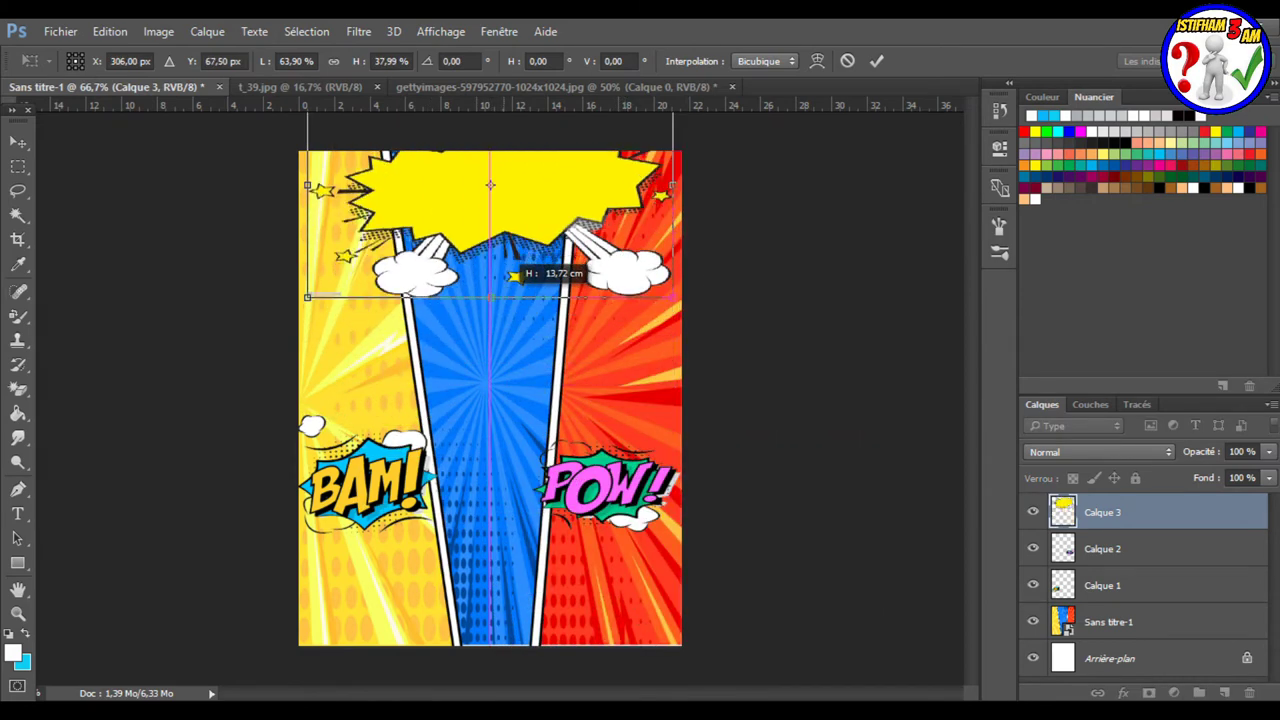
{"action": "left_click_drag", "start_coordinate": [490, 425], "coordinate": [515, 276]}
{"action": "left_click_drag", "start_coordinate": [525, 170], "coordinate": [525, 263]}
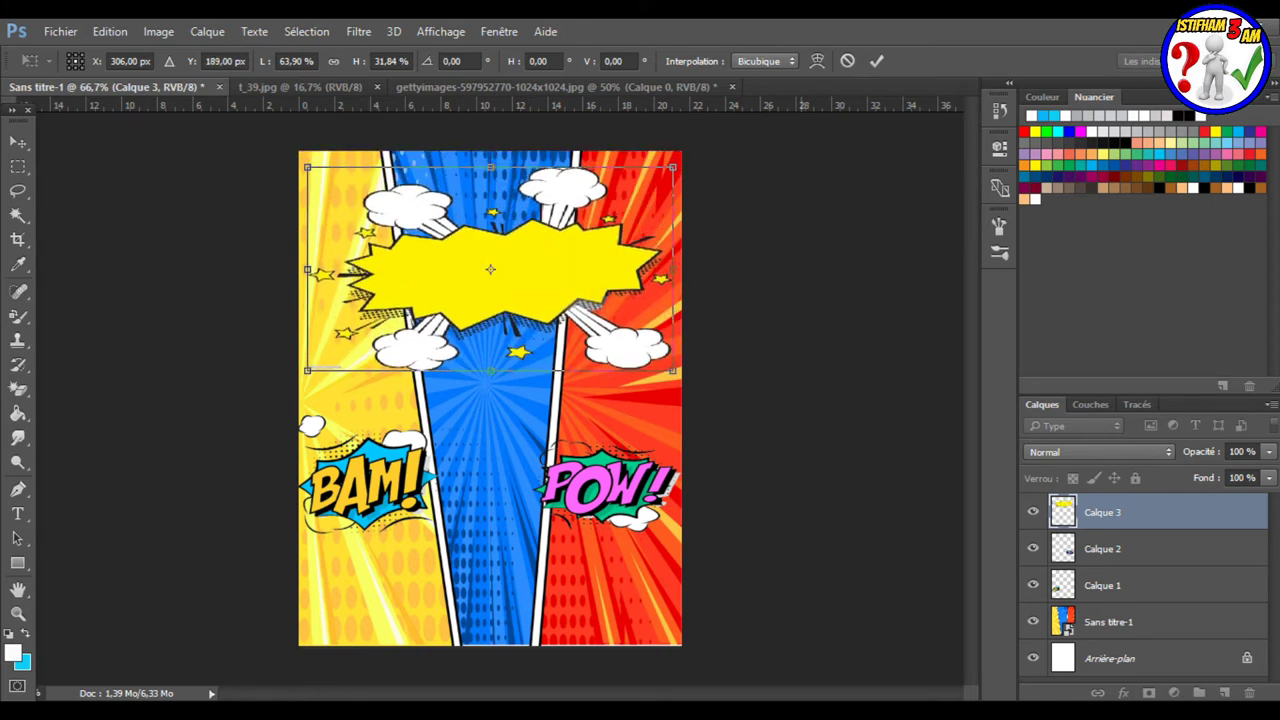
{"action": "left_click", "coordinate": [18, 166]}
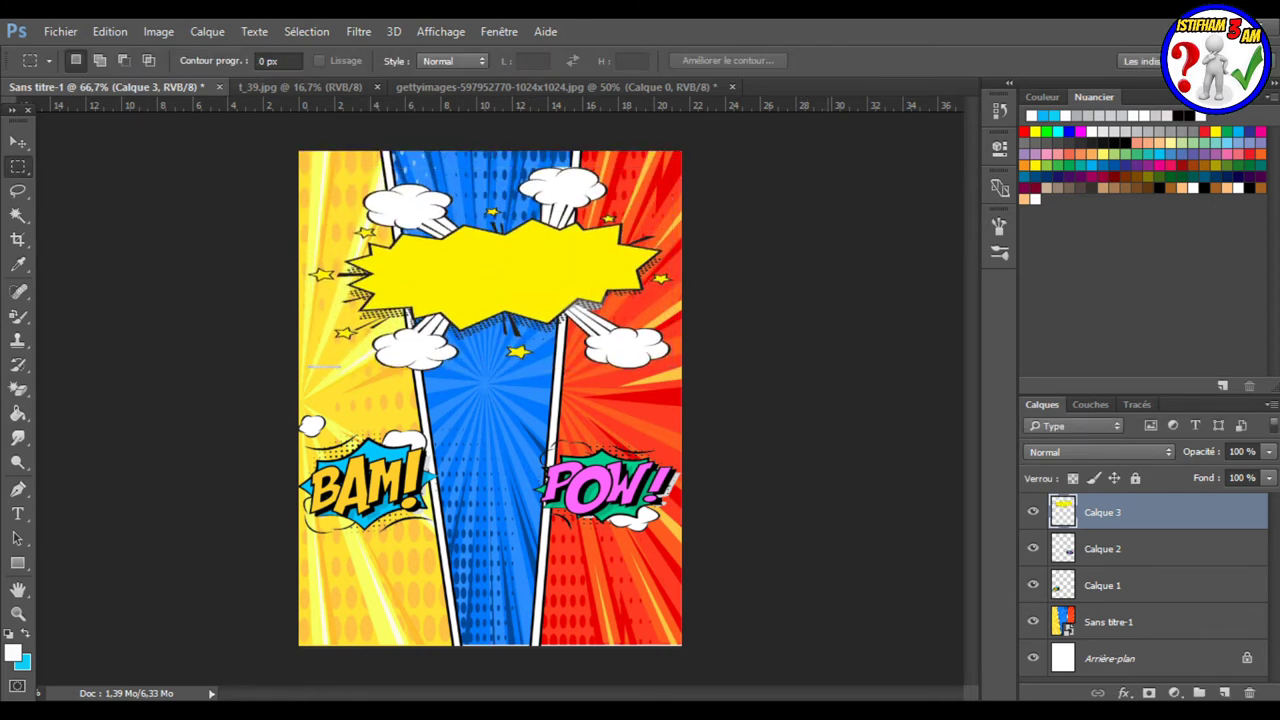
- Type 'blank comic book' in 38 pt Snap ITC inside the burst and colour it near-black
{"action": "left_click", "coordinate": [18, 513]}
{"action": "left_click", "coordinate": [18, 513]}
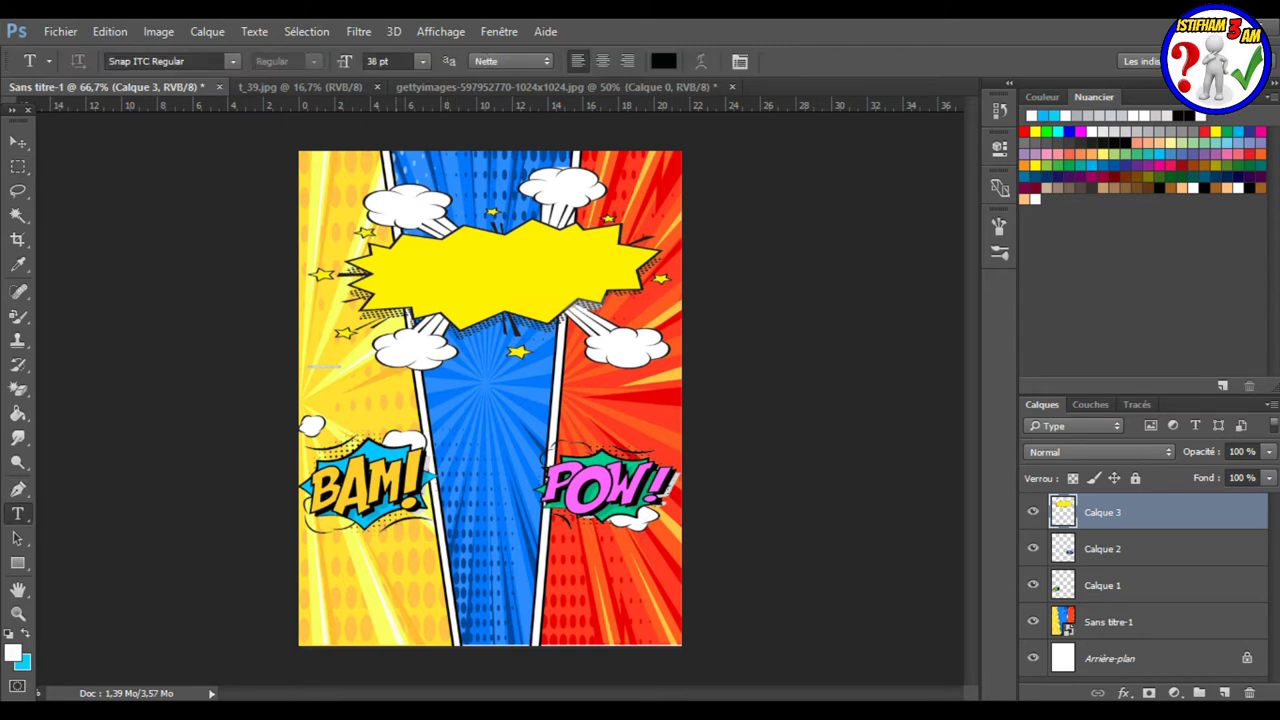
{"action": "left_click", "coordinate": [389, 270]}
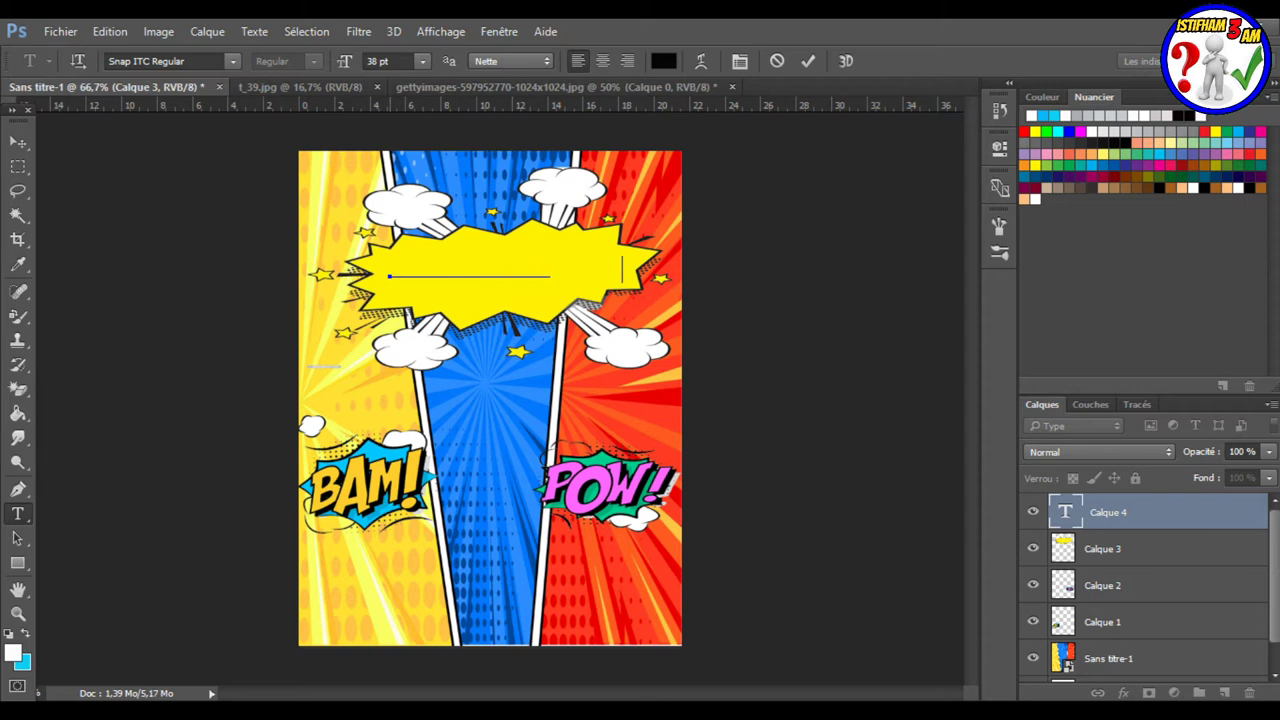
{"action": "key", "text": "ctrl+a"}
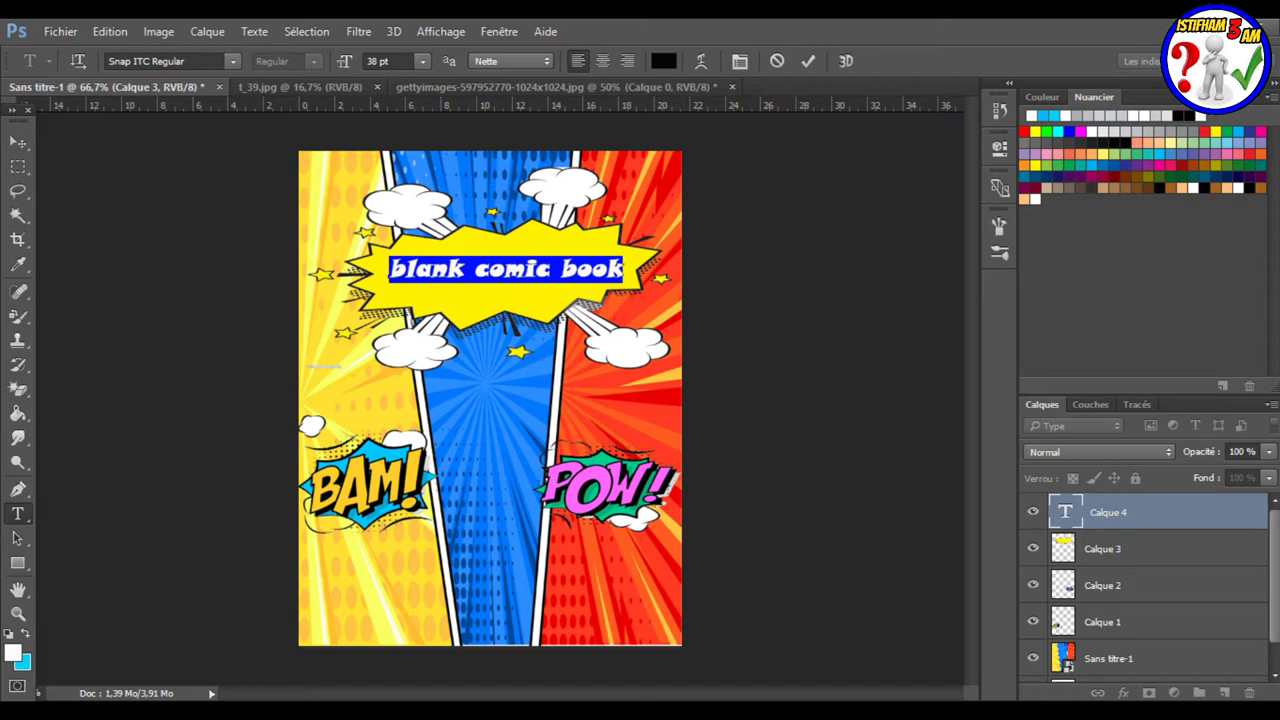
{"action": "left_click", "coordinate": [13, 653]}
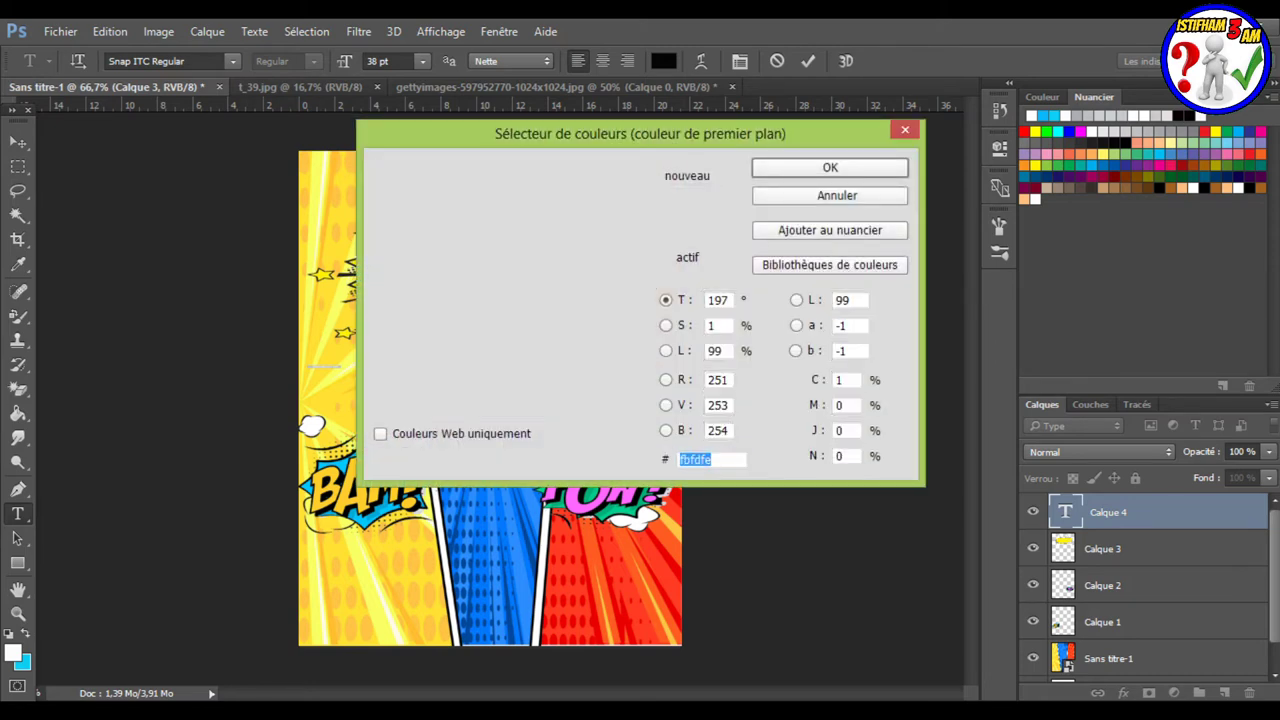
{"action": "left_click", "coordinate": [606, 411]}
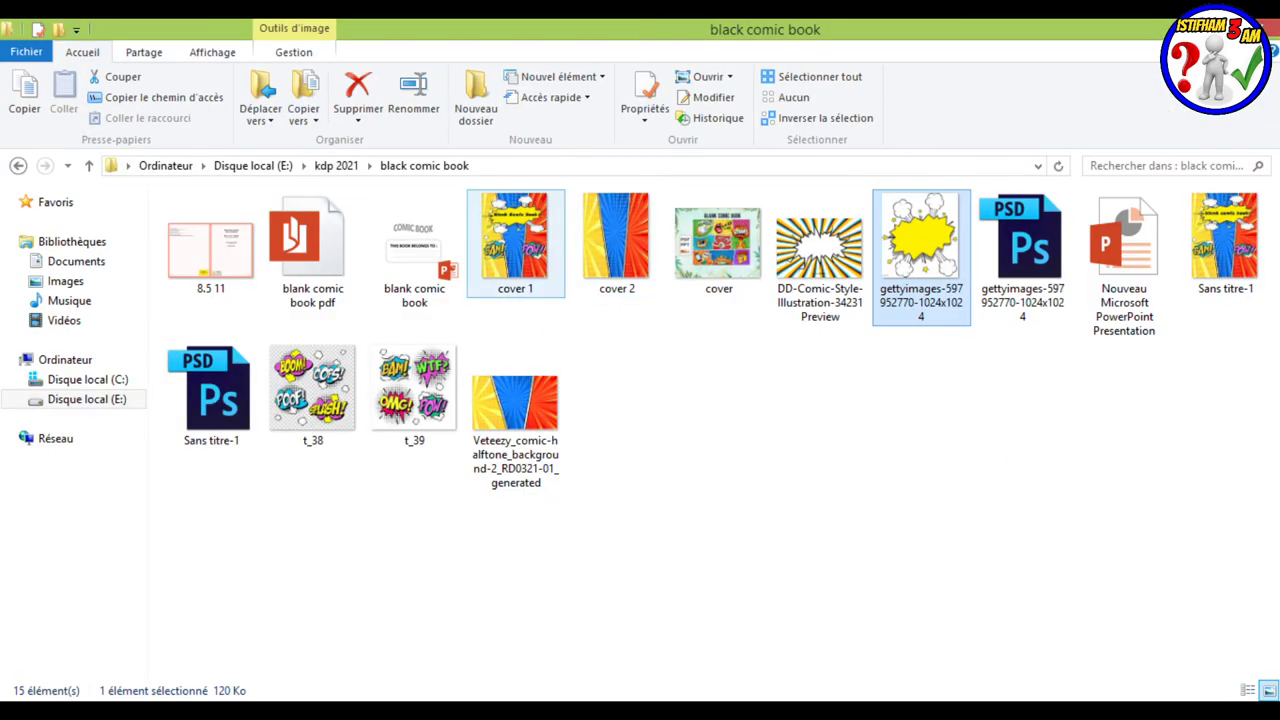
- Preview the cover 1 and cover 2 images, closing each preview back to the folder
{"action": "left_click", "coordinate": [515, 240]}
{"action": "key", "text": "Return"}
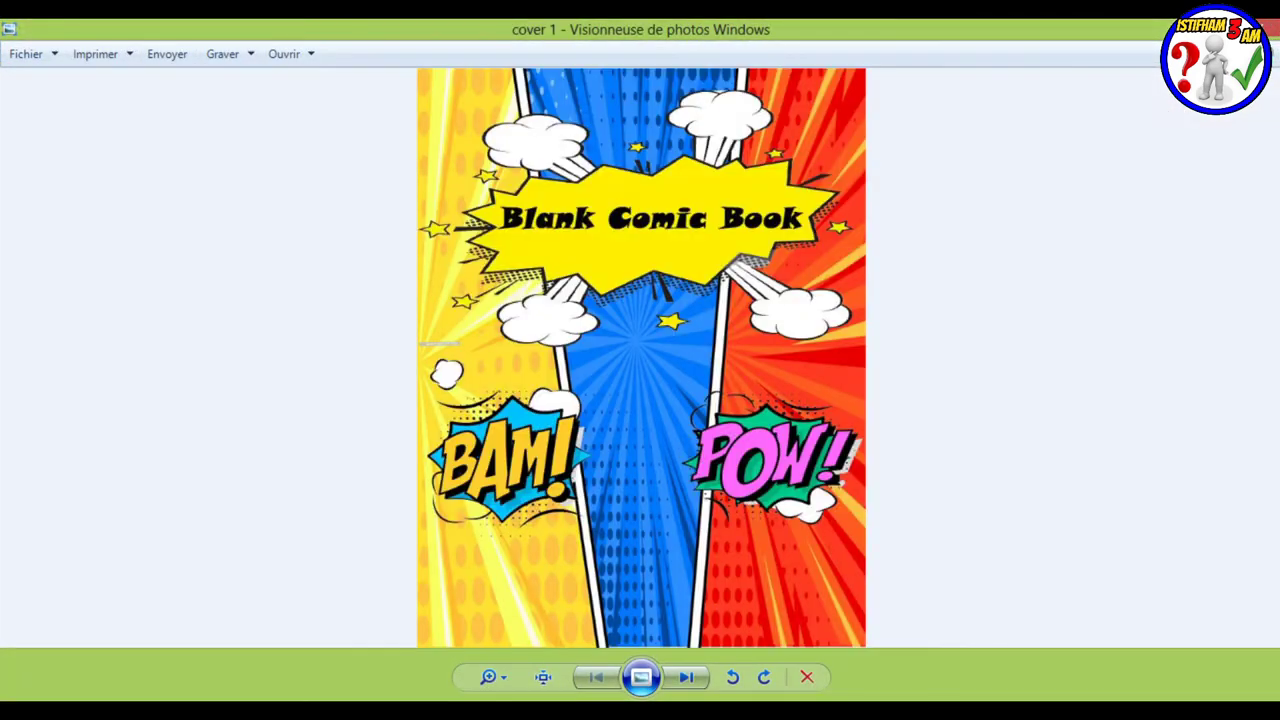
{"action": "key", "text": "alt+F4"}
{"action": "key", "text": "Right"}
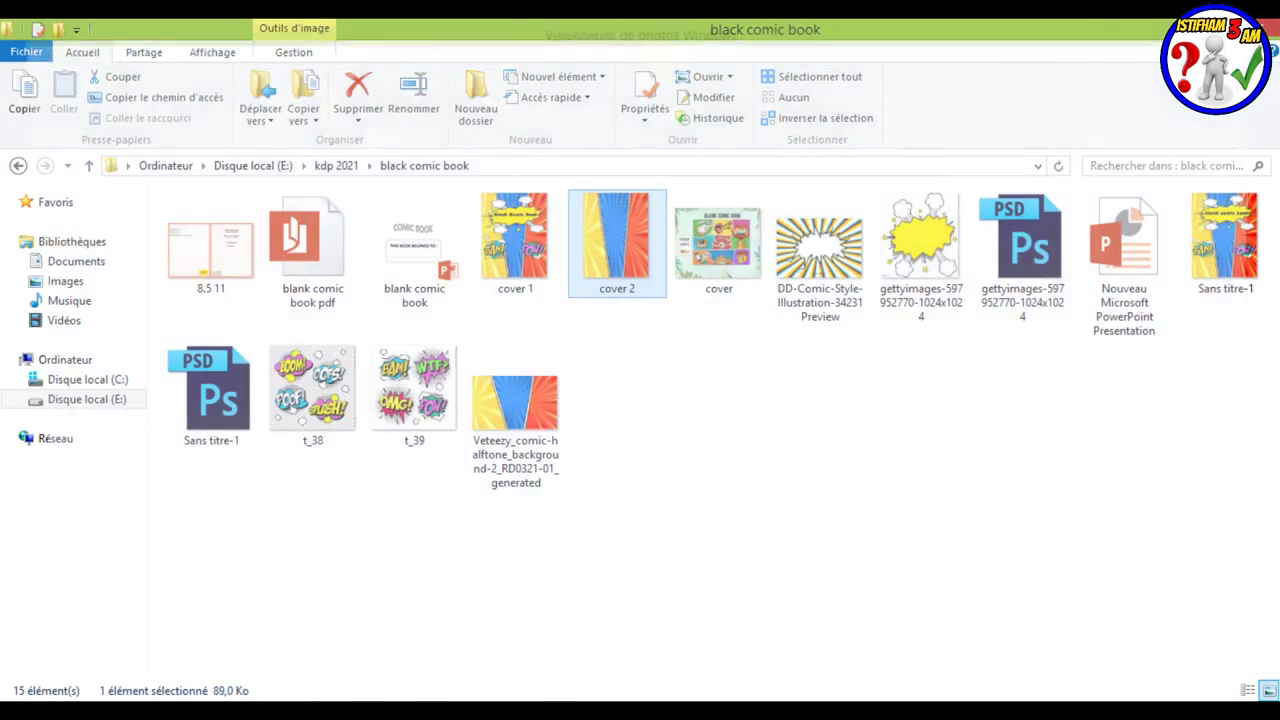
{"action": "key", "text": "Return"}
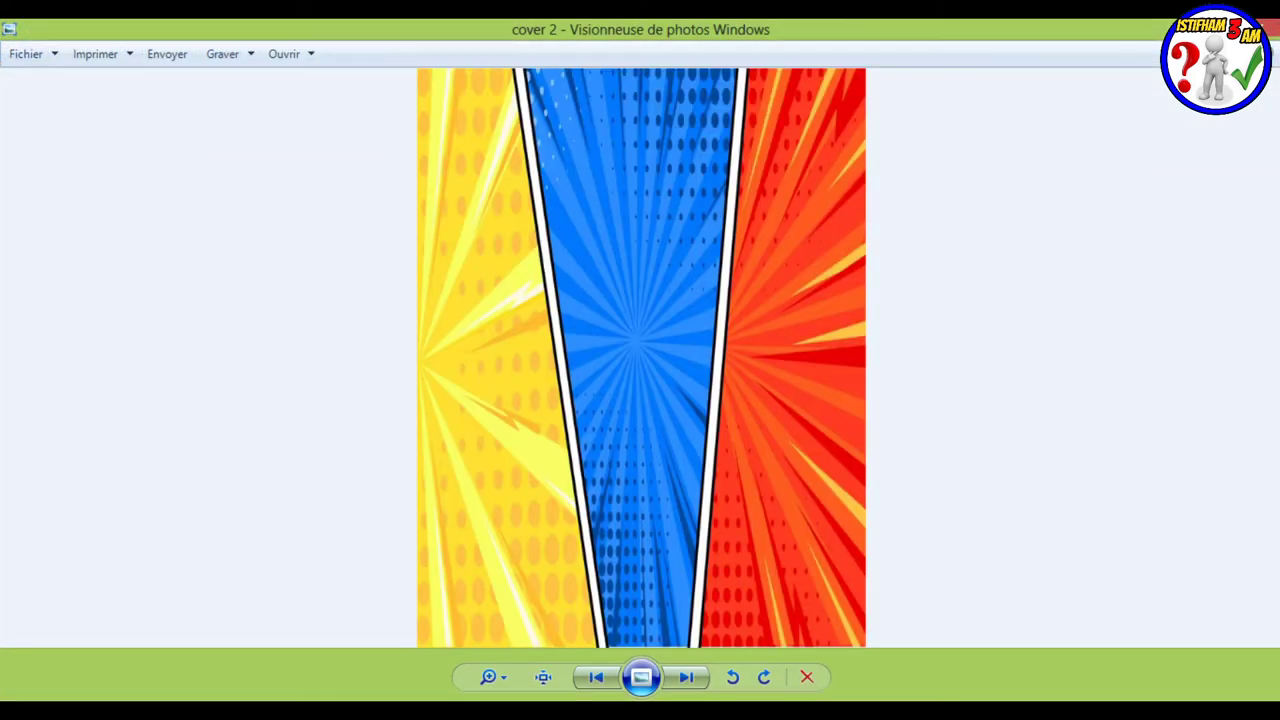
{"action": "key", "text": "alt+F4"}
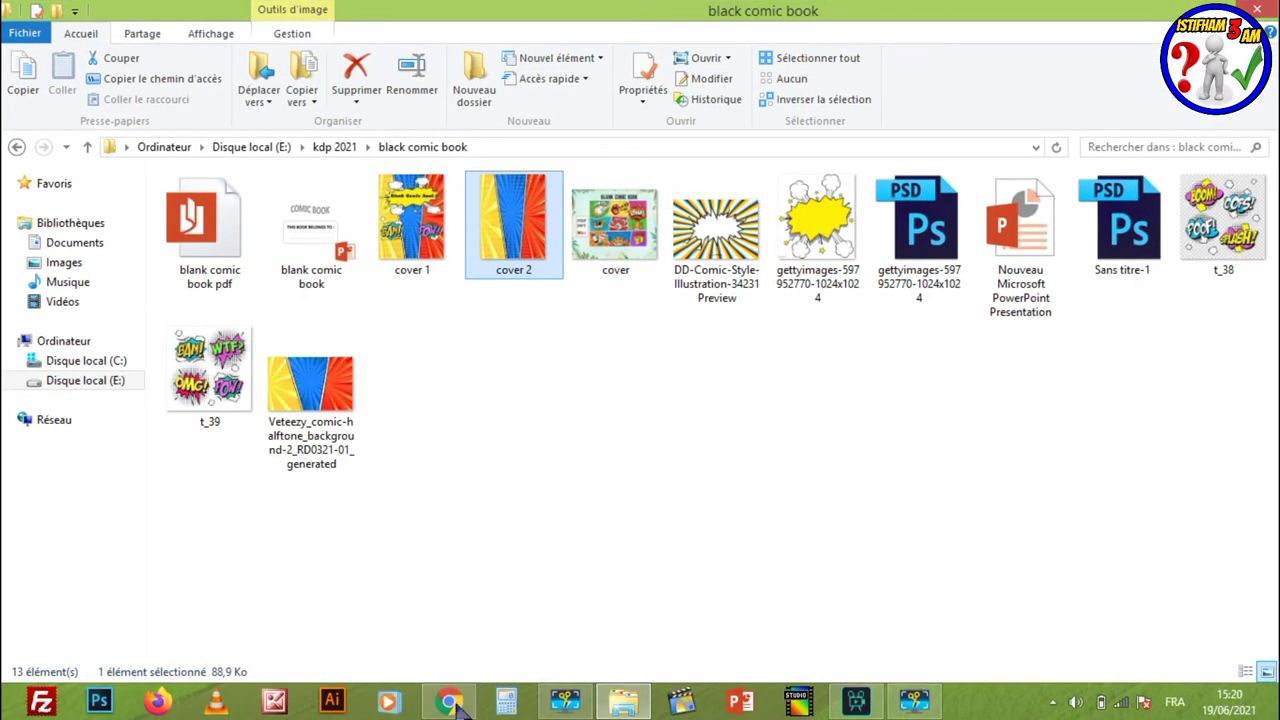
- Bring Chrome forward and go to the KDP cover templates page
{"action": "left_click", "coordinate": [452, 703]}
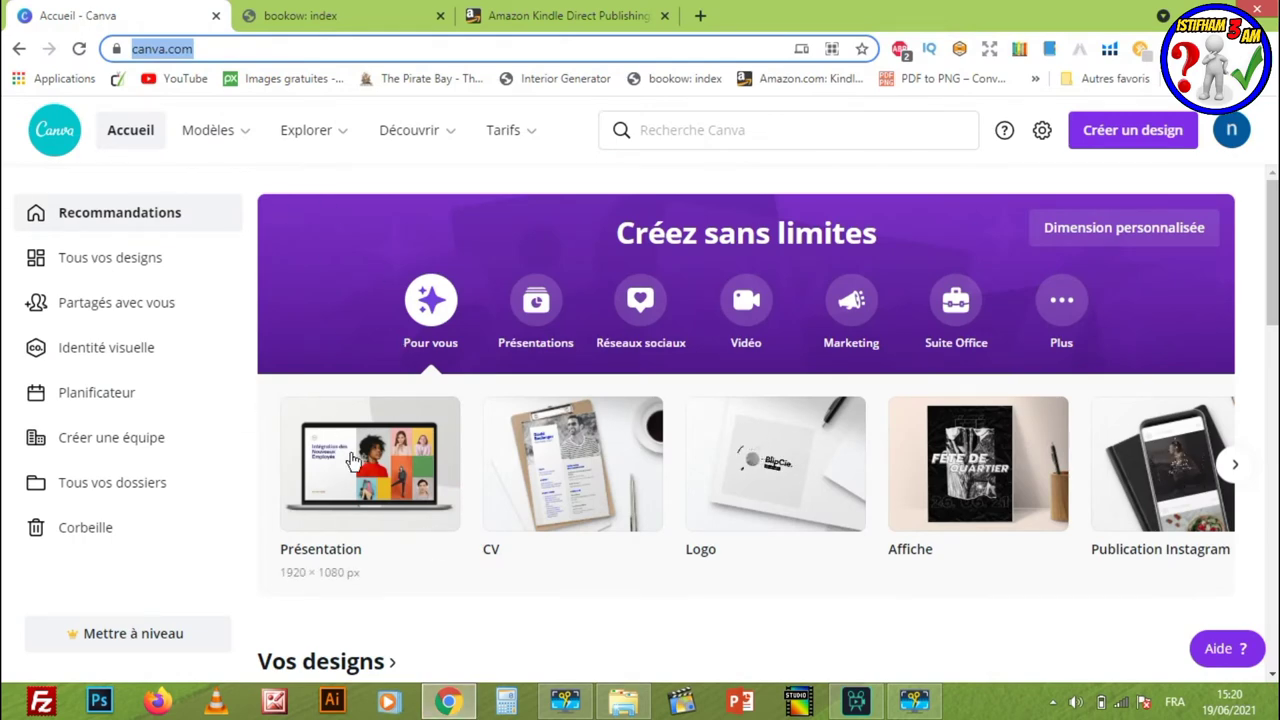
{"action": "left_click", "coordinate": [340, 15]}
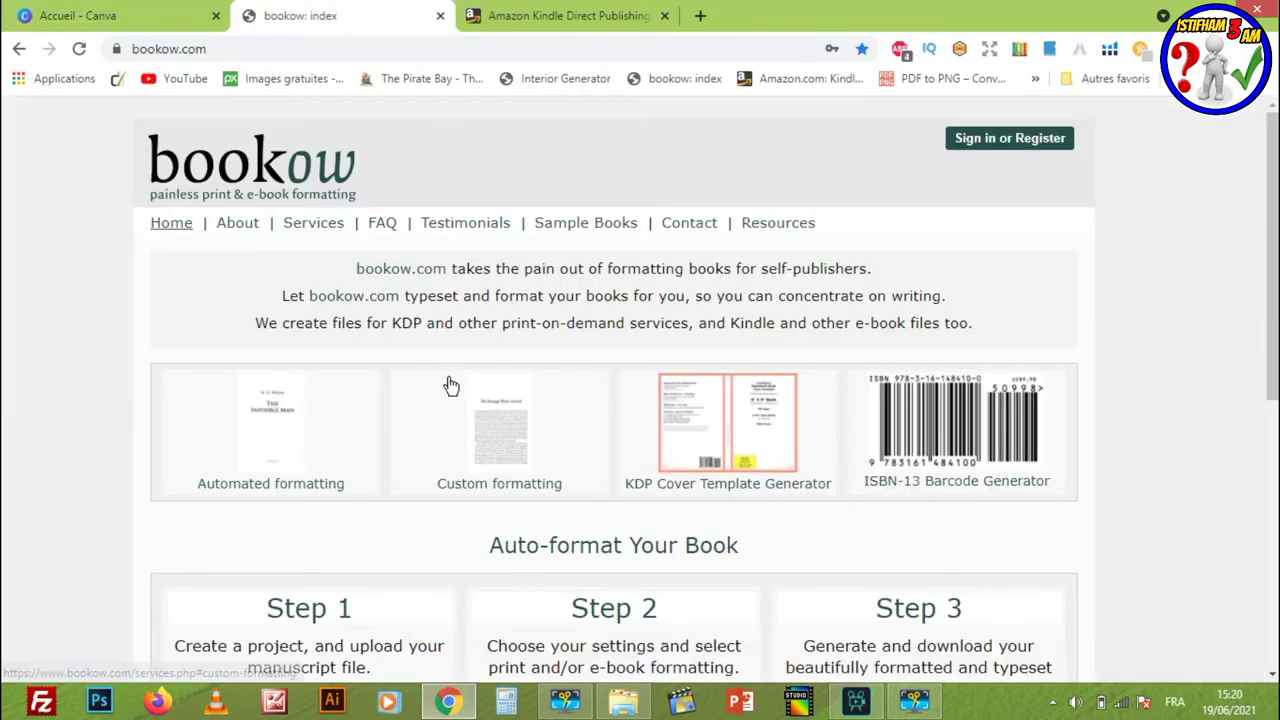
{"action": "scroll", "coordinate": [456, 386], "scroll_direction": "down", "scroll_amount": 3}
{"action": "scroll", "coordinate": [660, 310], "scroll_direction": "up", "scroll_amount": 3}
{"action": "left_click", "coordinate": [670, 400]}
{"action": "scroll", "coordinate": [620, 393], "scroll_direction": "down", "scroll_amount": 4}
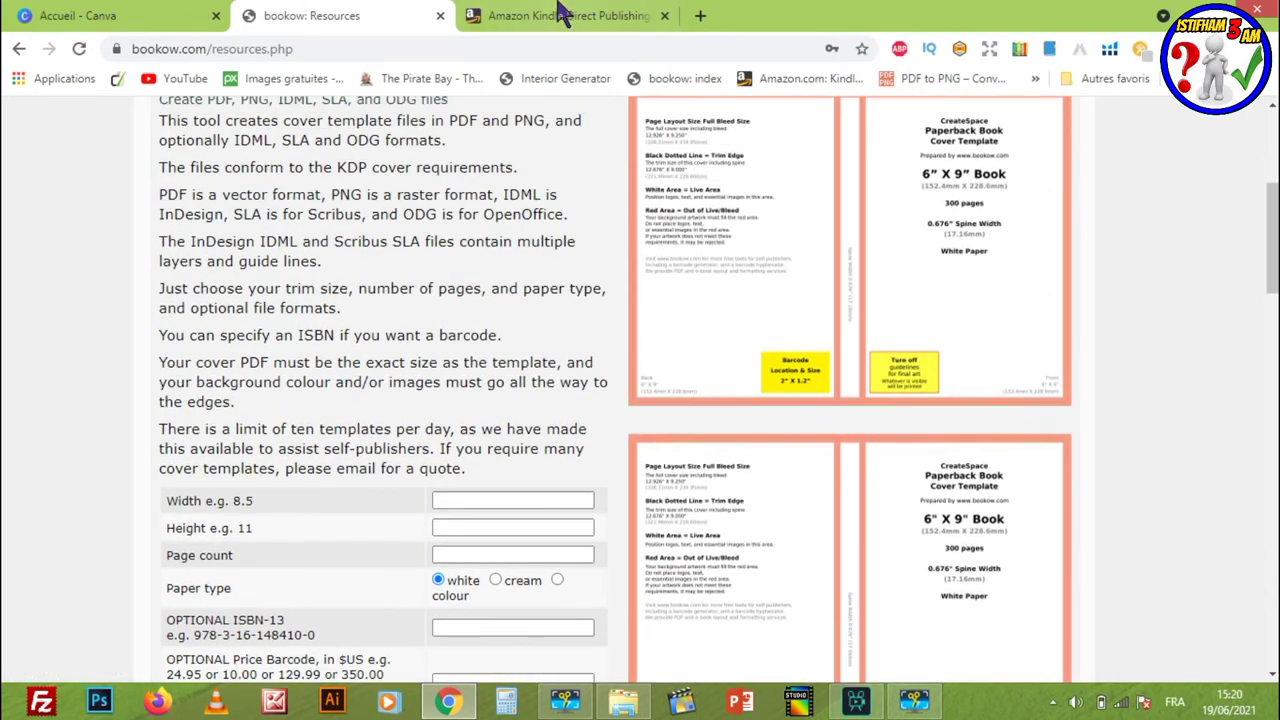
{"action": "left_click", "coordinate": [557, 15]}
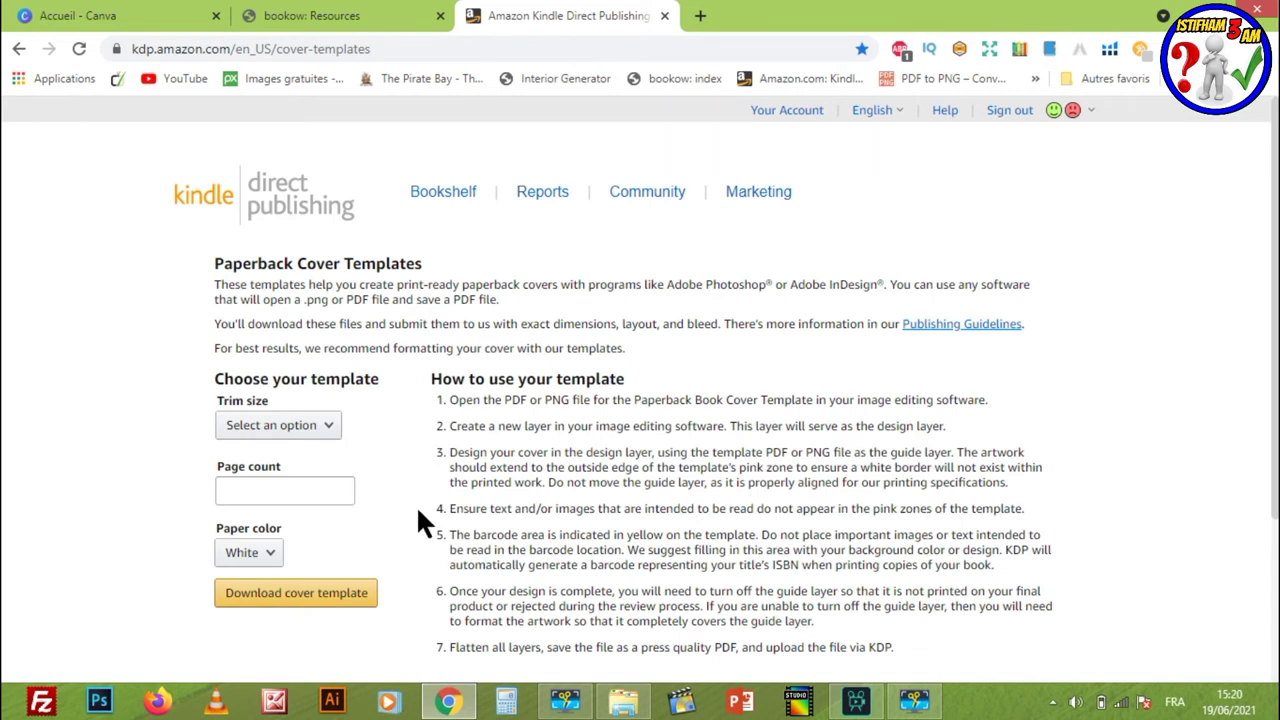
- Choose 8.5 x 11 in trim, 100 pages and White paper, then download the template
{"action": "left_click", "coordinate": [321, 432]}
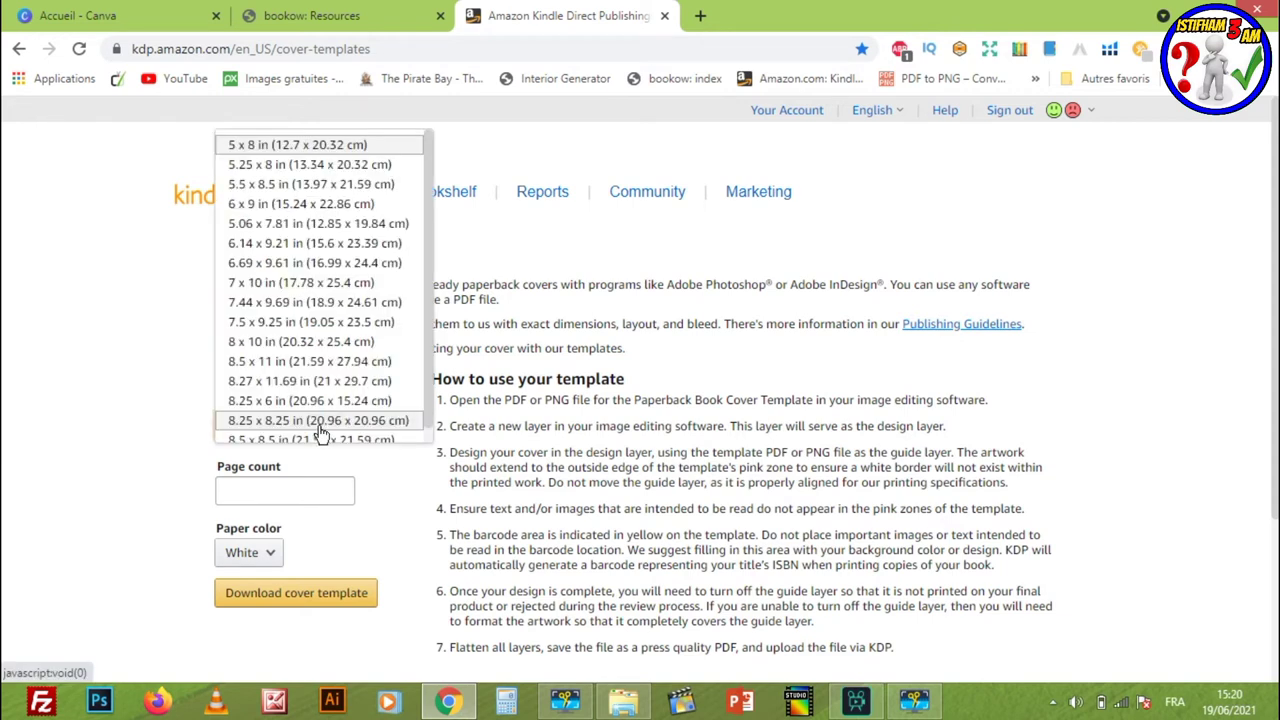
{"action": "left_click", "coordinate": [272, 361]}
{"action": "left_click", "coordinate": [276, 488]}
{"action": "type", "text": "100"}
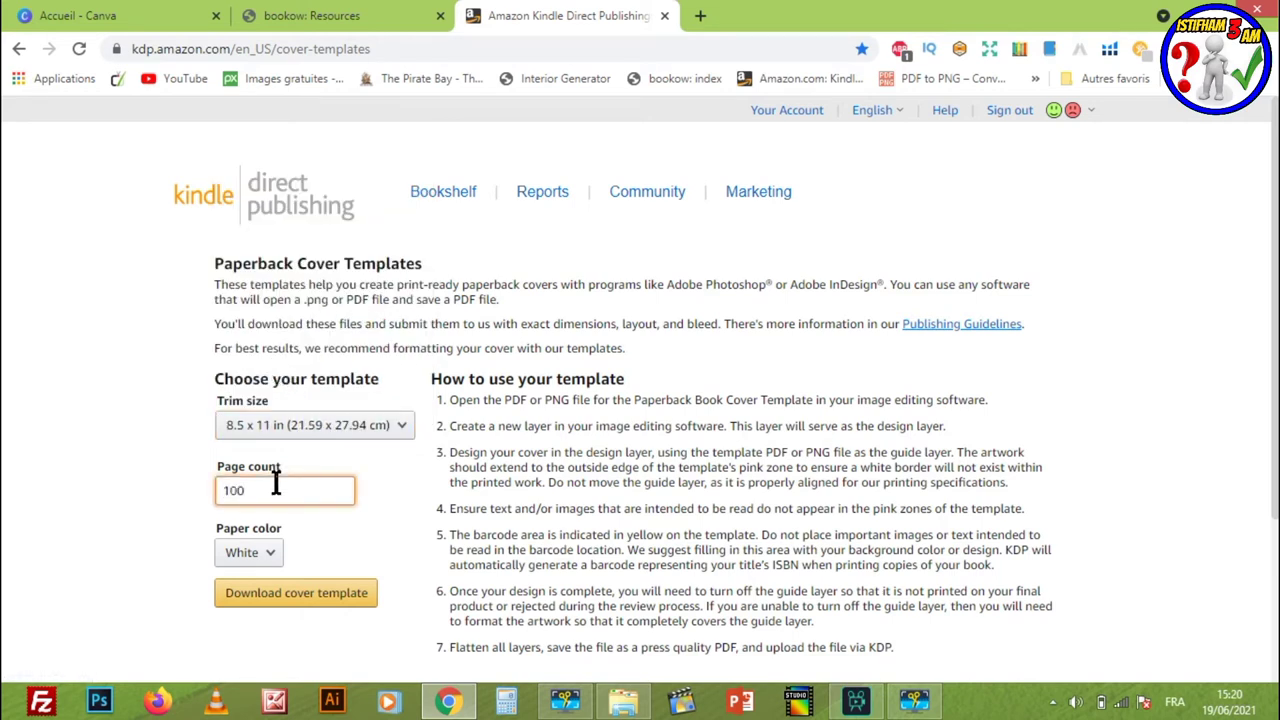
{"action": "left_click", "coordinate": [270, 555]}
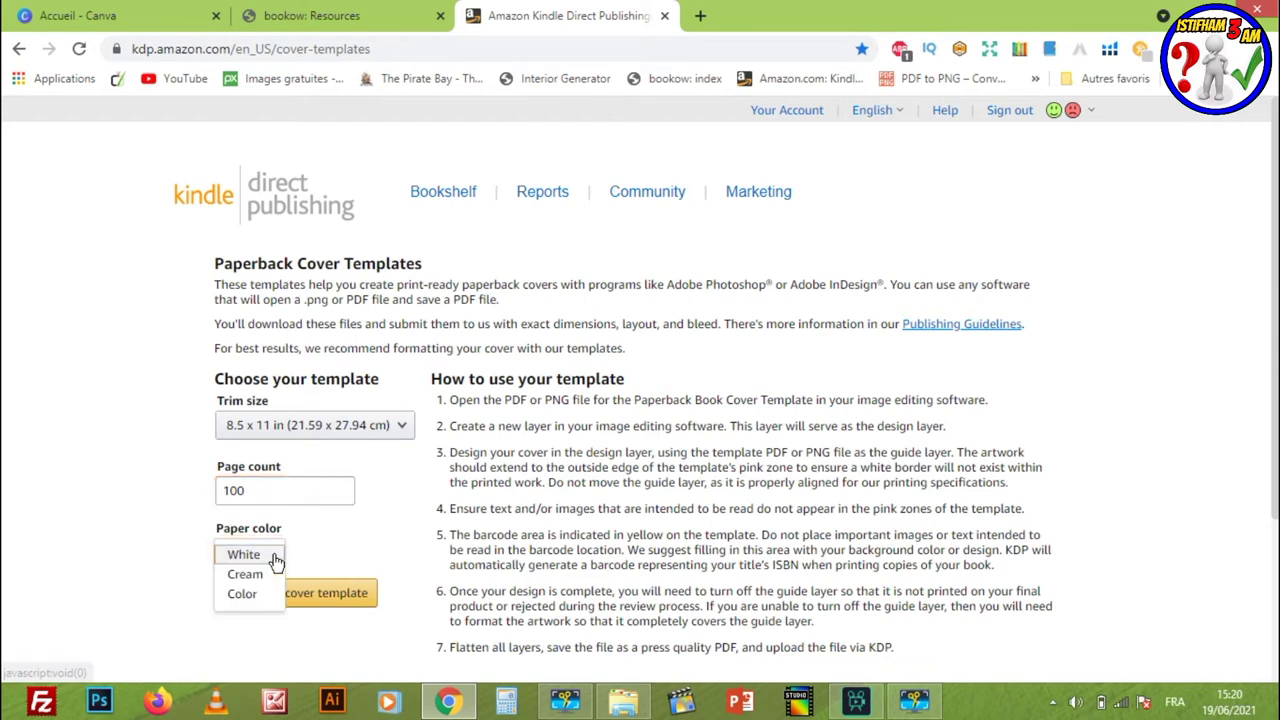
{"action": "left_click", "coordinate": [276, 557]}
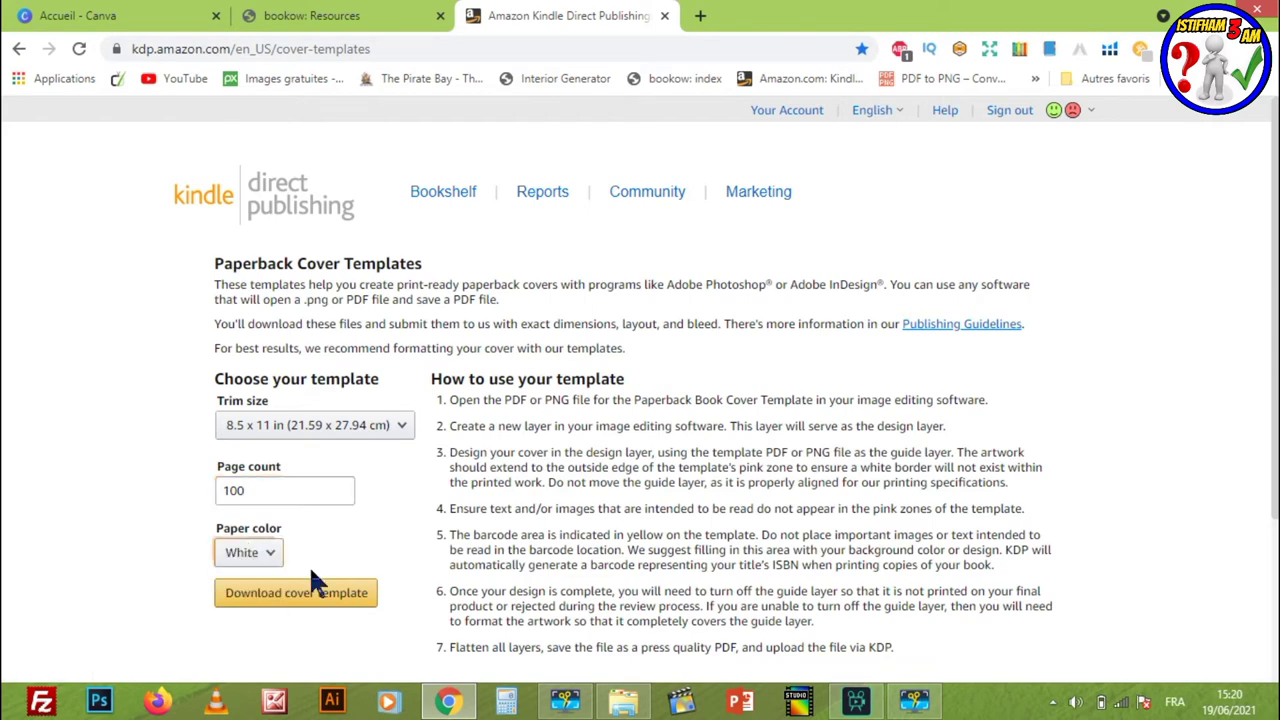
{"action": "left_click", "coordinate": [283, 598]}
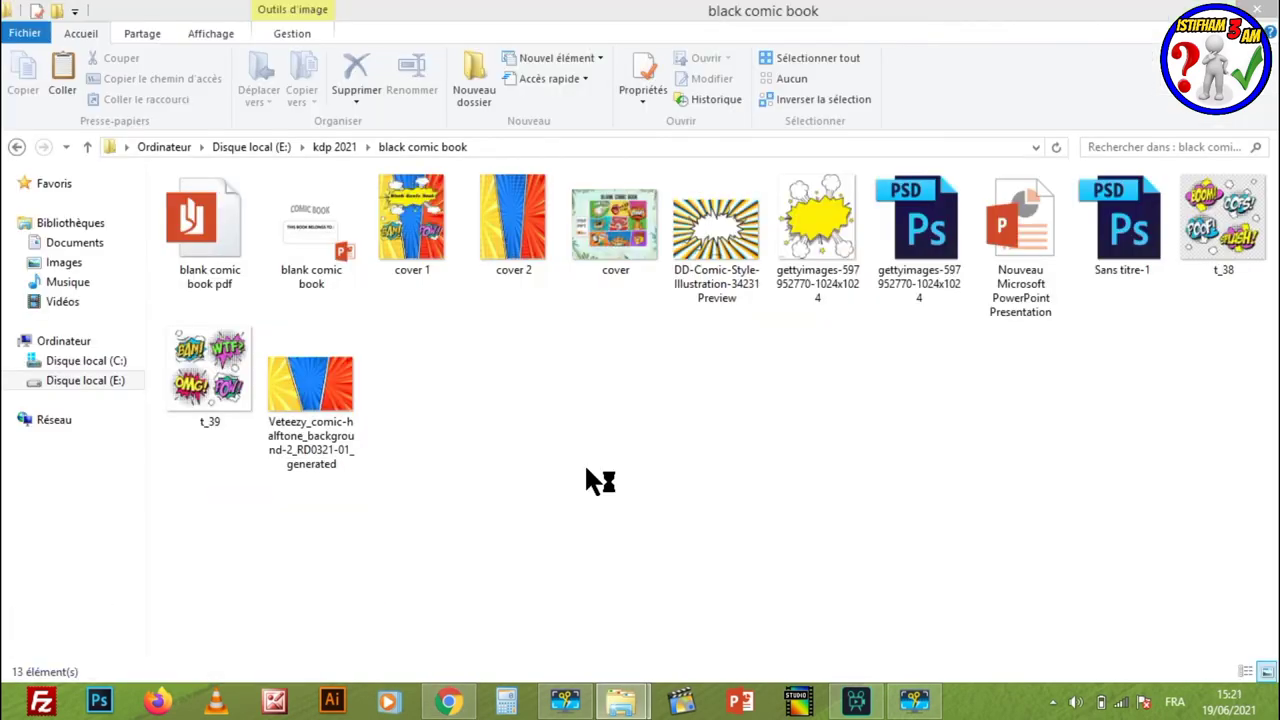
- Paste the 8.5x11_BW_100 template image into the black comic book folder
{"action": "key", "text": "ctrl+v"}
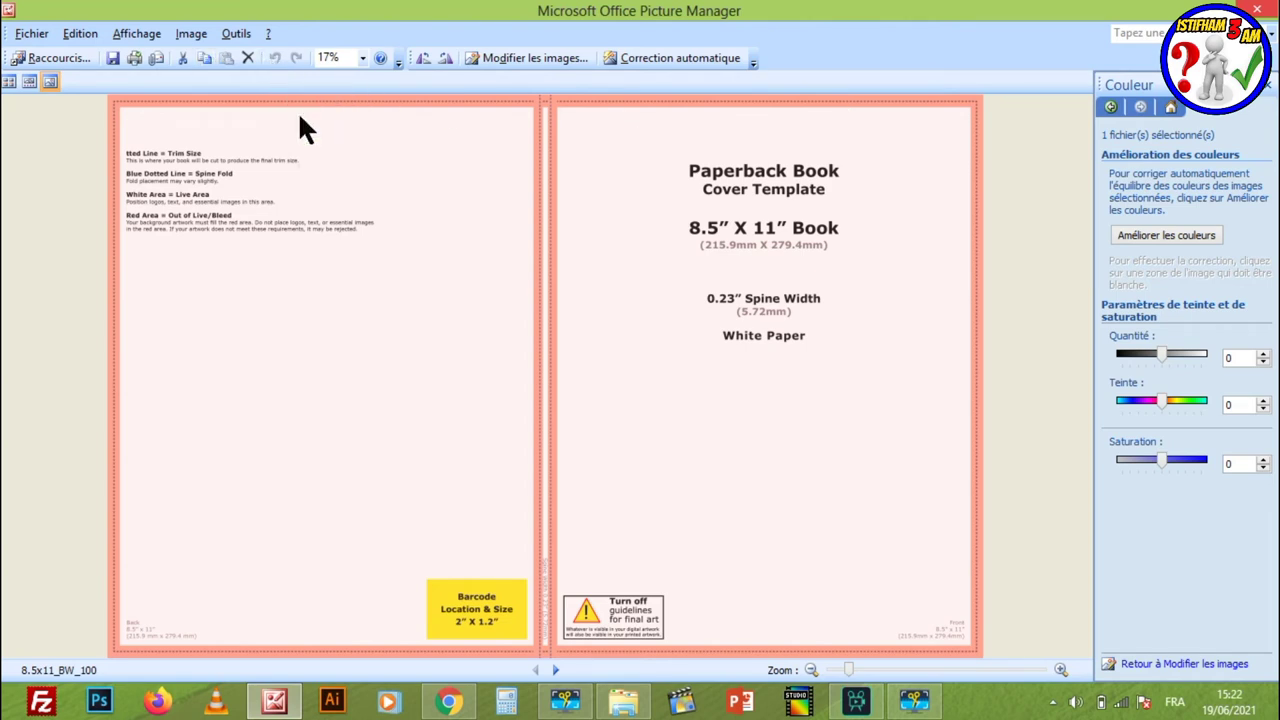
- Apply Correction automatique to the cover template image
{"action": "left_click", "coordinate": [30, 34]}
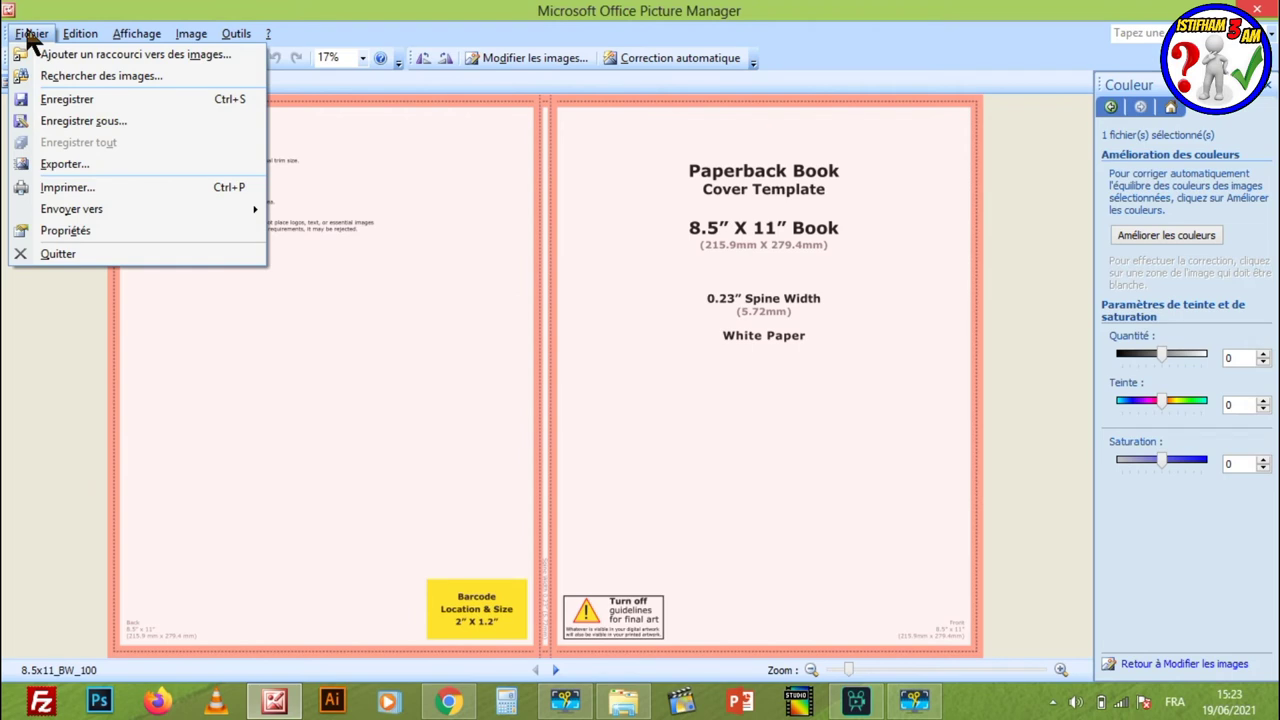
{"action": "left_click", "coordinate": [535, 57]}
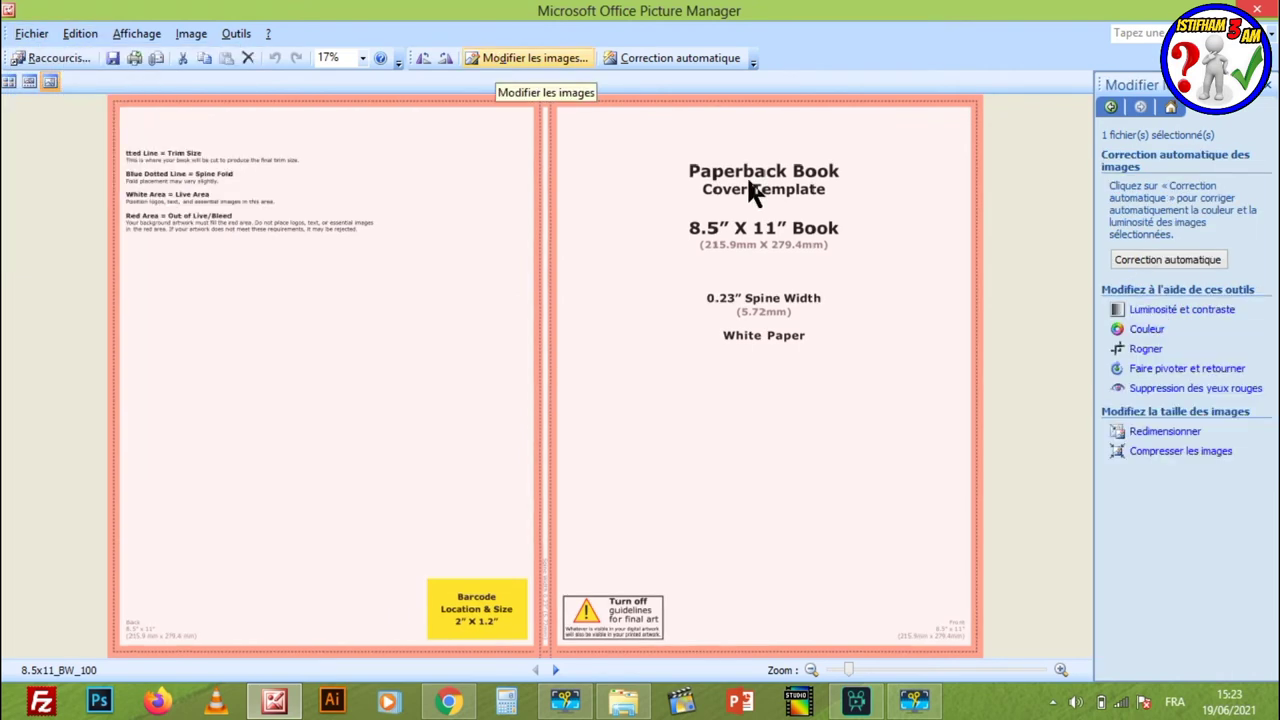
{"action": "left_click", "coordinate": [641, 57]}
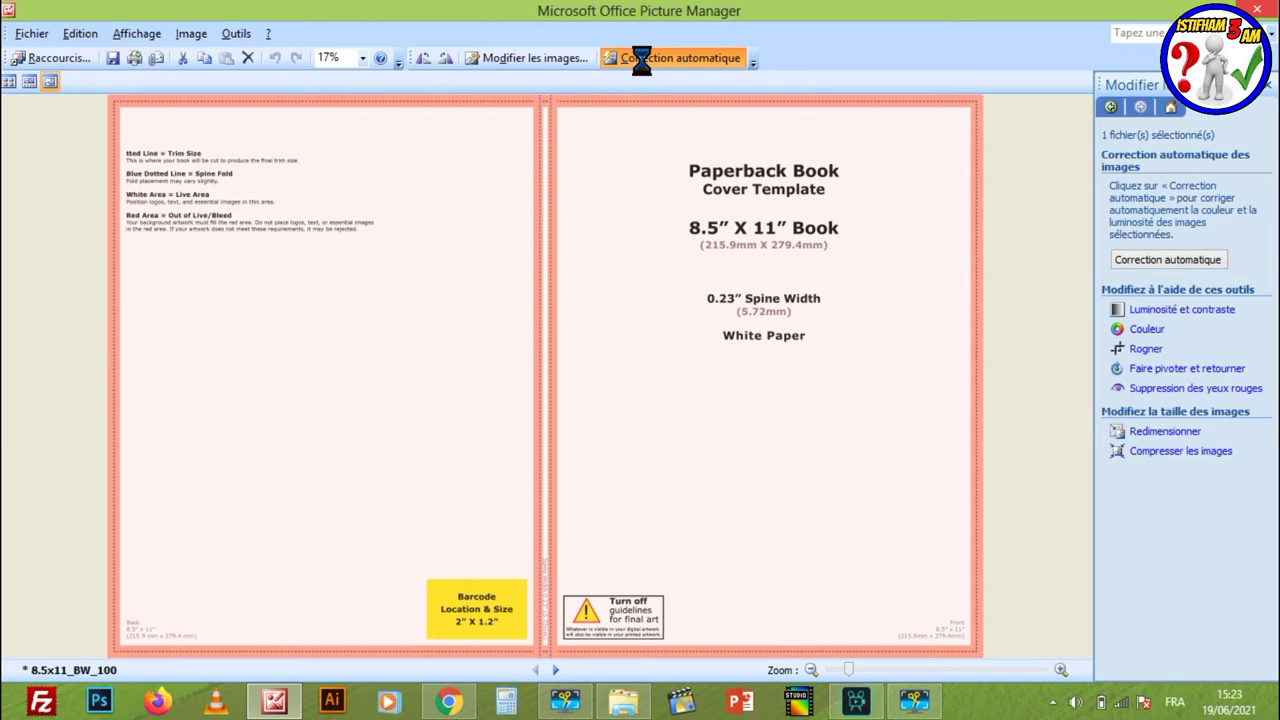
- Save the corrected image as '8.5 11' in the black comic book folder
{"action": "left_click", "coordinate": [30, 34]}
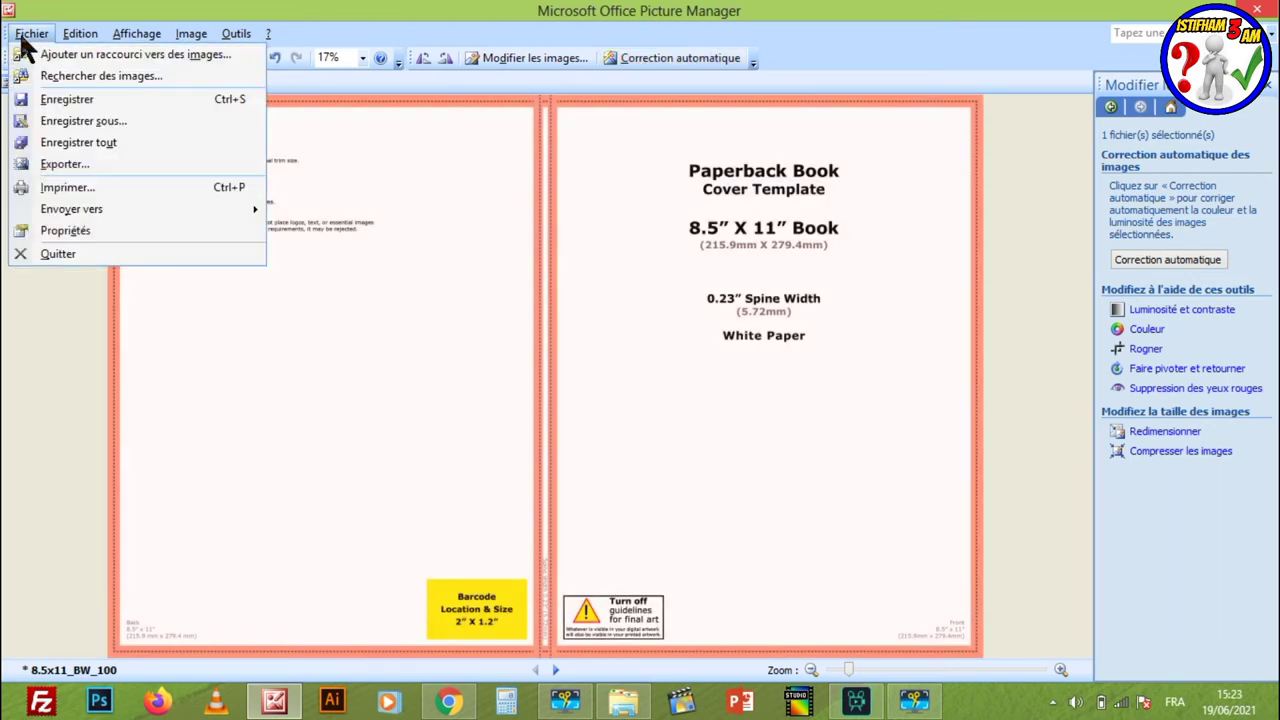
{"action": "left_click", "coordinate": [64, 121]}
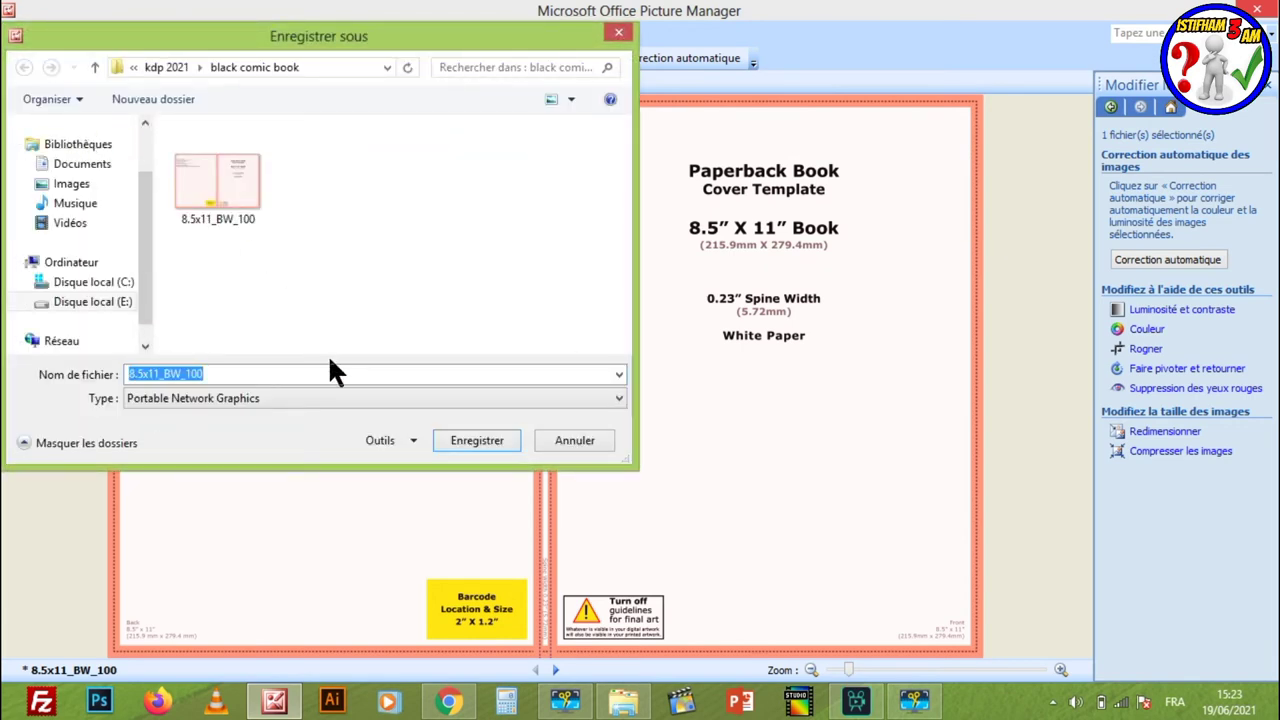
{"action": "type", "text": "8.5"}
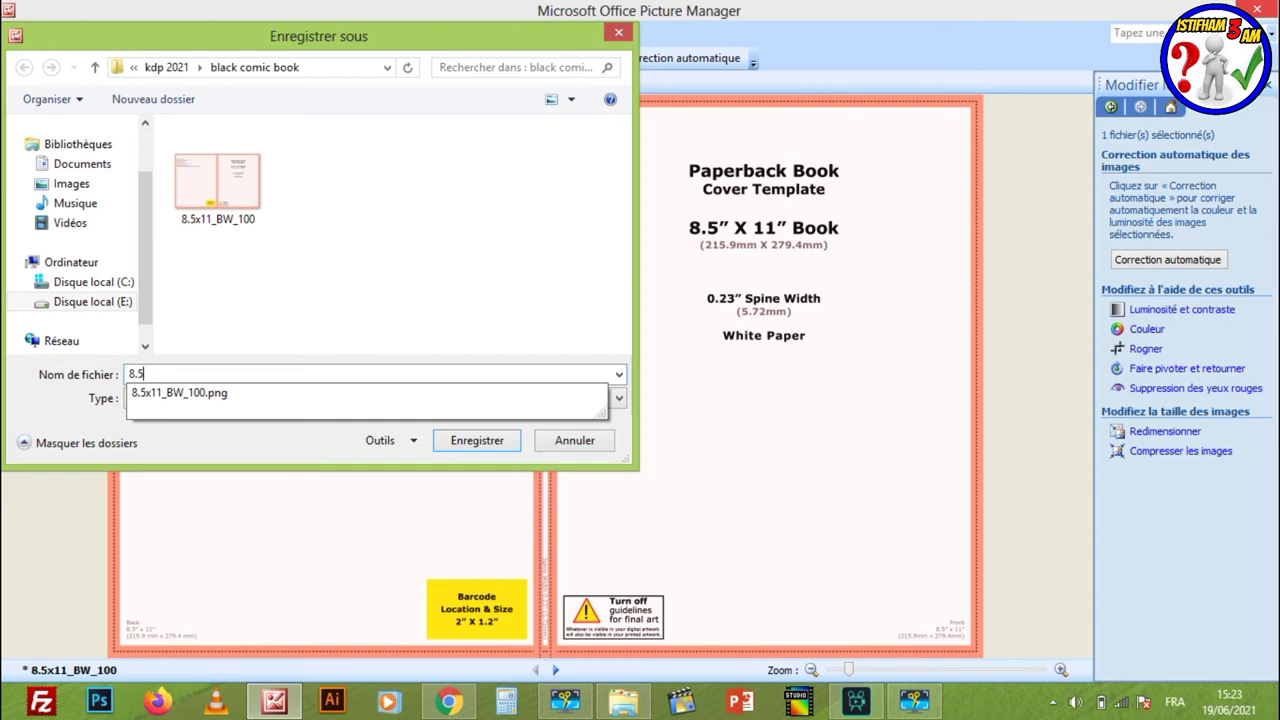
{"action": "type", "text": " 11"}
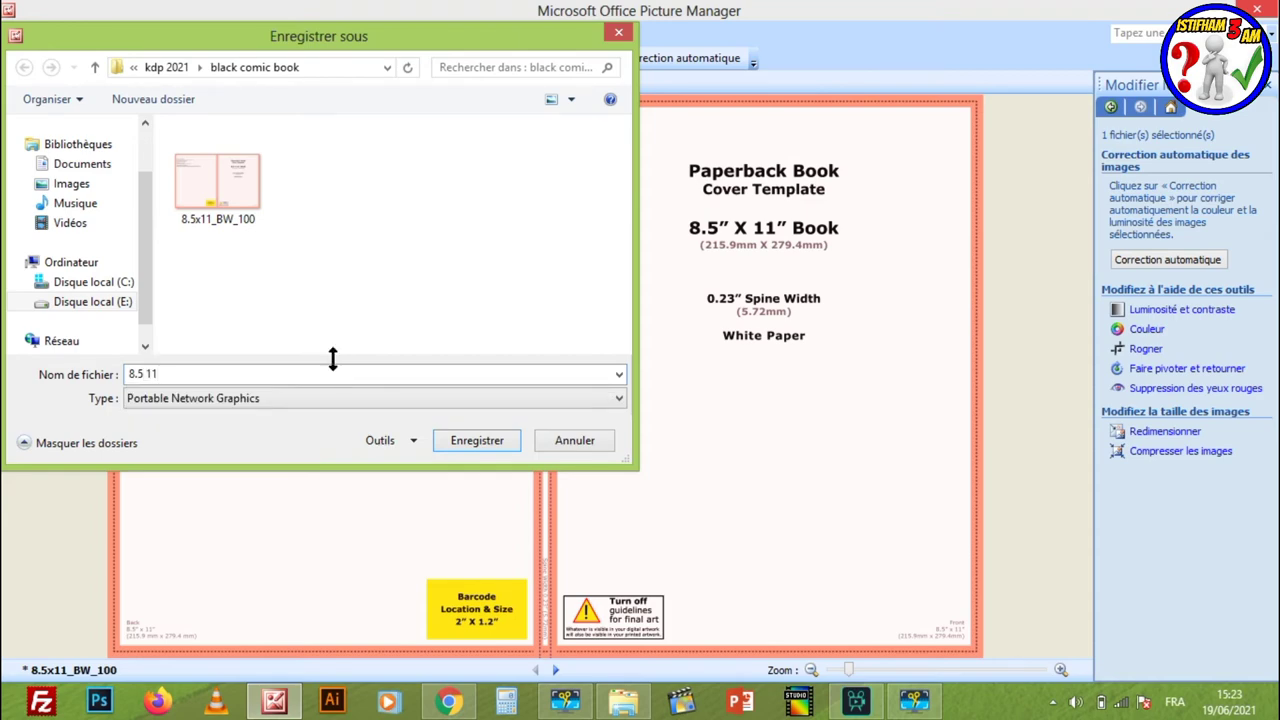
{"action": "left_click", "coordinate": [470, 442]}
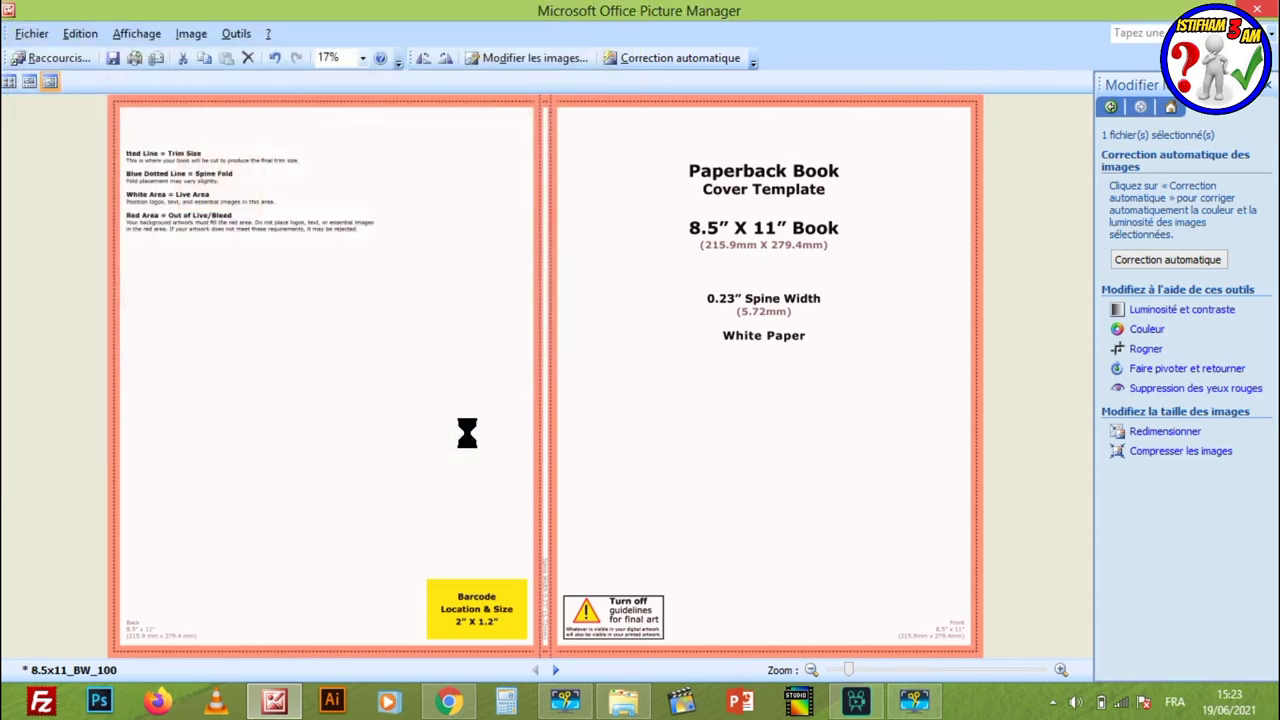
{"action": "left_click", "coordinate": [623, 701]}
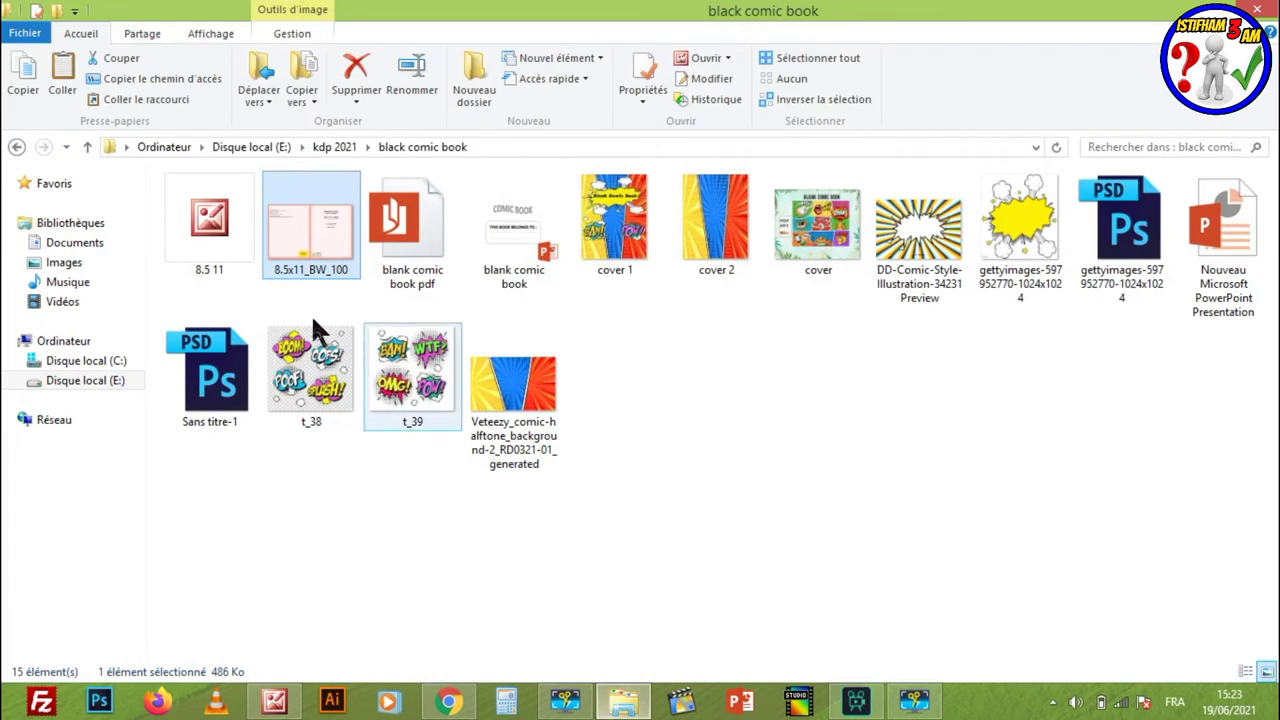
- Delete the original 8.5x11_BW_100 template, keep 8.5 11, and return to bookow in Chrome
{"action": "left_click", "coordinate": [211, 243]}
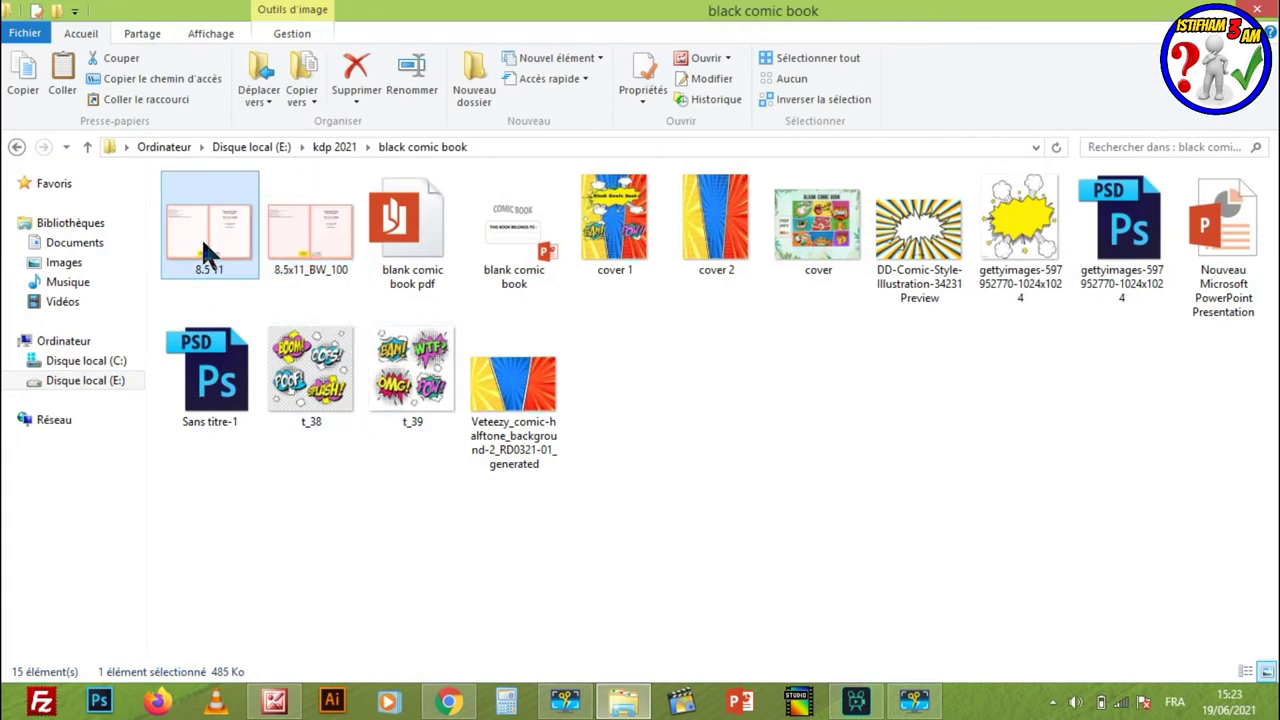
{"action": "mouse_move", "coordinate": [209, 228]}
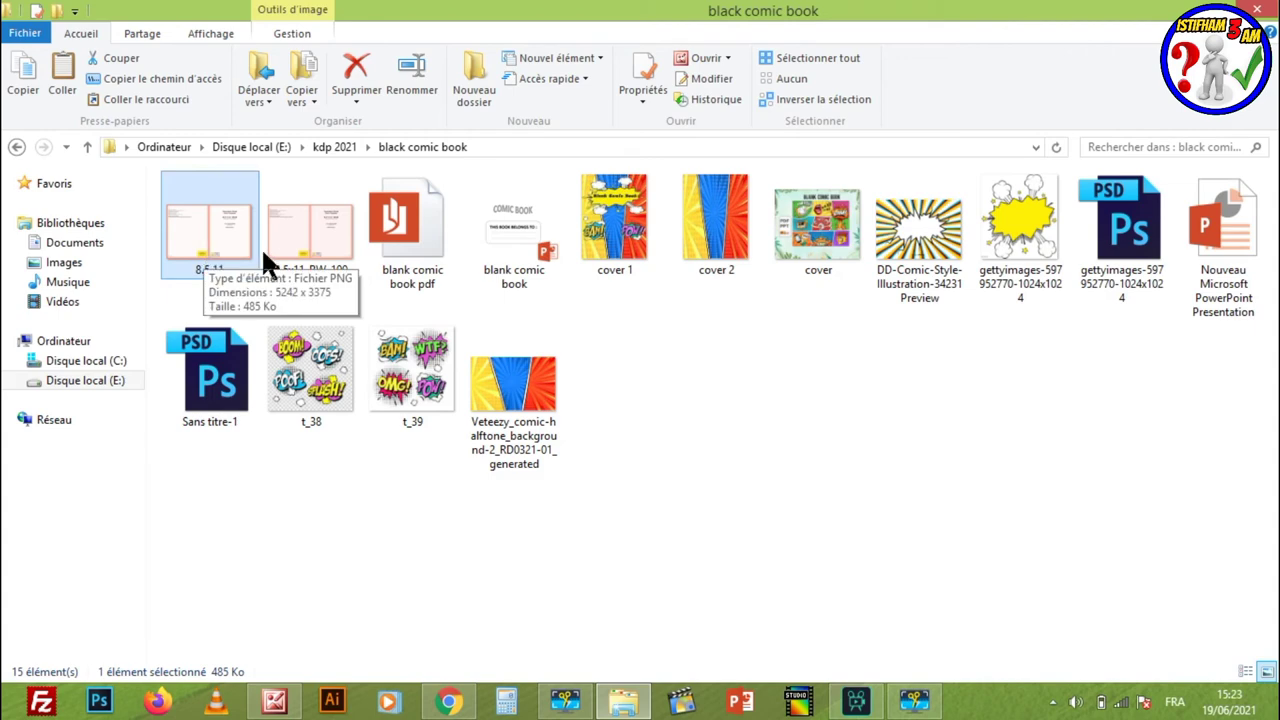
{"action": "left_click", "coordinate": [315, 237]}
{"action": "key", "text": "Delete"}
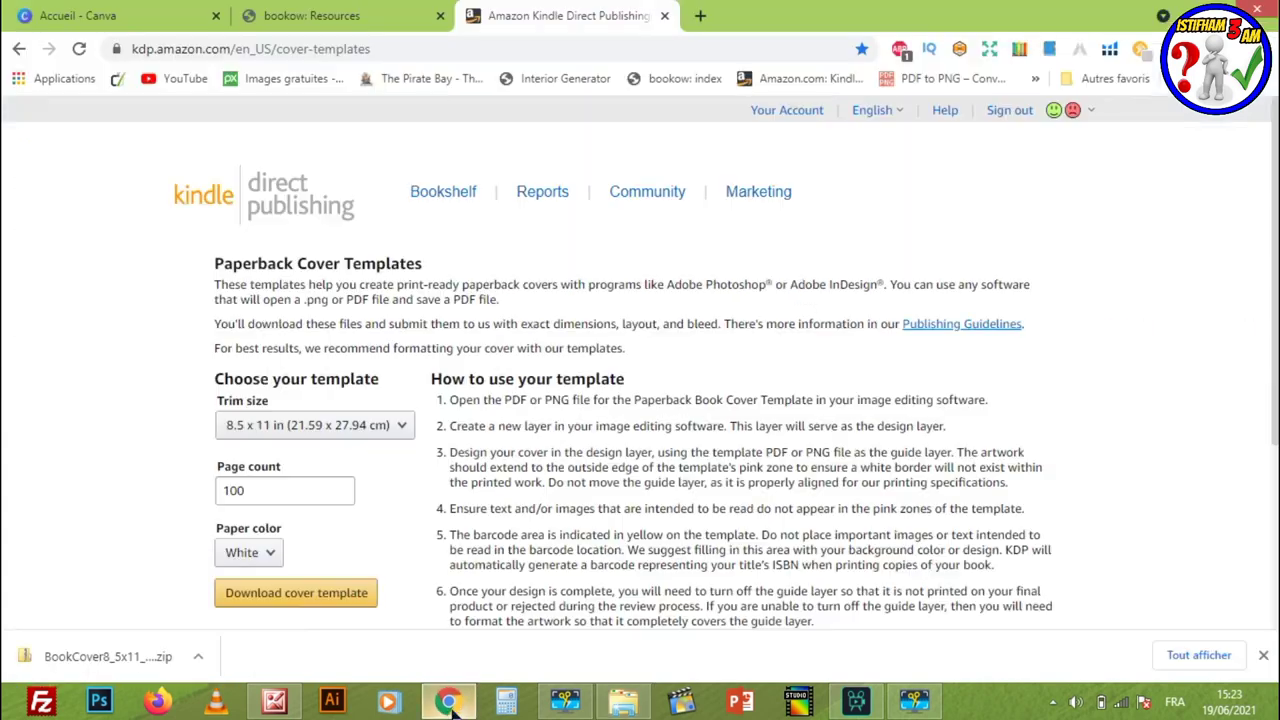
{"action": "left_click", "coordinate": [448, 701]}
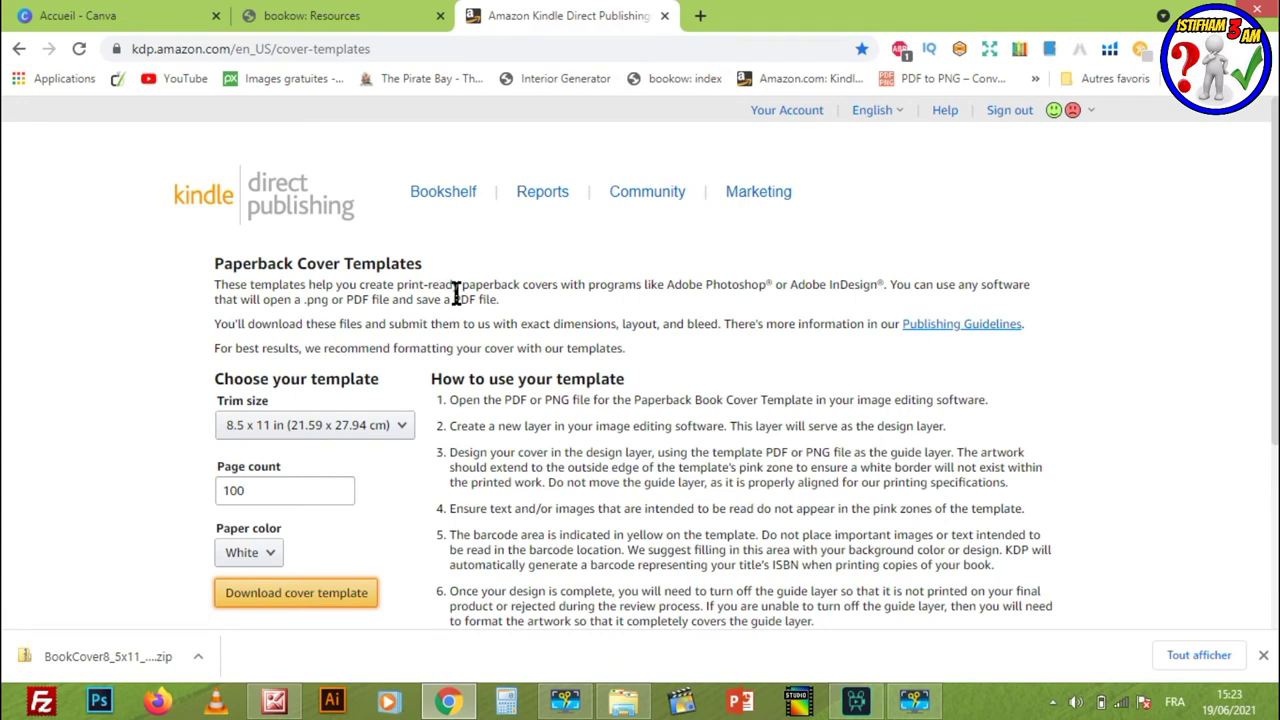
{"action": "left_click", "coordinate": [325, 20]}
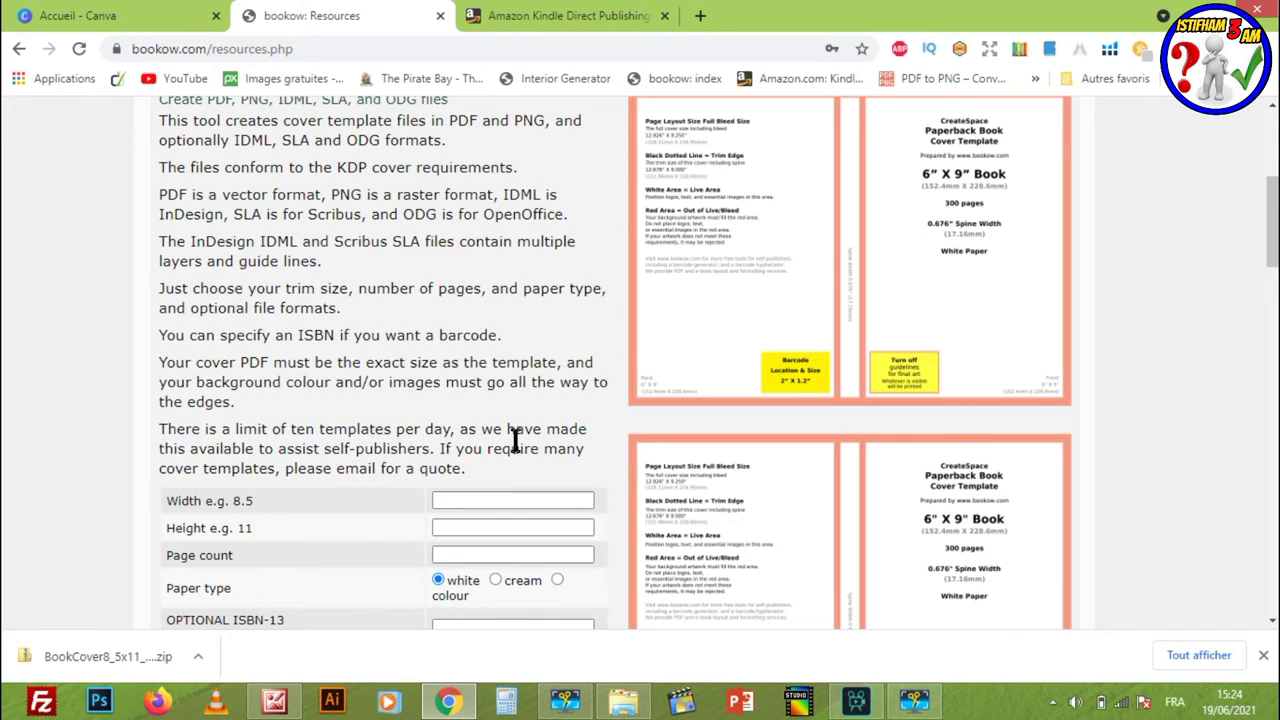
- Enter 8.5 × 11 in trim and 100 pages in bookow's calculator and calculate the cover size
{"action": "scroll", "coordinate": [515, 440], "scroll_direction": "down", "scroll_amount": 2}
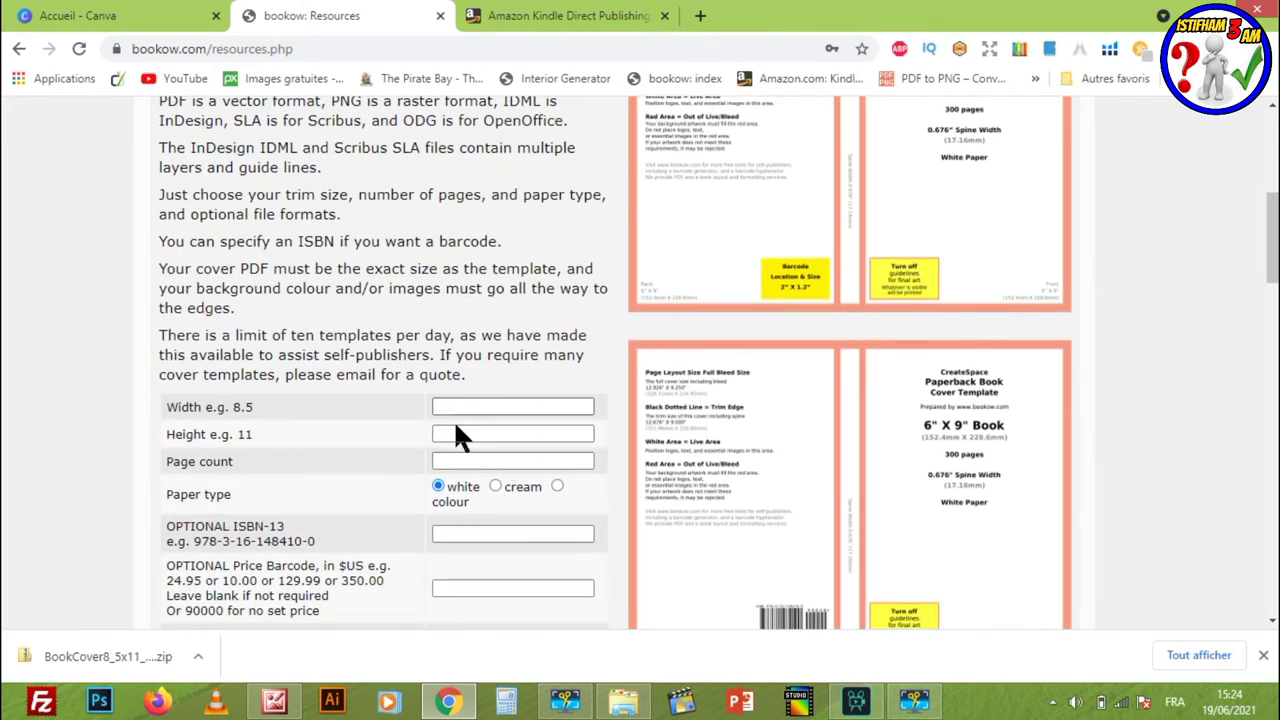
{"action": "scroll", "coordinate": [740, 260], "scroll_direction": "down", "scroll_amount": 2}
{"action": "scroll", "coordinate": [660, 286], "scroll_direction": "down", "scroll_amount": 5}
{"action": "scroll", "coordinate": [629, 286], "scroll_direction": "down", "scroll_amount": 5}
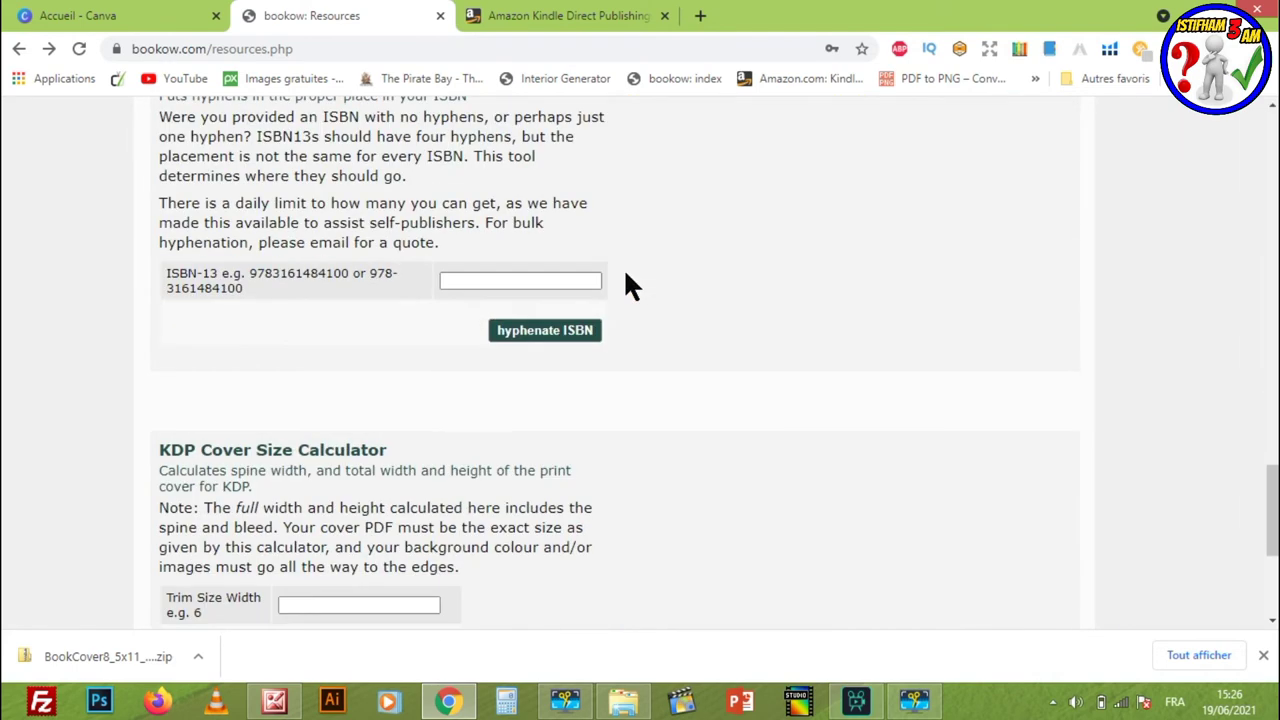
{"action": "scroll", "coordinate": [629, 286], "scroll_direction": "down", "scroll_amount": 5}
{"action": "scroll", "coordinate": [623, 267], "scroll_direction": "up", "scroll_amount": 1}
{"action": "left_click", "coordinate": [314, 366]}
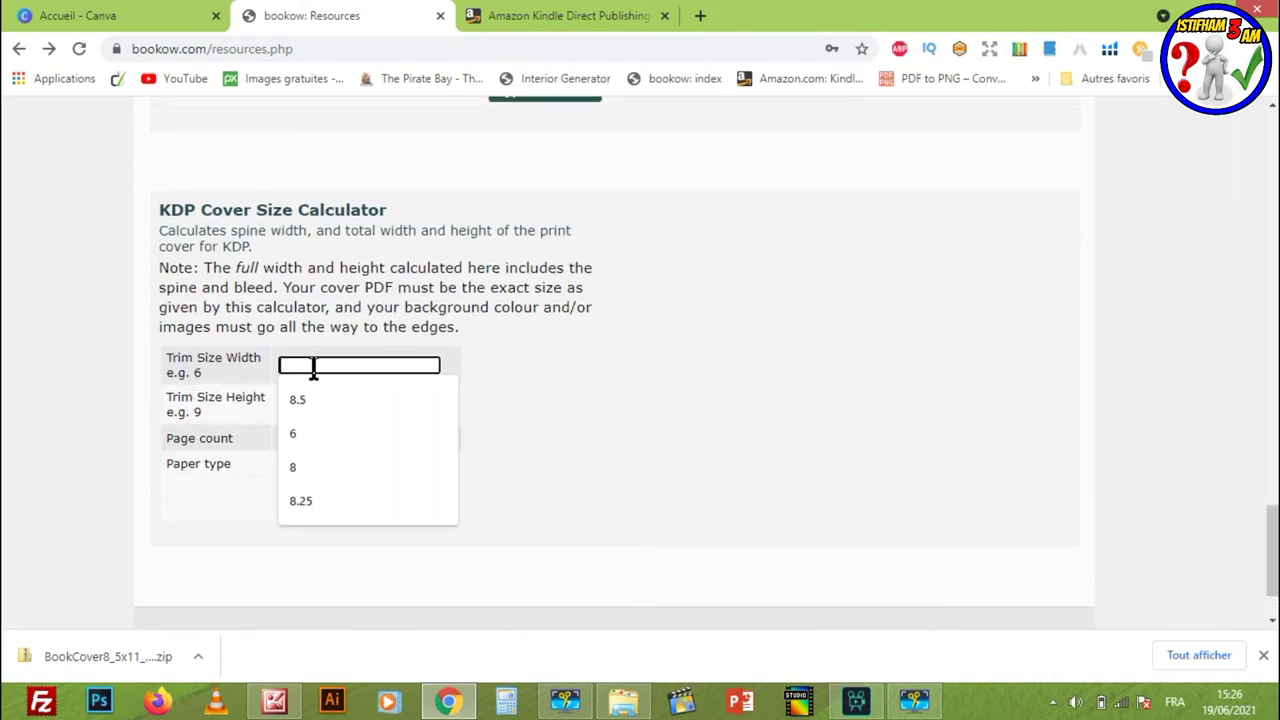
{"action": "left_click", "coordinate": [331, 400]}
{"action": "left_click", "coordinate": [331, 404]}
{"action": "left_click", "coordinate": [331, 443]}
{"action": "left_click", "coordinate": [290, 438]}
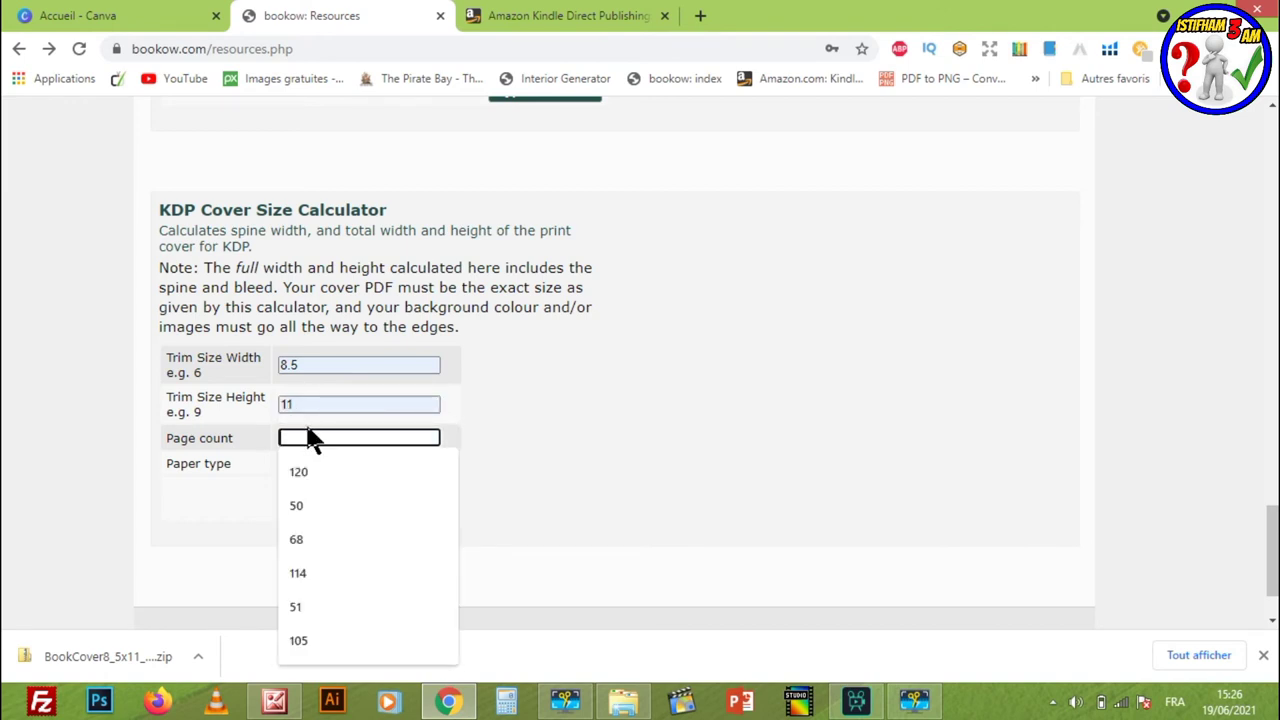
{"action": "type", "text": "100"}
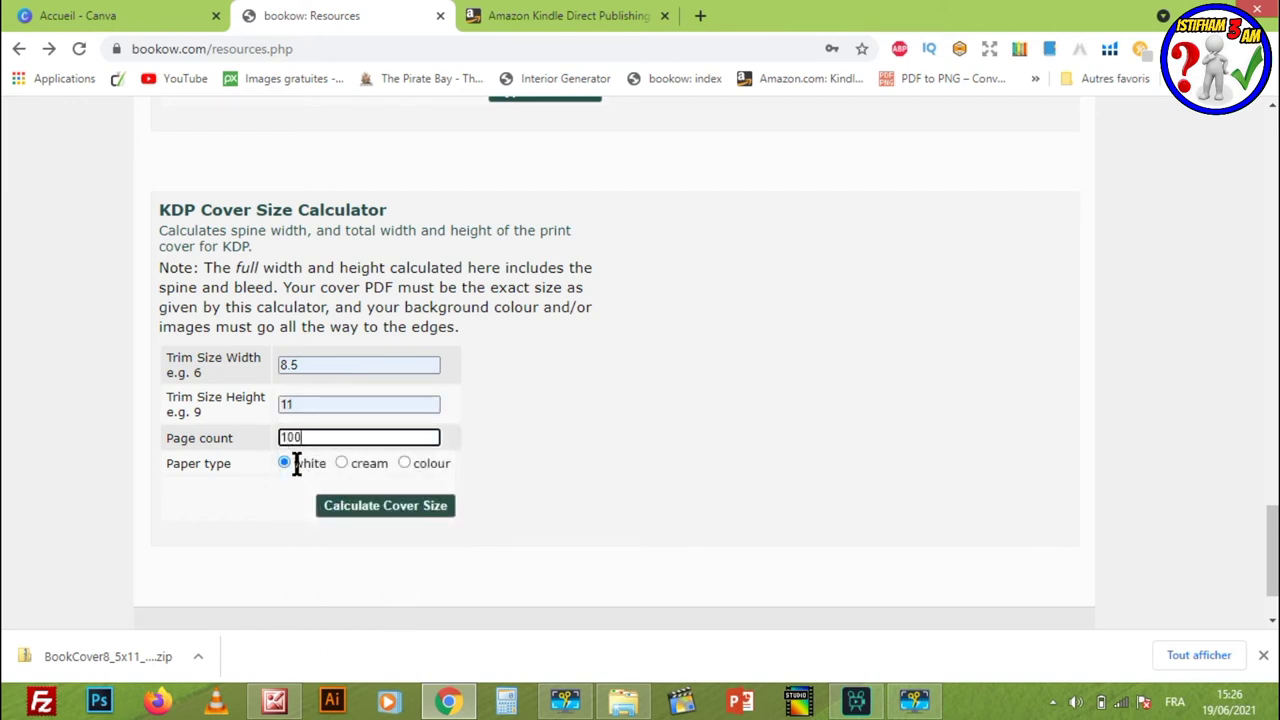
{"action": "left_click", "coordinate": [352, 505]}
- Read the results: 0.2252" spine and a 17.4752 × 11.25 in full cover
{"action": "scroll", "coordinate": [345, 500], "scroll_direction": "down", "scroll_amount": 1}
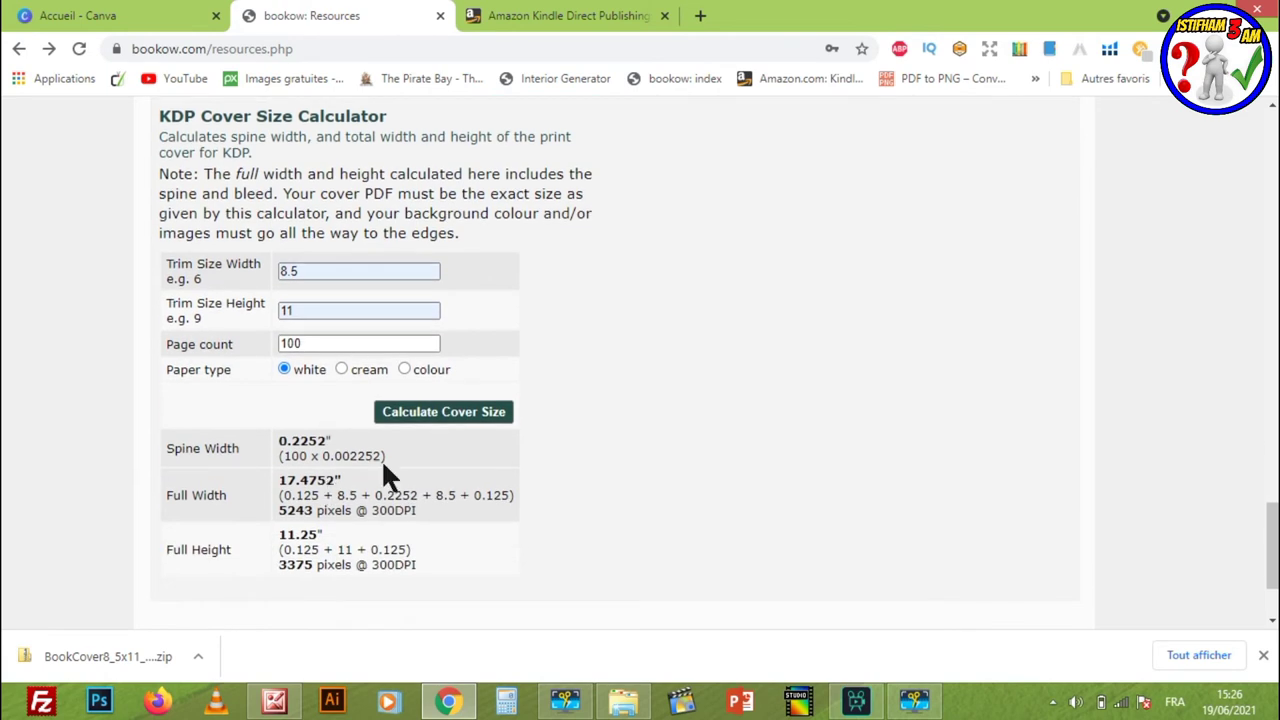
{"action": "scroll", "coordinate": [331, 493], "scroll_direction": "down", "scroll_amount": 1}
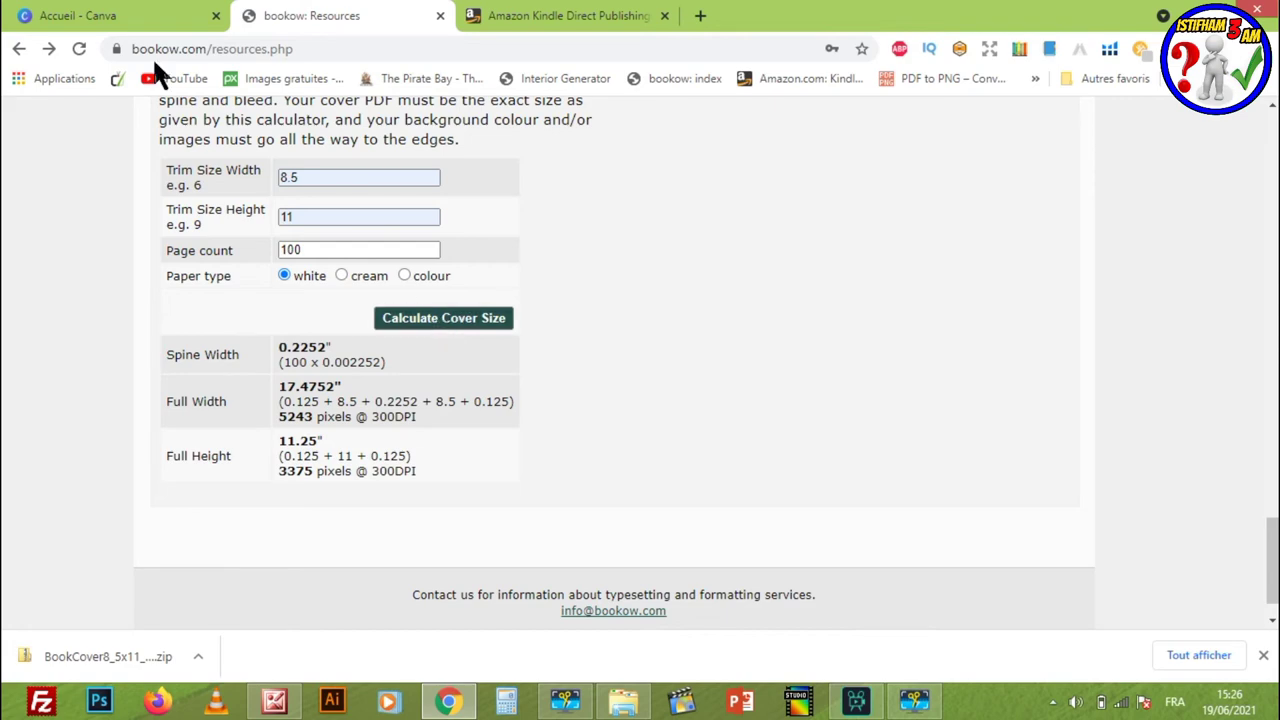
{"action": "left_click", "coordinate": [100, 18]}
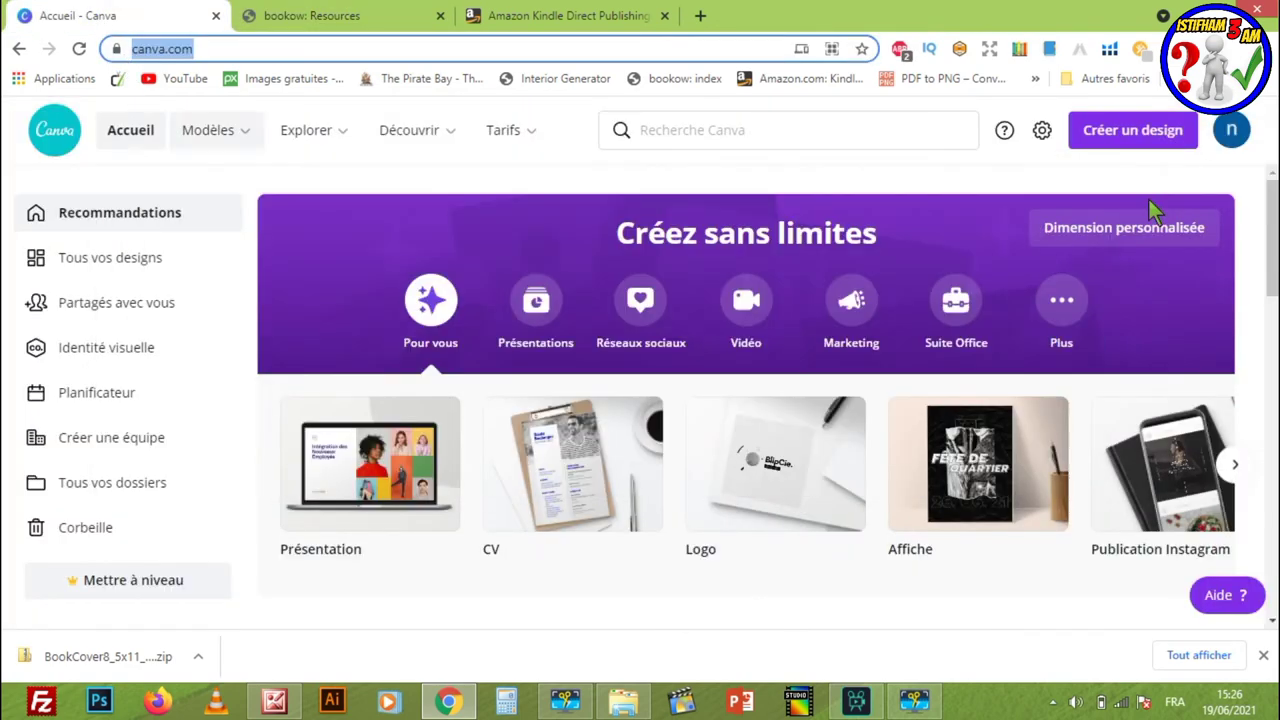
- Start a custom-size Canva design with the units set to inches
{"action": "left_click", "coordinate": [1140, 138]}
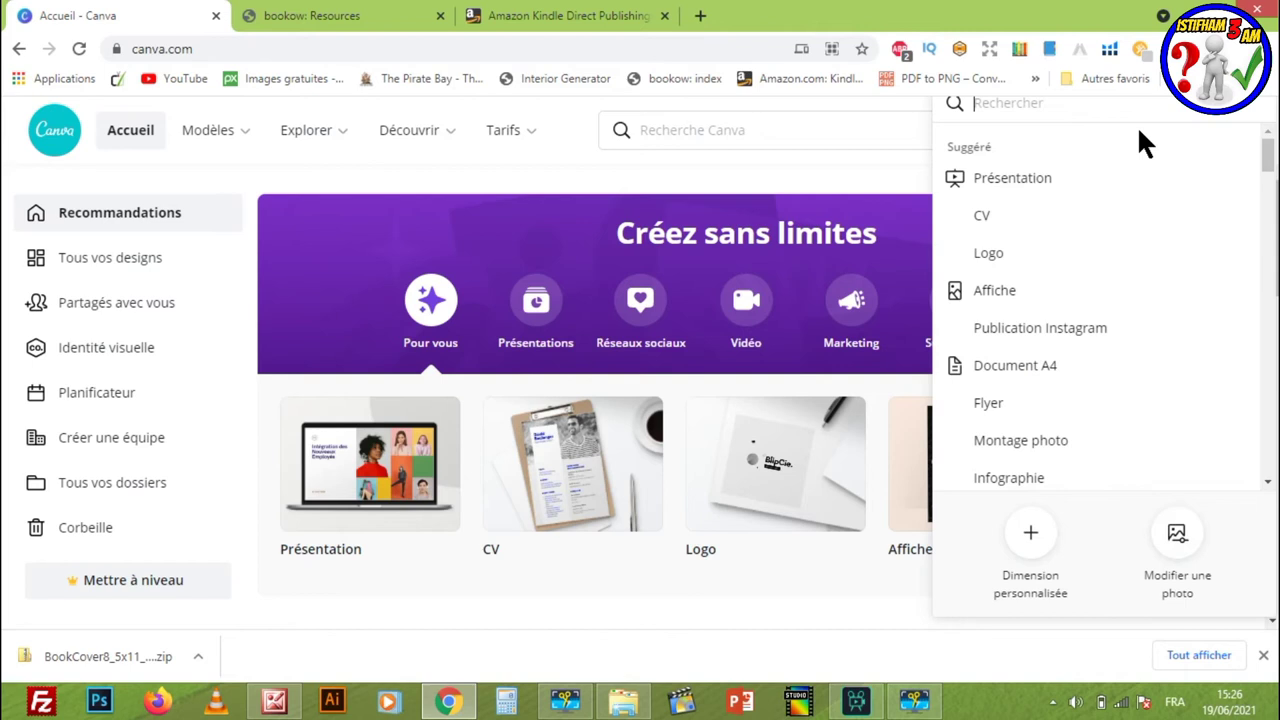
{"action": "left_click", "coordinate": [1038, 558]}
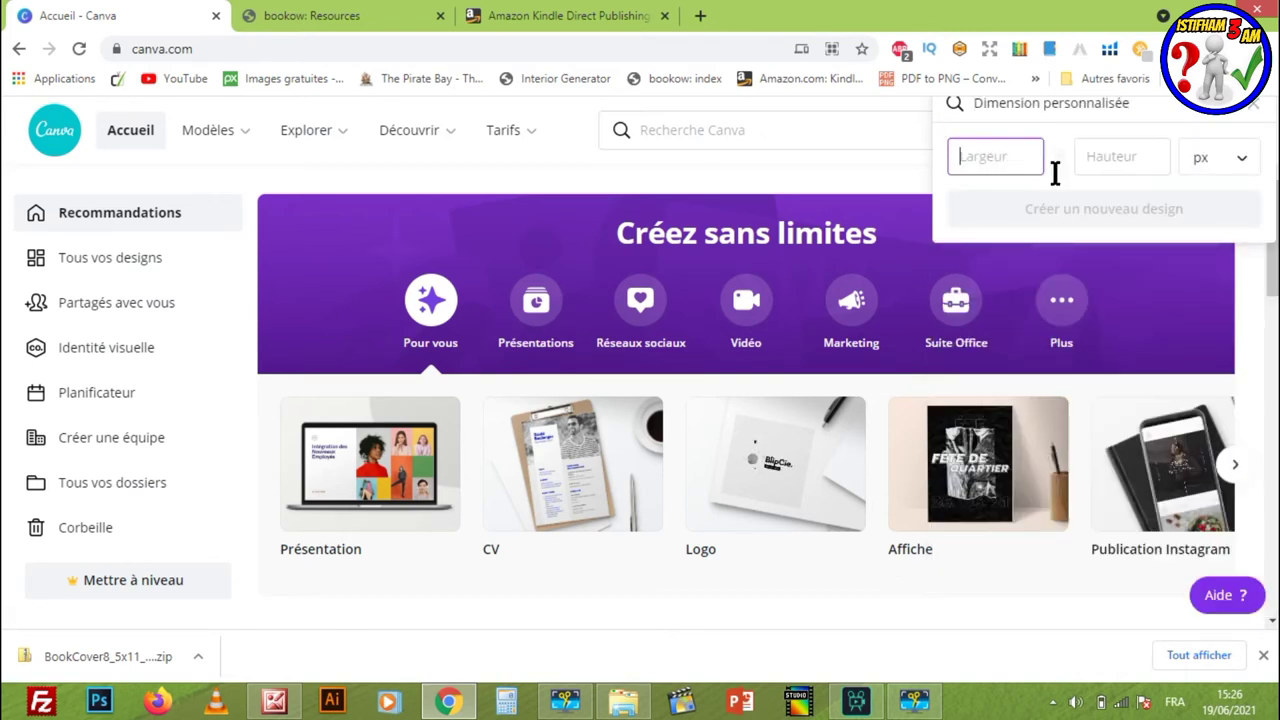
{"action": "left_click", "coordinate": [1245, 160]}
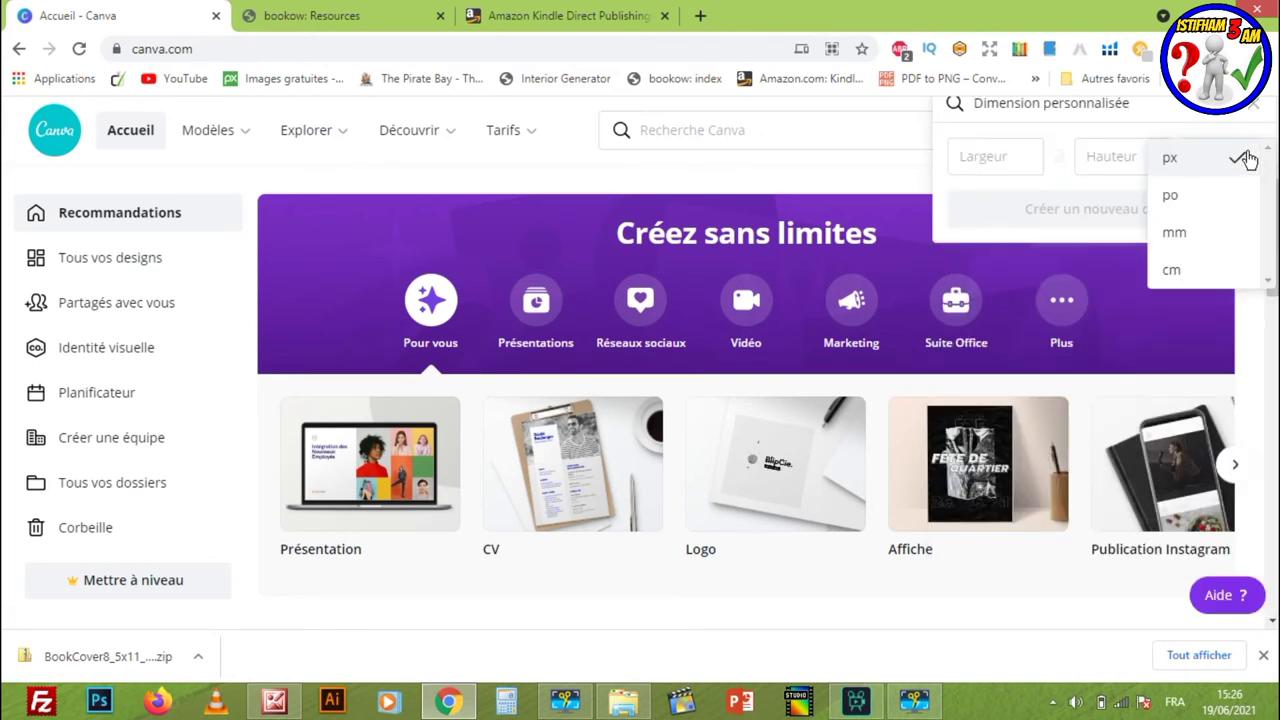
{"action": "left_click", "coordinate": [1200, 196]}
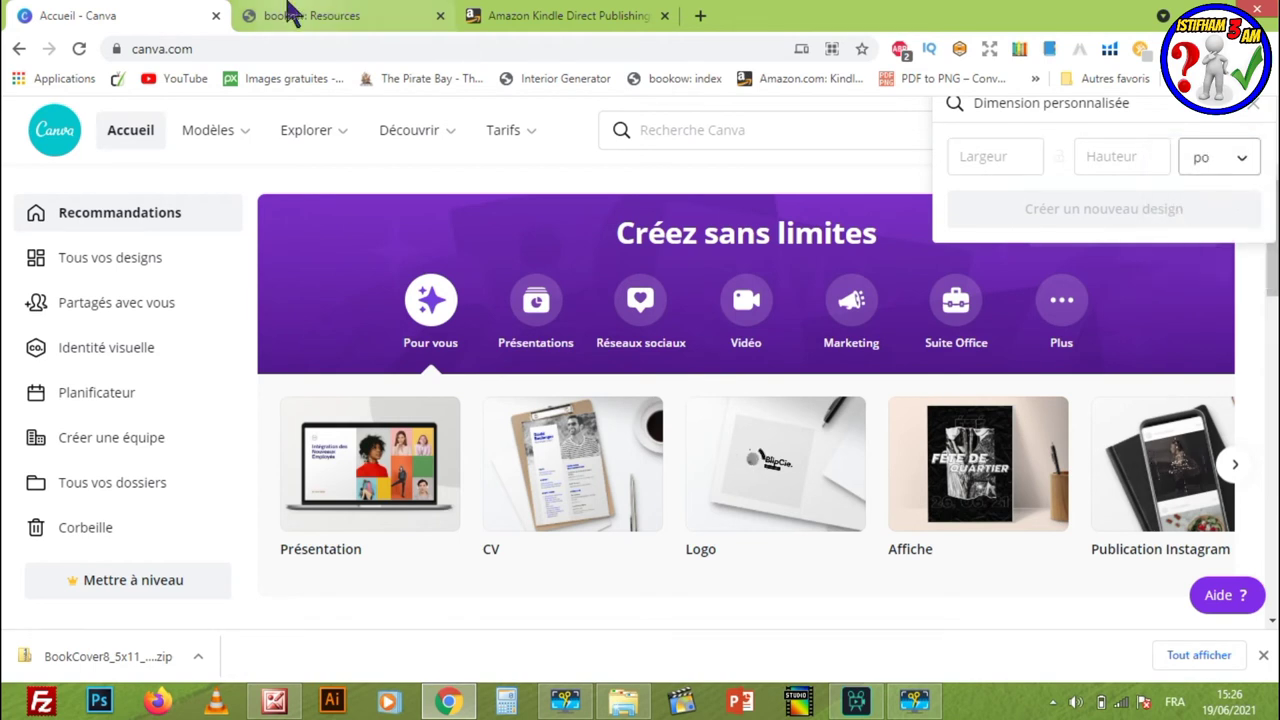
- Copy bookow's 17.4752 full width into the design width
{"action": "left_click", "coordinate": [296, 16]}
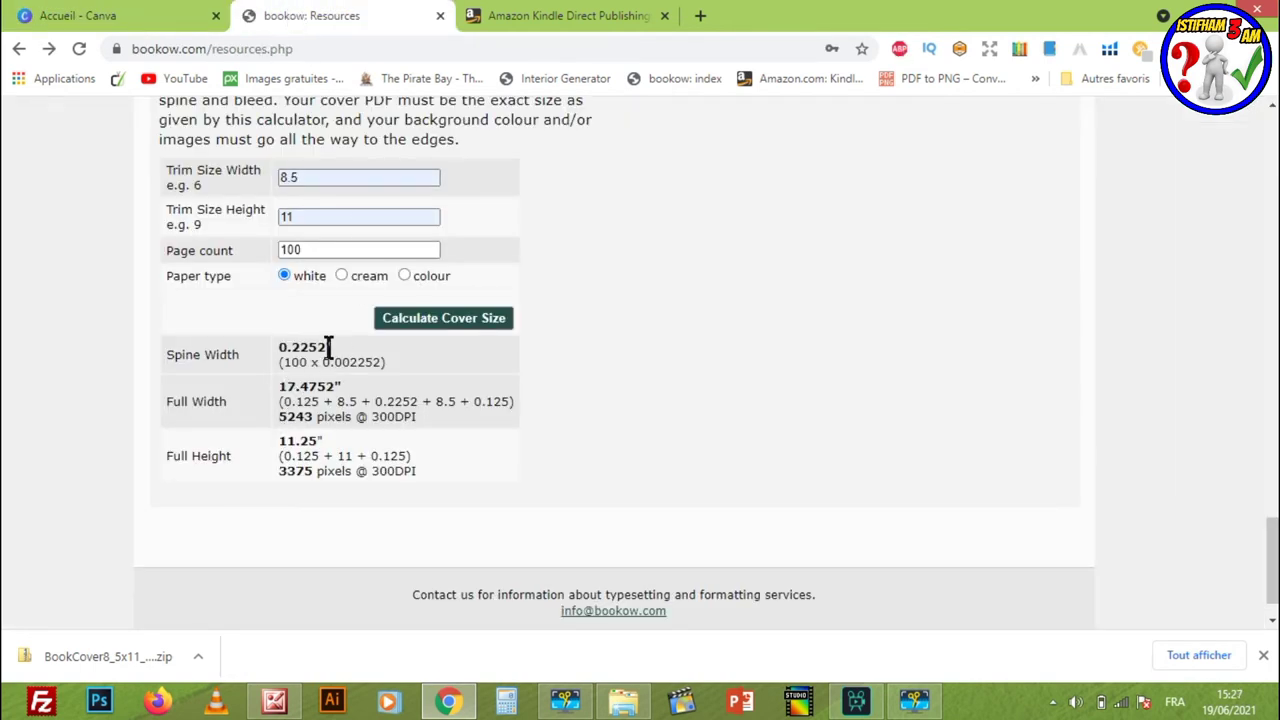
{"action": "left_click_drag", "start_coordinate": [336, 387], "coordinate": [279, 389]}
{"action": "left_click", "coordinate": [180, 22]}
{"action": "left_click", "coordinate": [998, 156]}
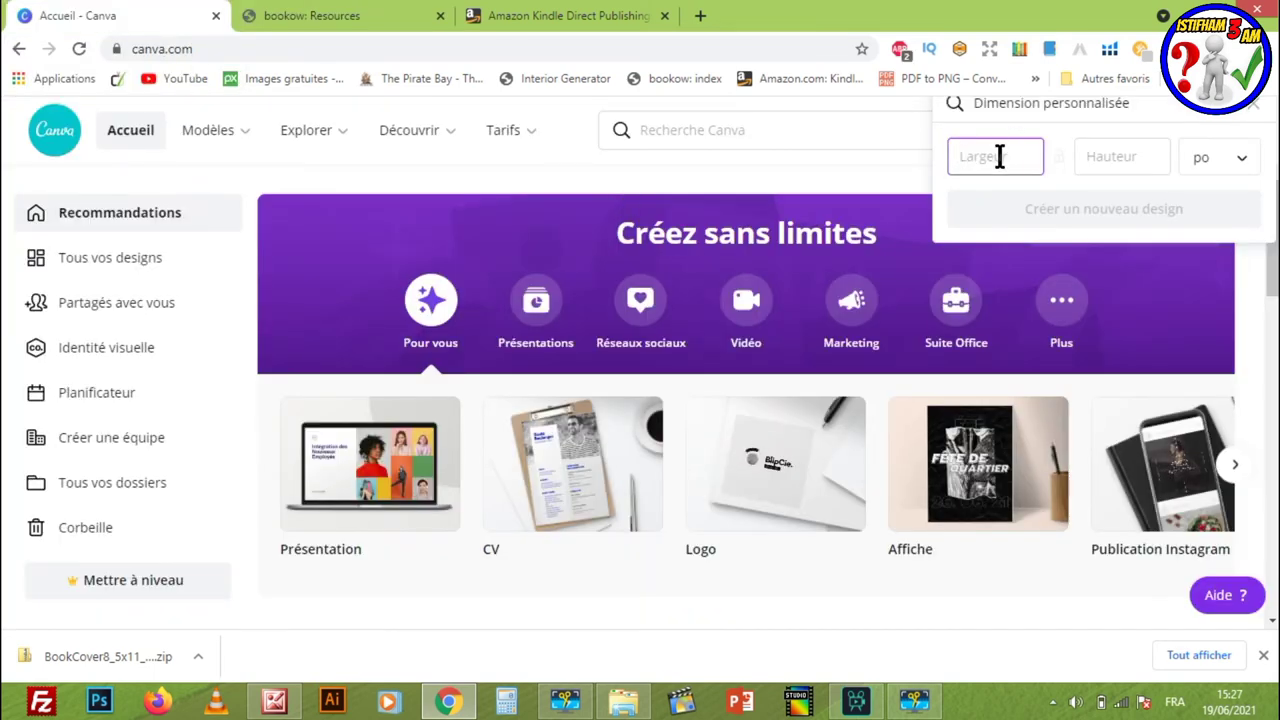
{"action": "type", "text": "17,475"}
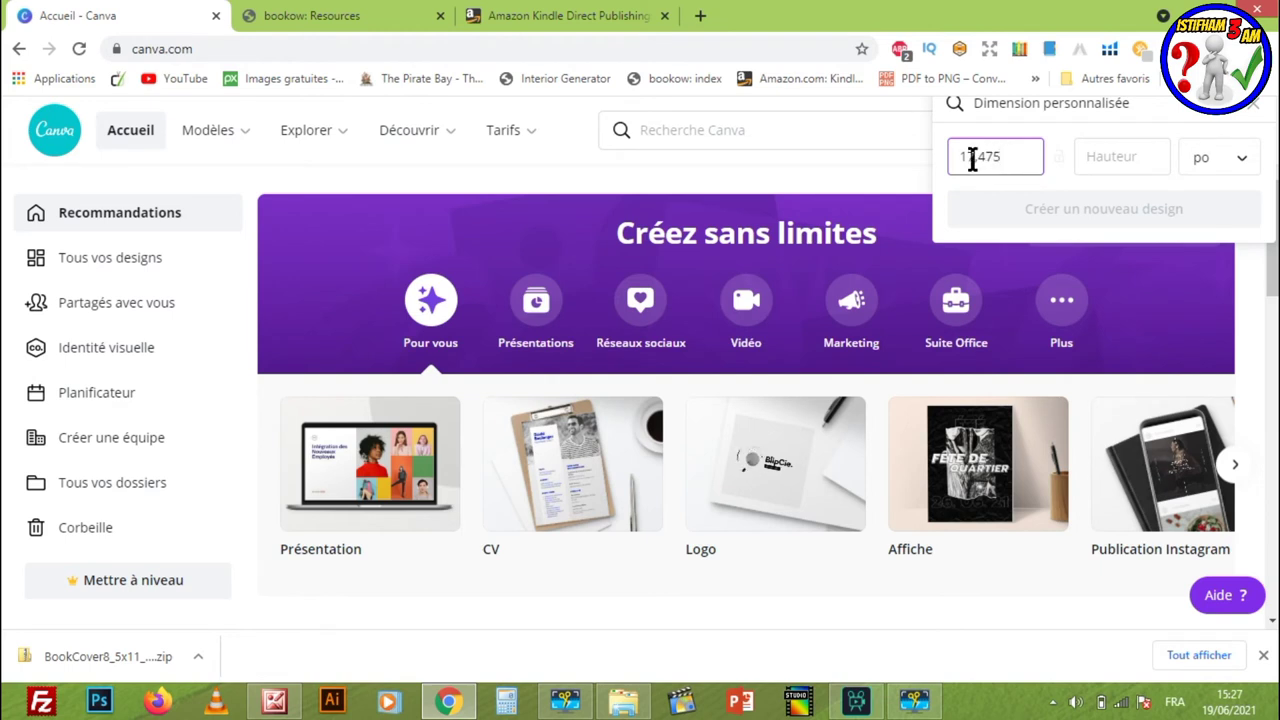
{"action": "left_click", "coordinate": [971, 160]}
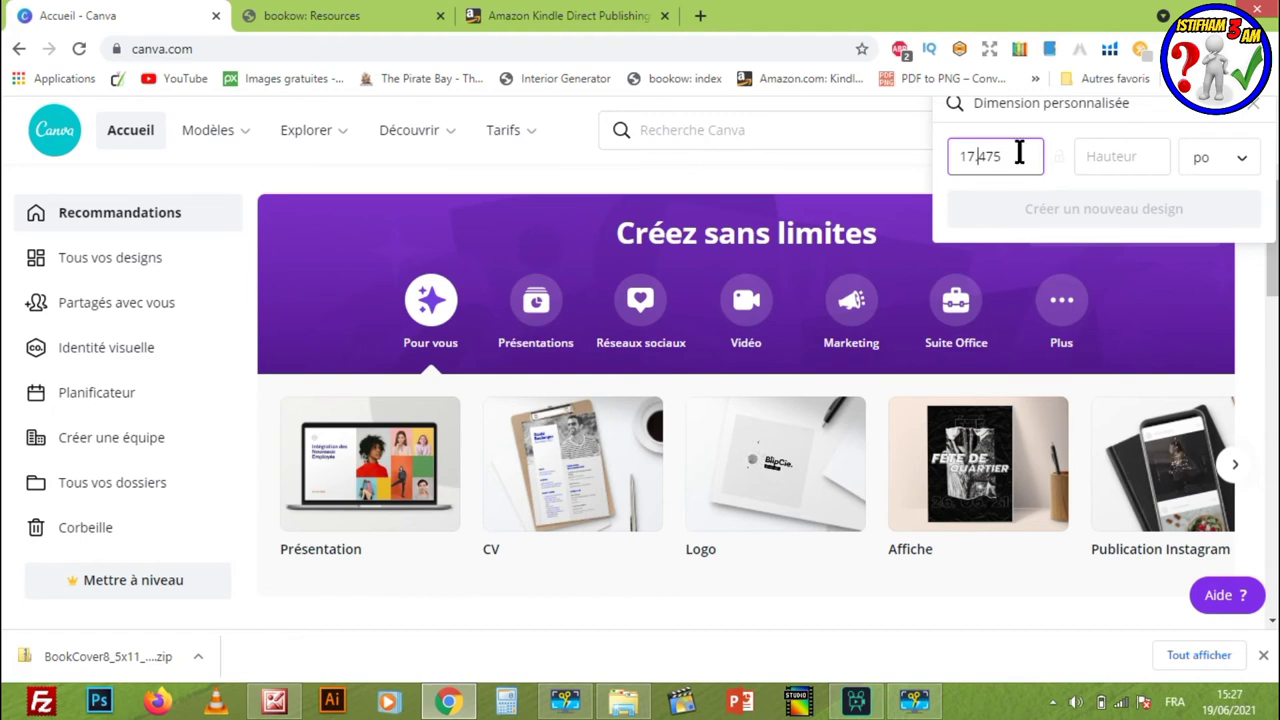
- Copy the 11.25 full height into the design height and create the 17.475 × 11.25 in design
{"action": "left_click", "coordinate": [283, 17]}
{"action": "left_click_drag", "start_coordinate": [318, 440], "coordinate": [270, 451]}
{"action": "key", "text": "ctrl+c"}
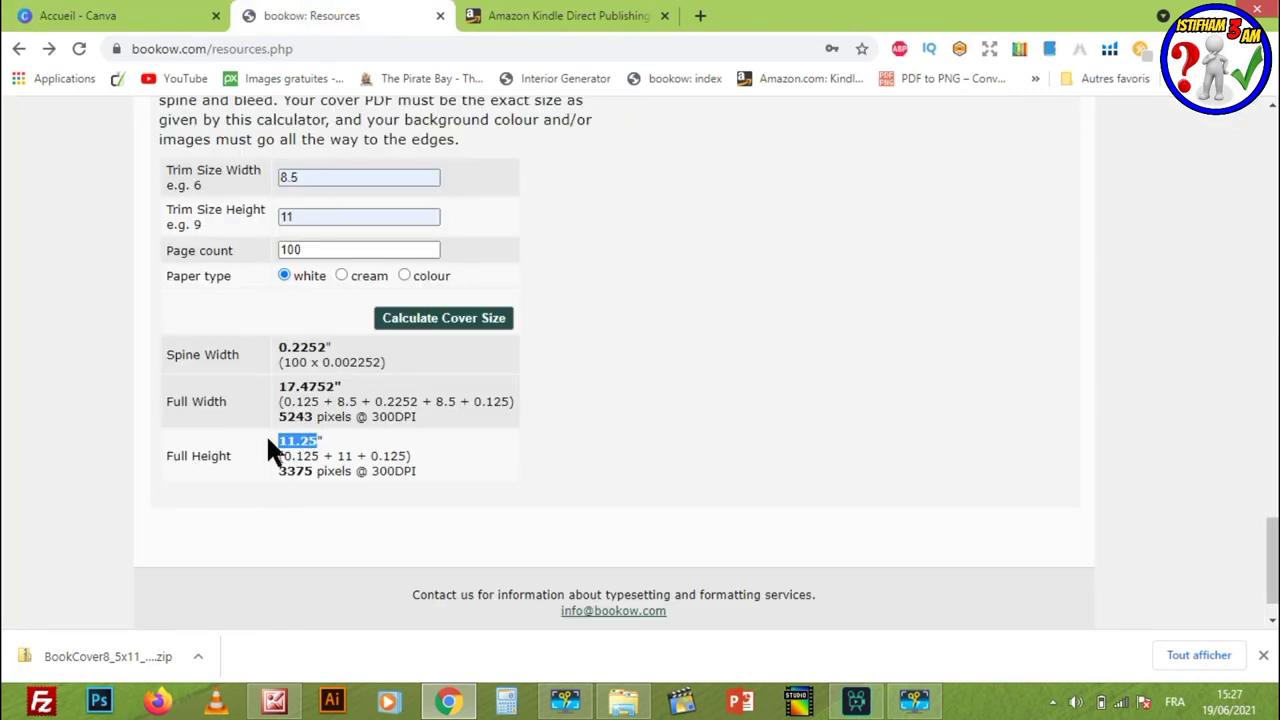
{"action": "left_click", "coordinate": [80, 15]}
{"action": "left_click", "coordinate": [1094, 150]}
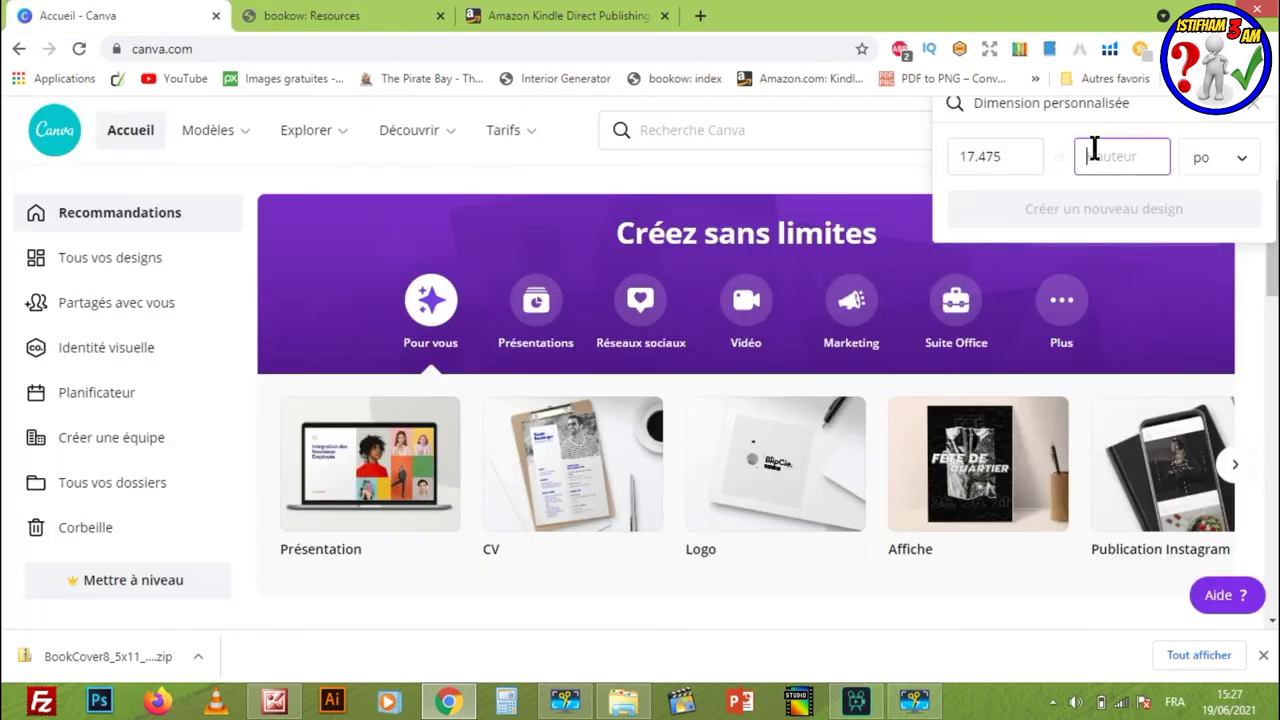
{"action": "key", "text": "ctrl+v"}
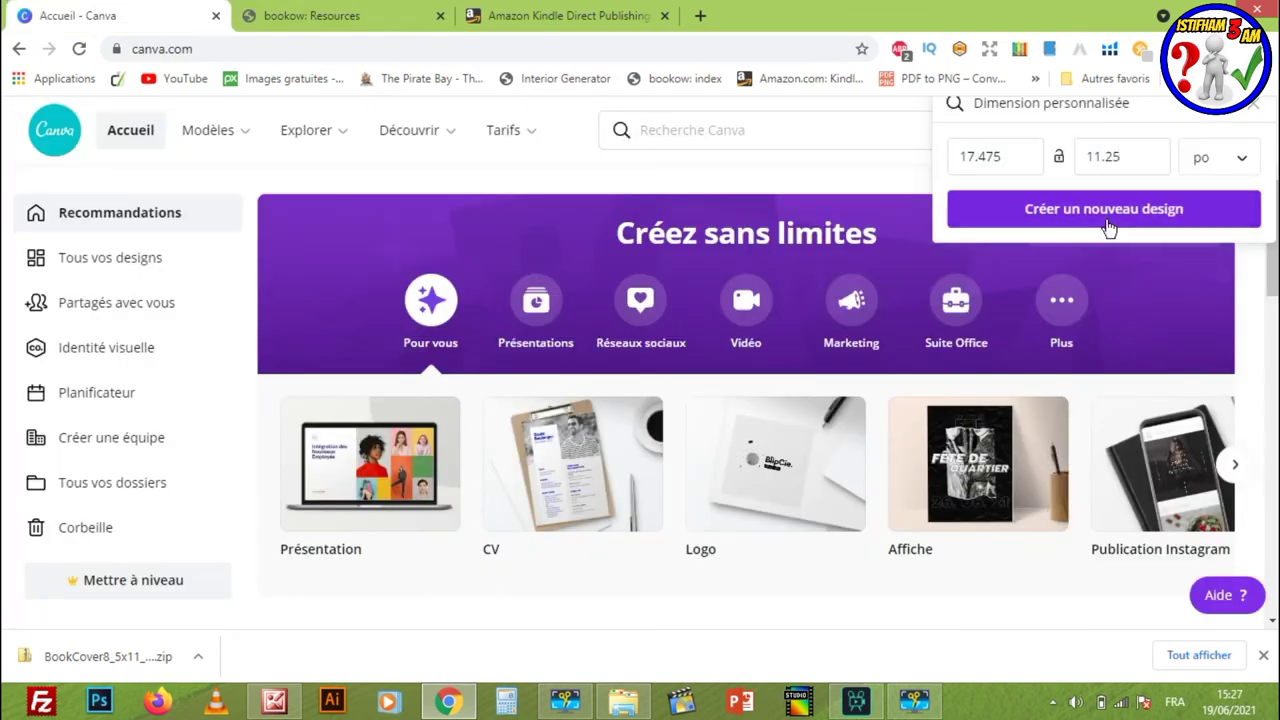
{"action": "left_click", "coordinate": [1106, 218]}
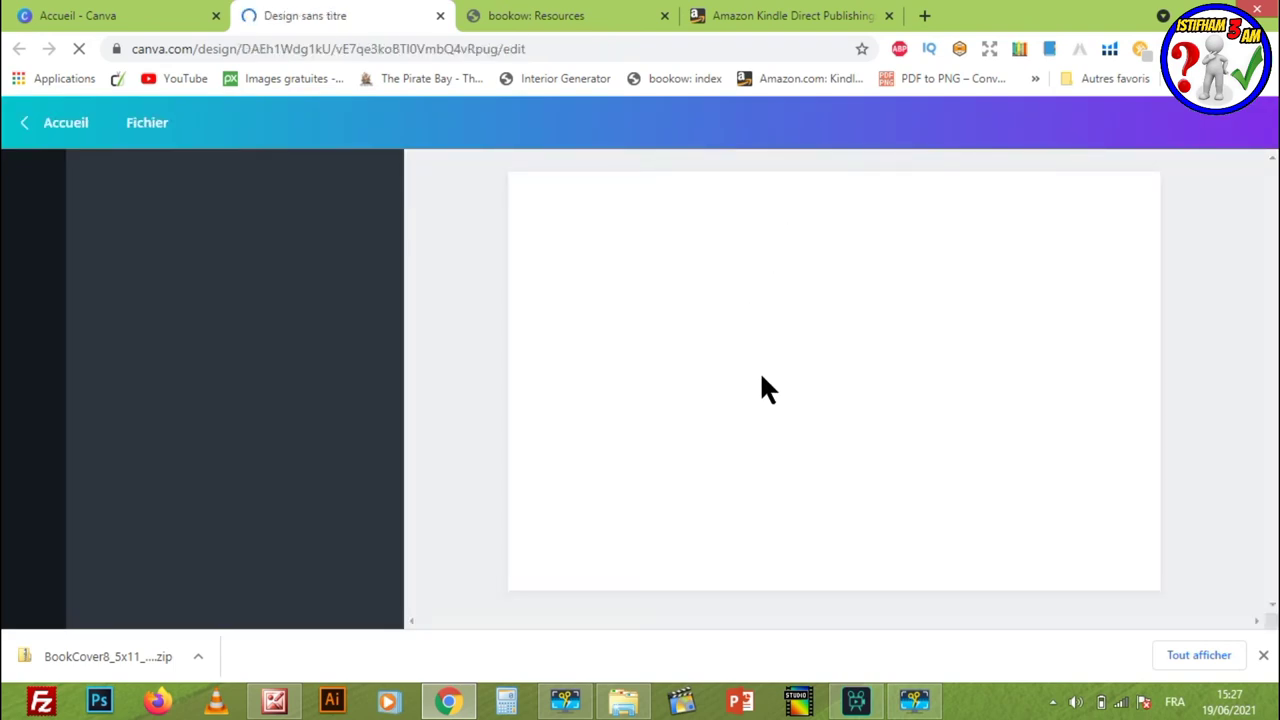
- Place the 8.5 11 template image on the new page and lower its transparency
{"action": "left_click_drag", "start_coordinate": [762, 390], "coordinate": [794, 314]}
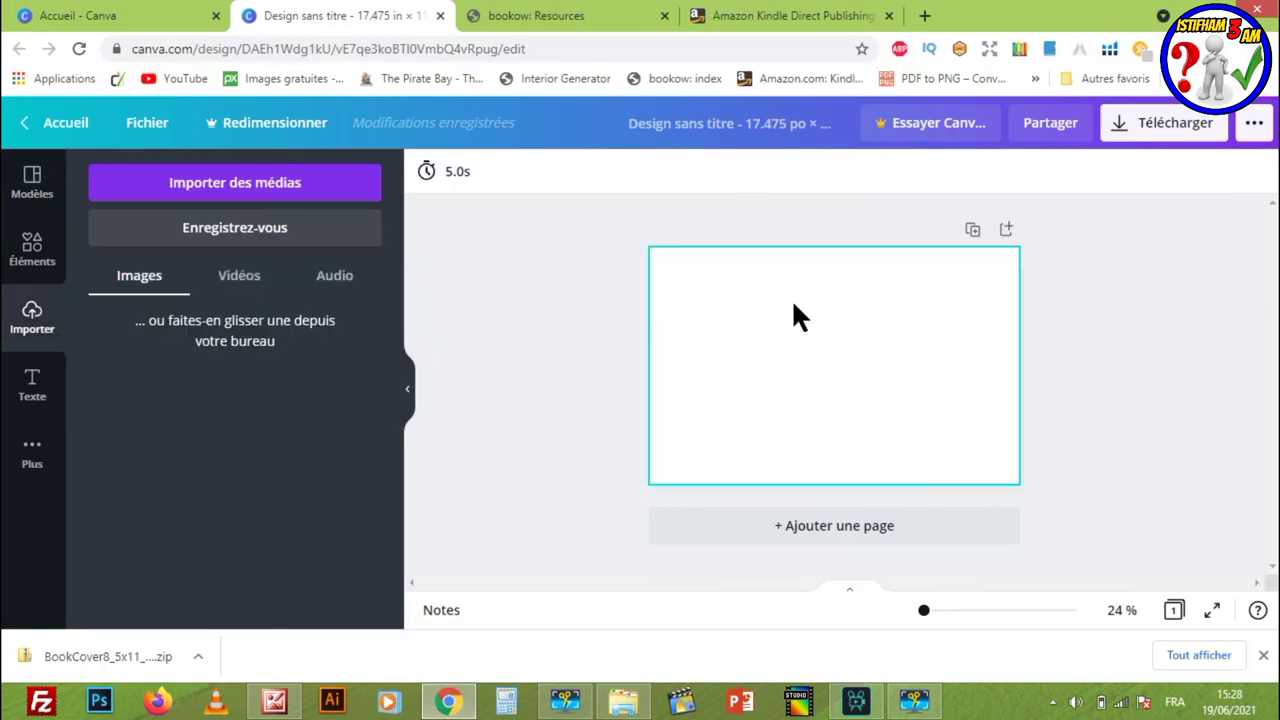
{"action": "left_click_drag", "start_coordinate": [924, 610], "coordinate": [920, 614]}
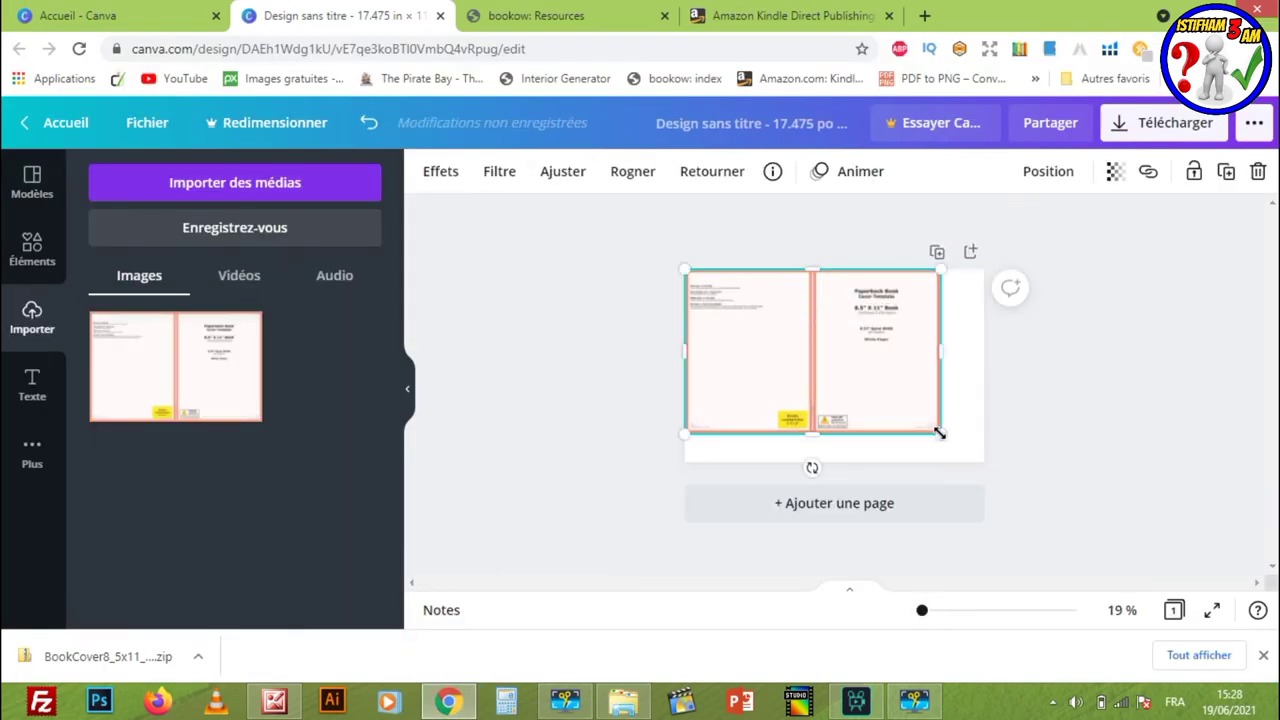
{"action": "left_click", "coordinate": [1114, 171]}
{"action": "left_click_drag", "start_coordinate": [1009, 226], "coordinate": [985, 226]}
{"action": "left_click", "coordinate": [410, 420]}
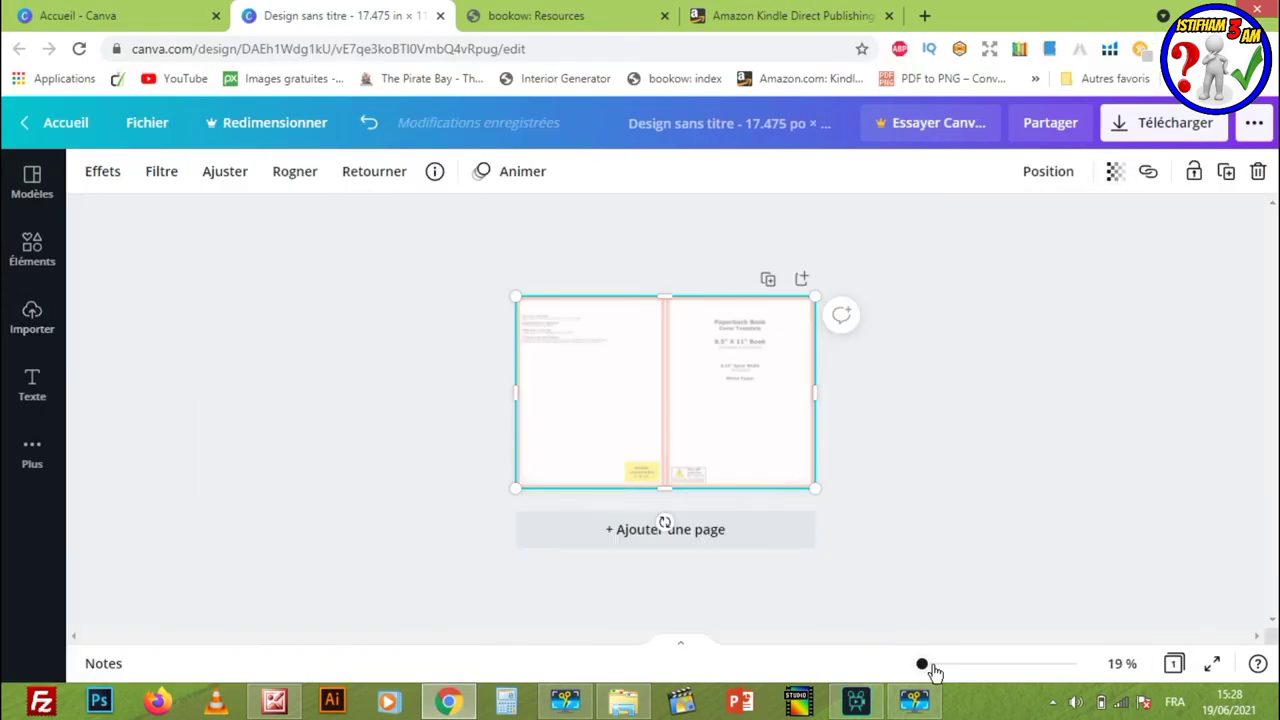
- Shrink the faded template into the page's lower-right area
{"action": "left_click_drag", "start_coordinate": [922, 665], "coordinate": [926, 665]}
{"action": "left_click", "coordinate": [623, 700]}
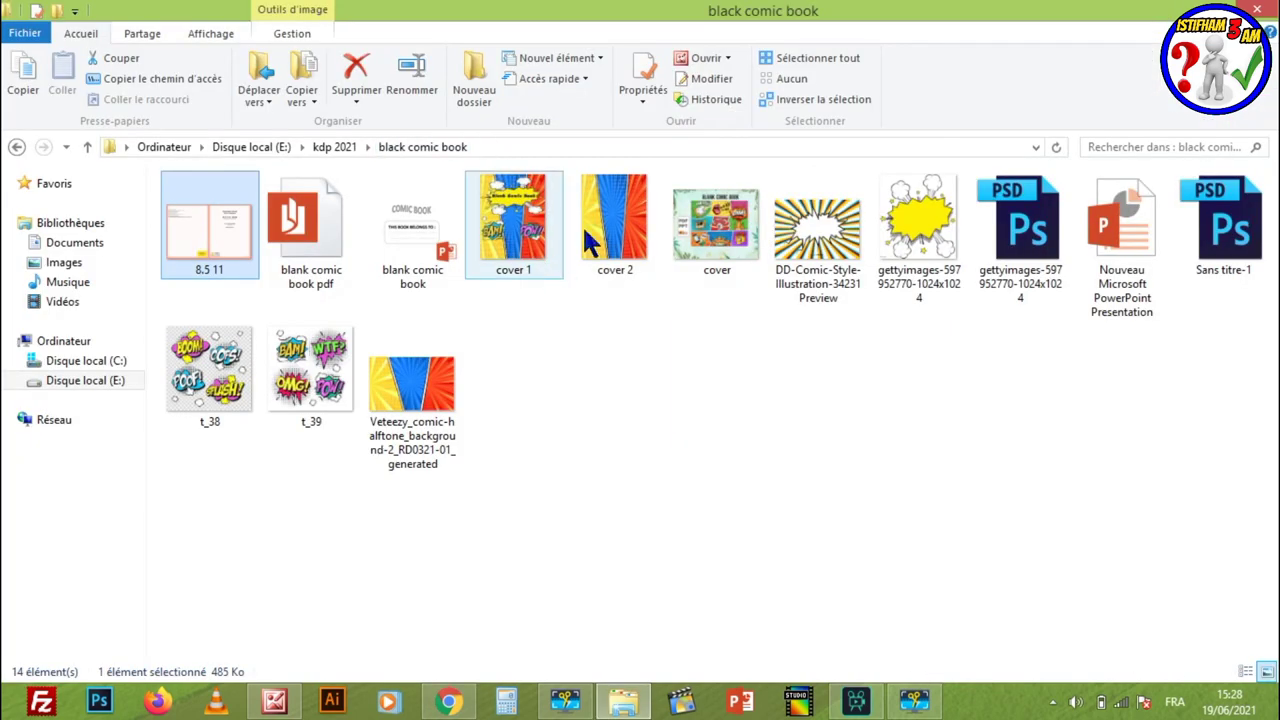
{"action": "left_click", "coordinate": [572, 186]}
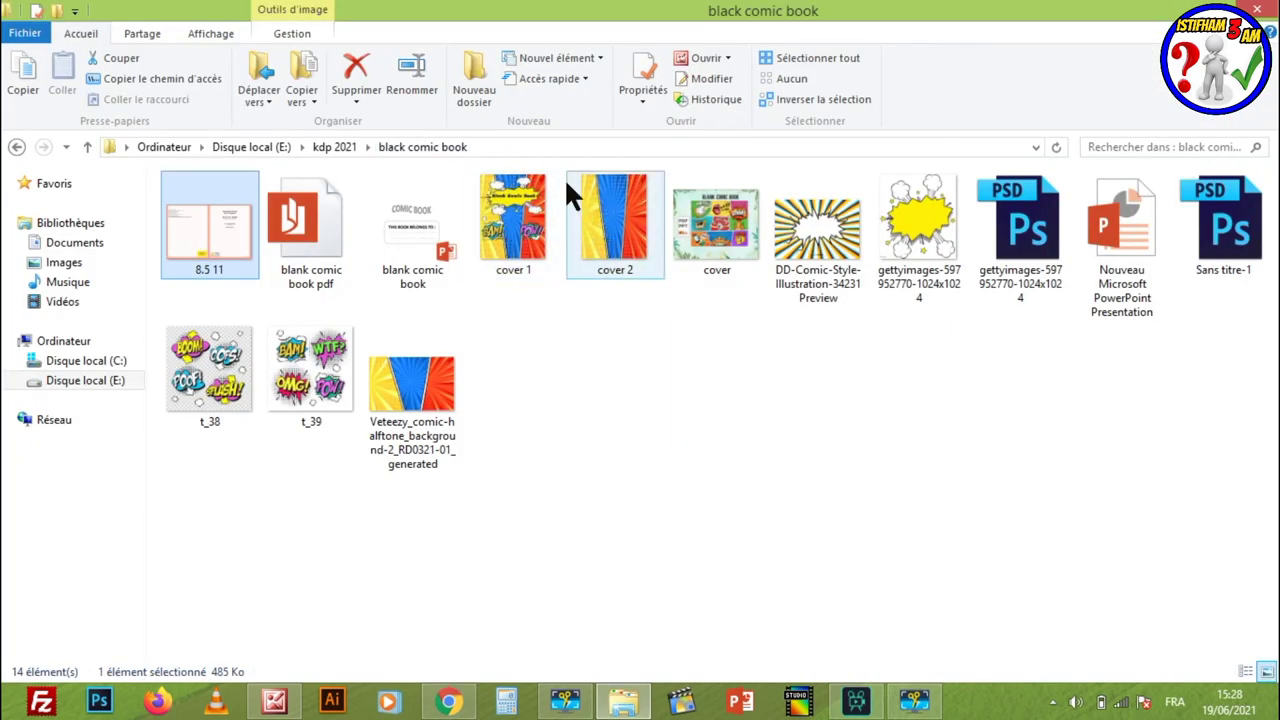
{"action": "left_click", "coordinate": [628, 705]}
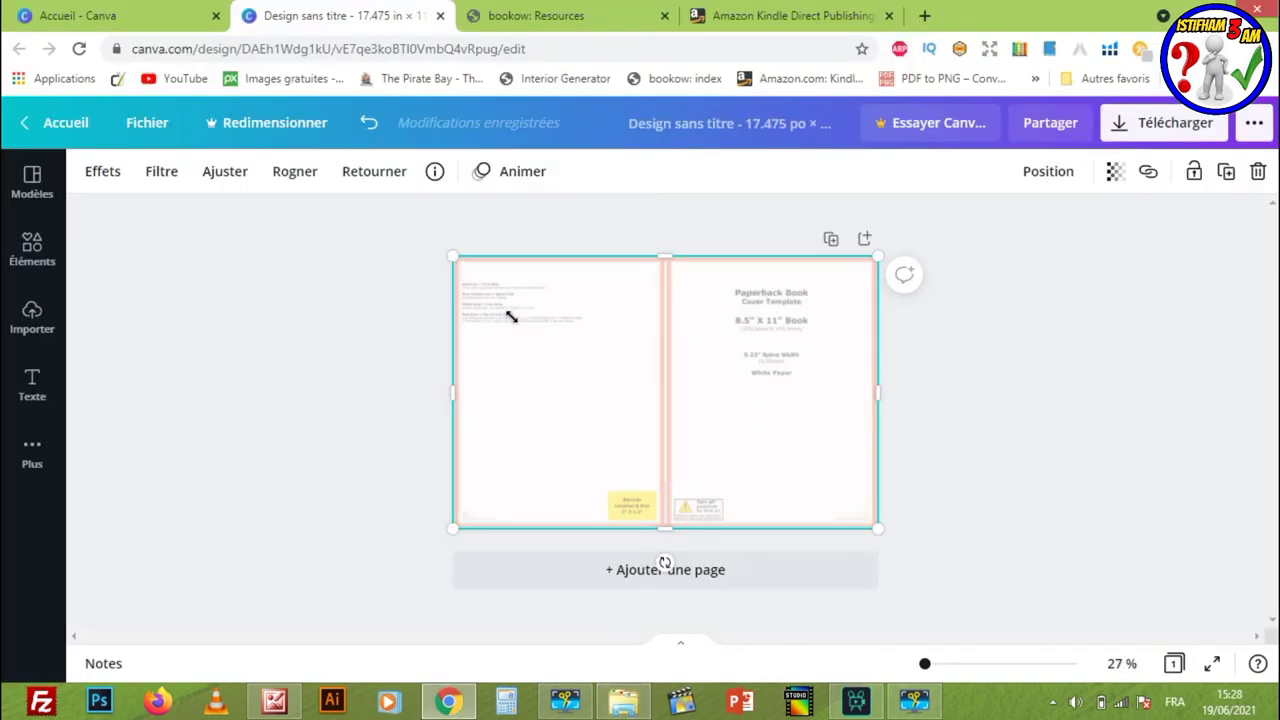
{"action": "left_click_drag", "start_coordinate": [491, 300], "coordinate": [555, 335]}
{"action": "left_click", "coordinate": [475, 295]}
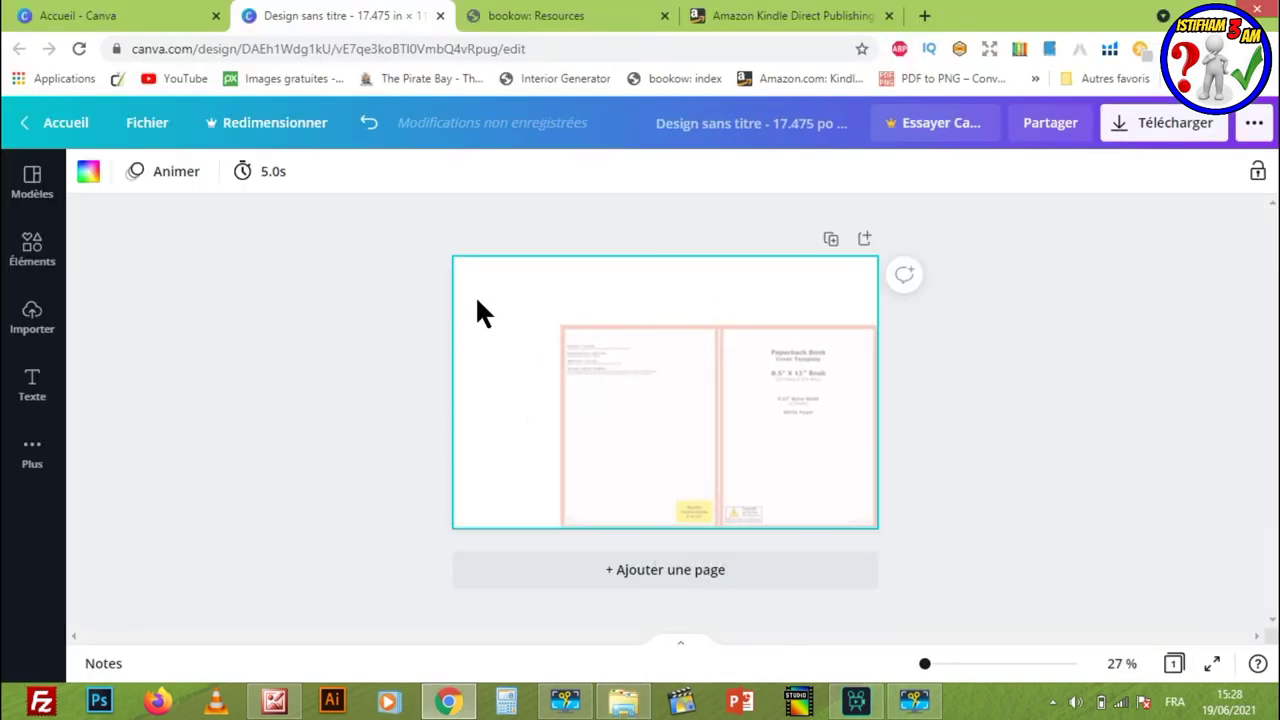
- Set the page background colour to purple
{"action": "left_click", "coordinate": [88, 171]}
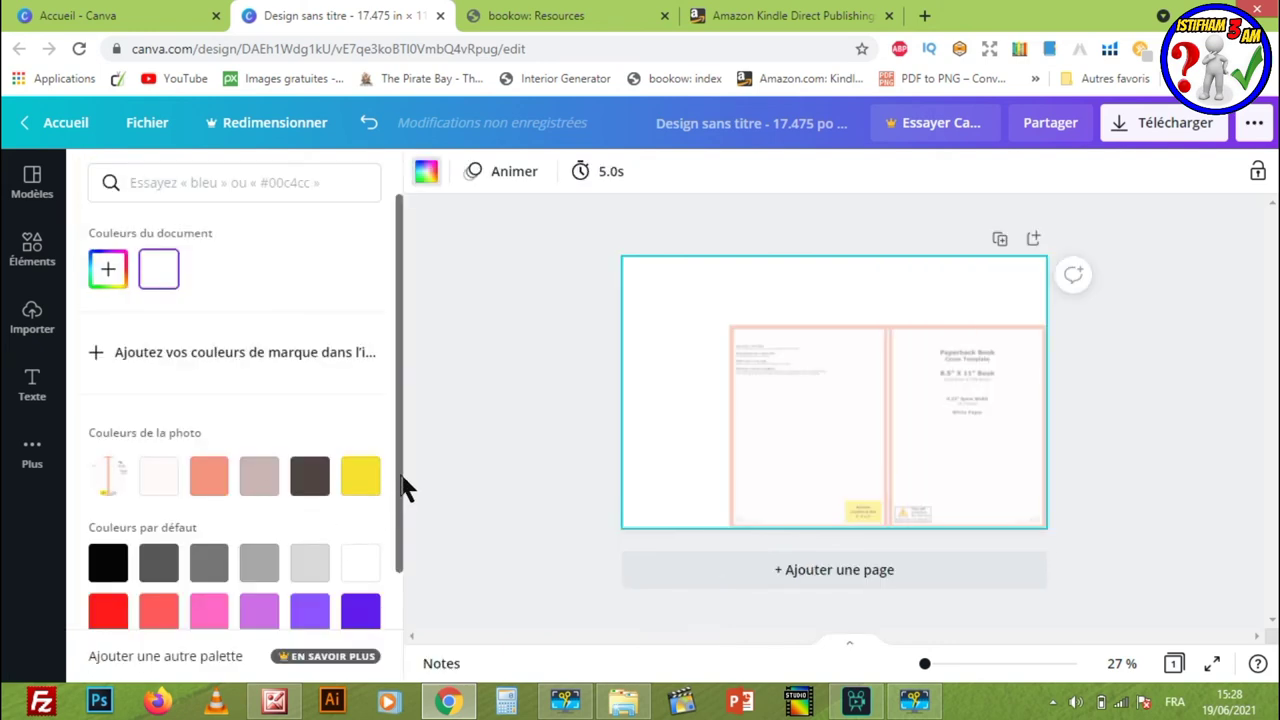
{"action": "left_click_drag", "start_coordinate": [400, 486], "coordinate": [408, 566]}
{"action": "left_click", "coordinate": [363, 510]}
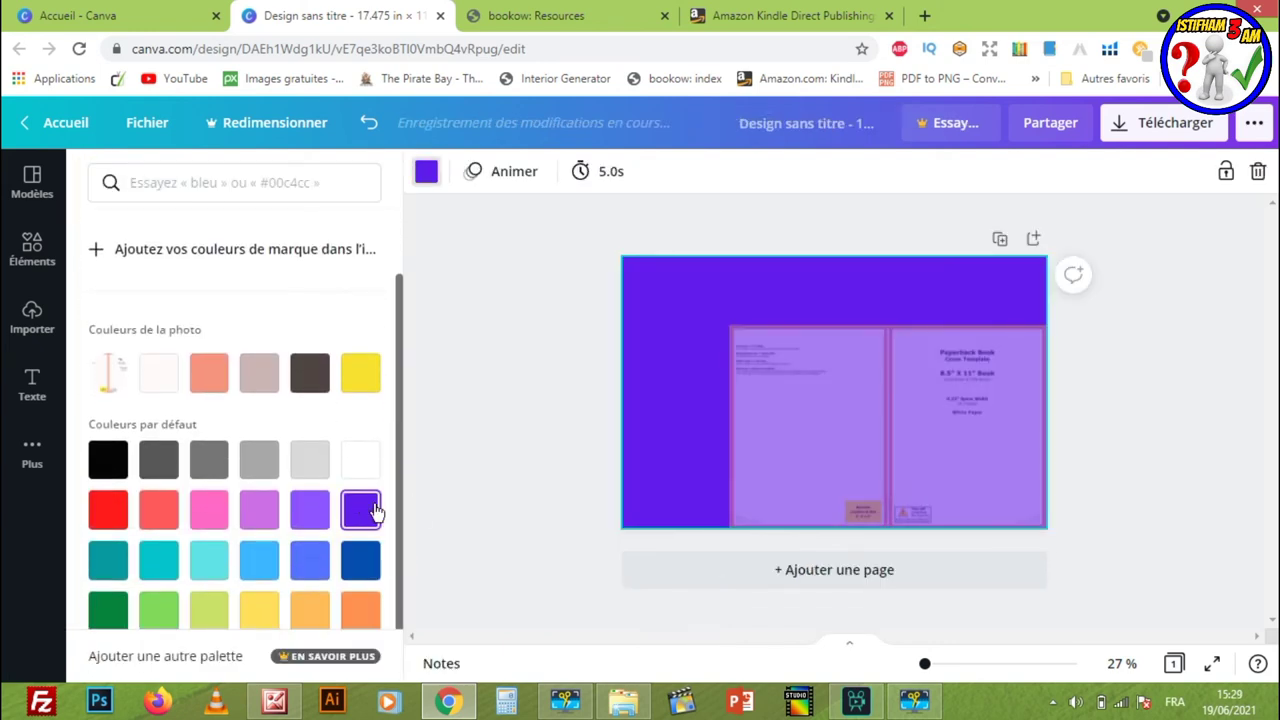
- Stretch the faded template from its top-left corner to cover the whole page
{"action": "left_click", "coordinate": [740, 335]}
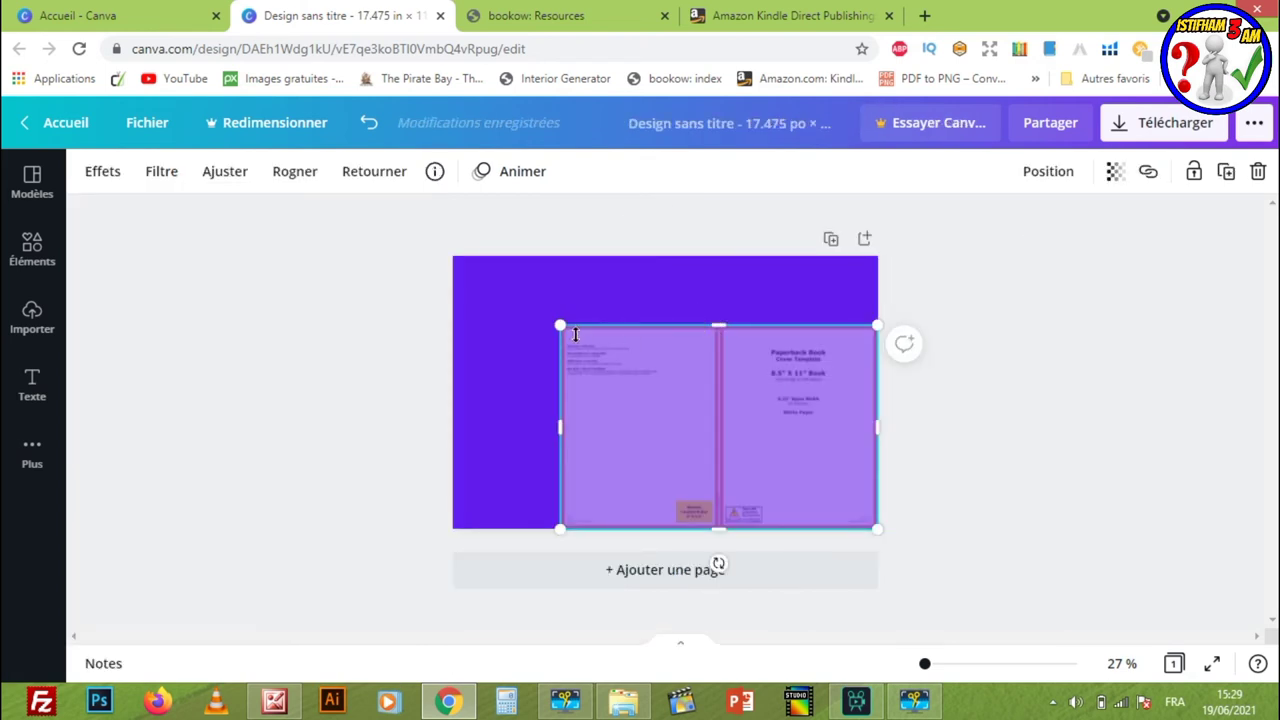
{"action": "left_click_drag", "start_coordinate": [470, 284], "coordinate": [444, 262]}
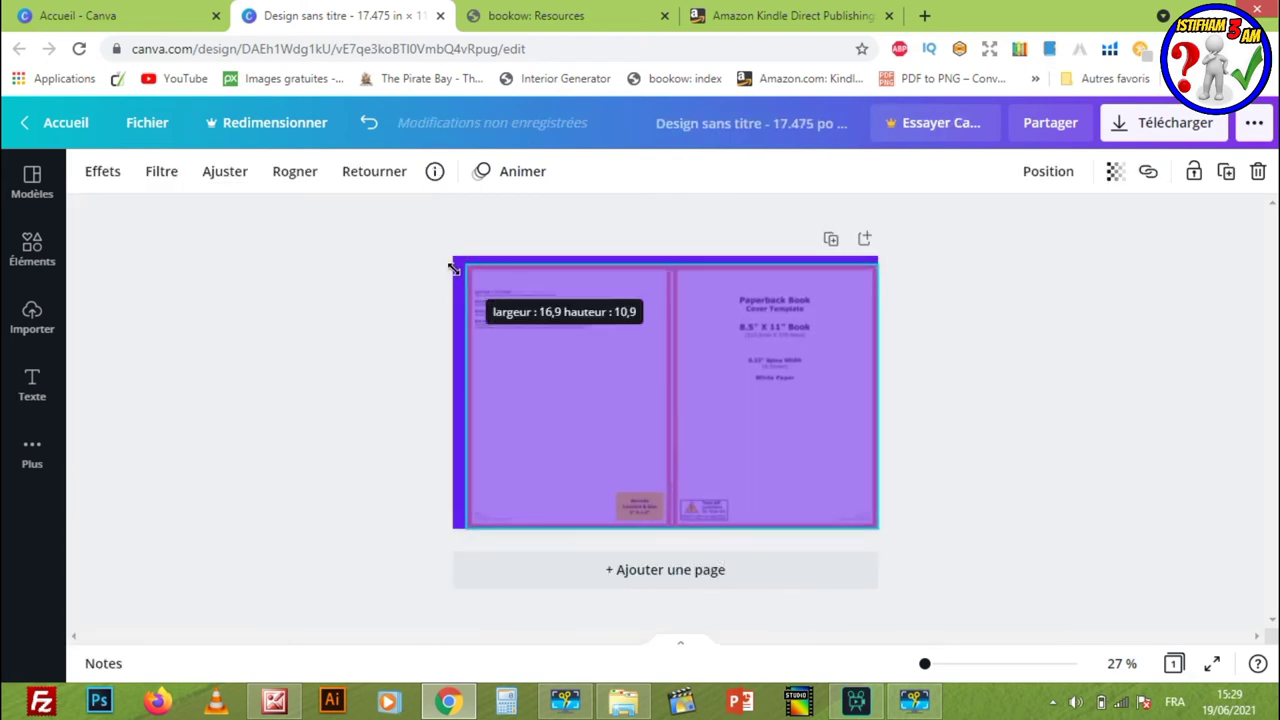
{"action": "left_click", "coordinate": [960, 340]}
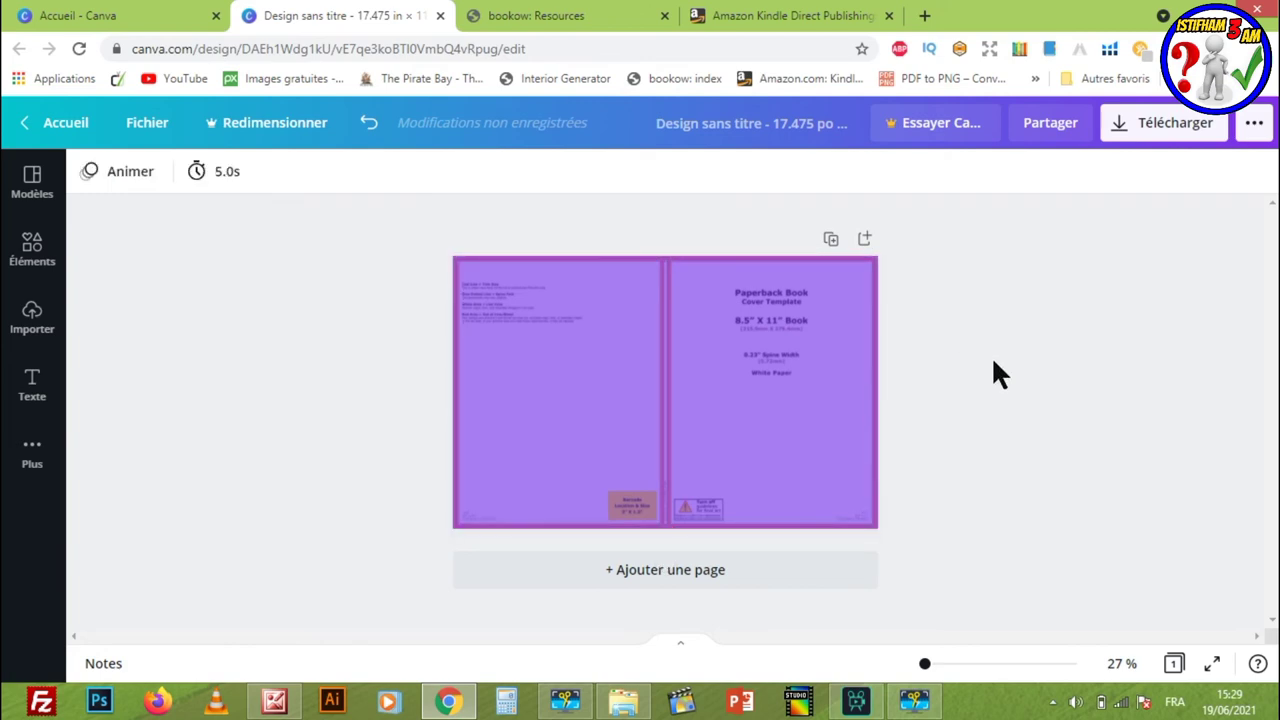
{"action": "left_click", "coordinate": [623, 700]}
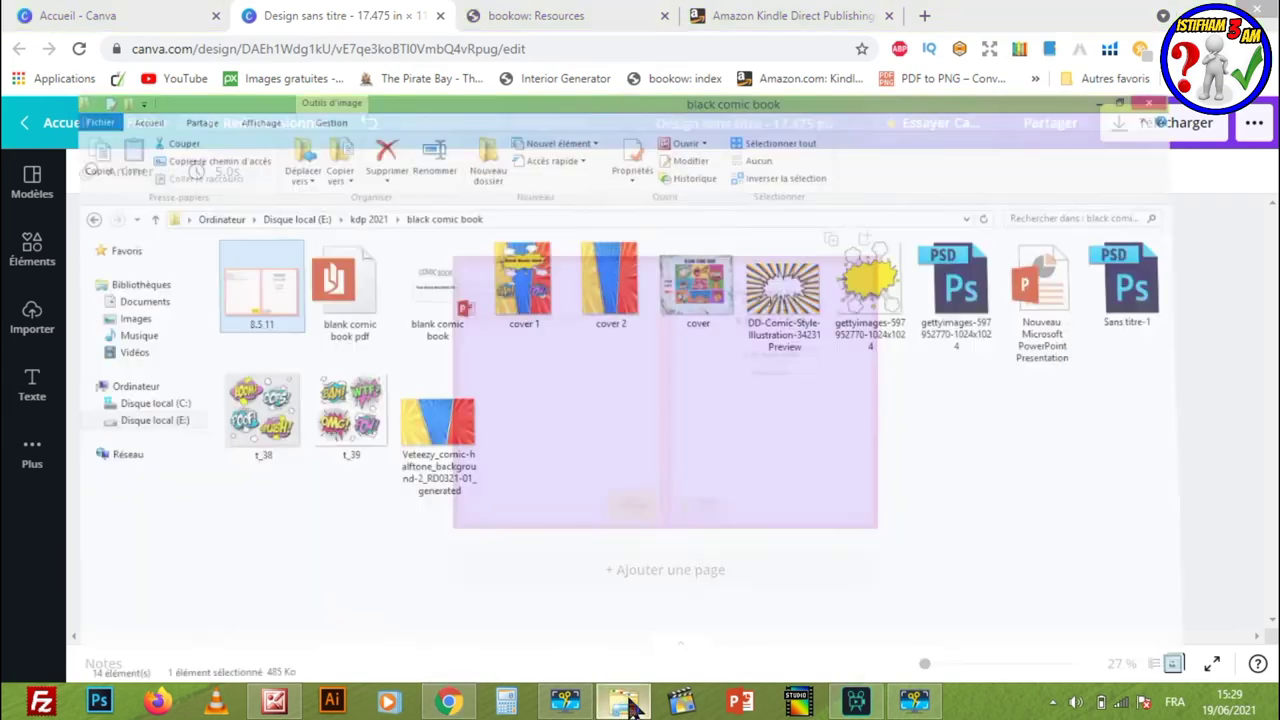
- Drag the cover 1 Blank Comic Book image from File Explorer onto the right-hand page
{"action": "left_click_drag", "start_coordinate": [537, 262], "coordinate": [385, 582]}
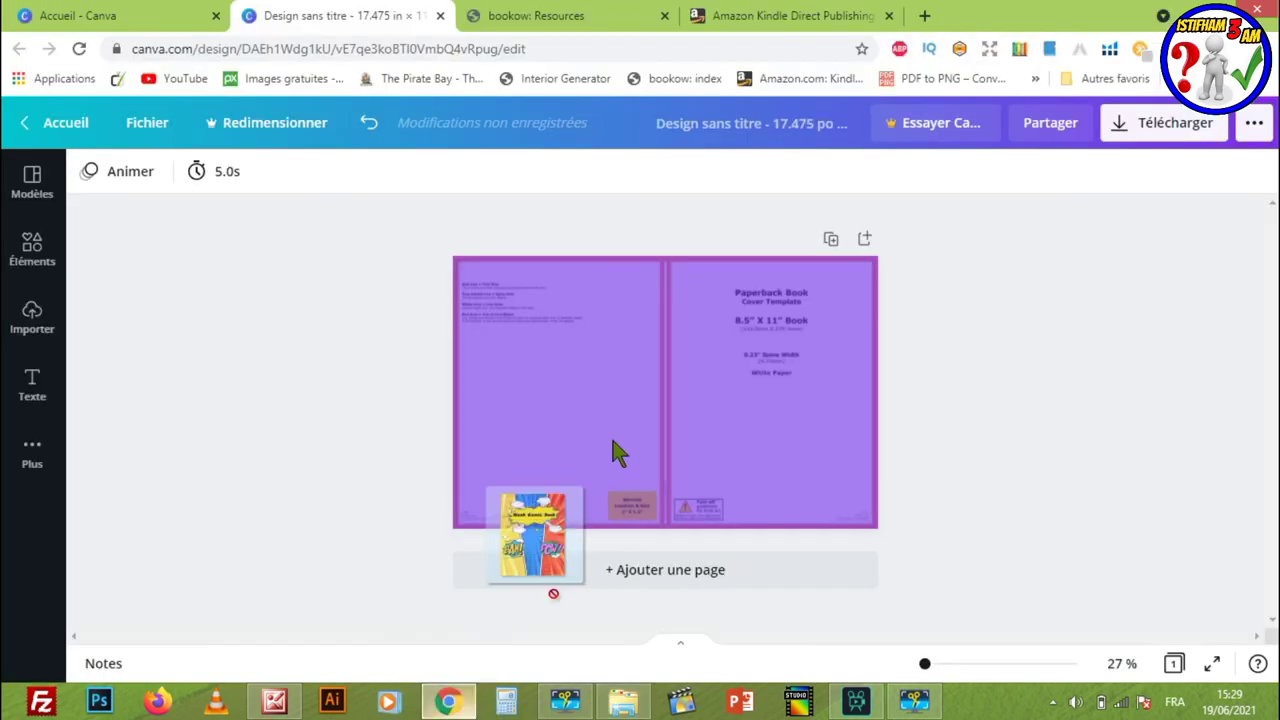
{"action": "left_click_drag", "start_coordinate": [383, 582], "coordinate": [697, 372]}
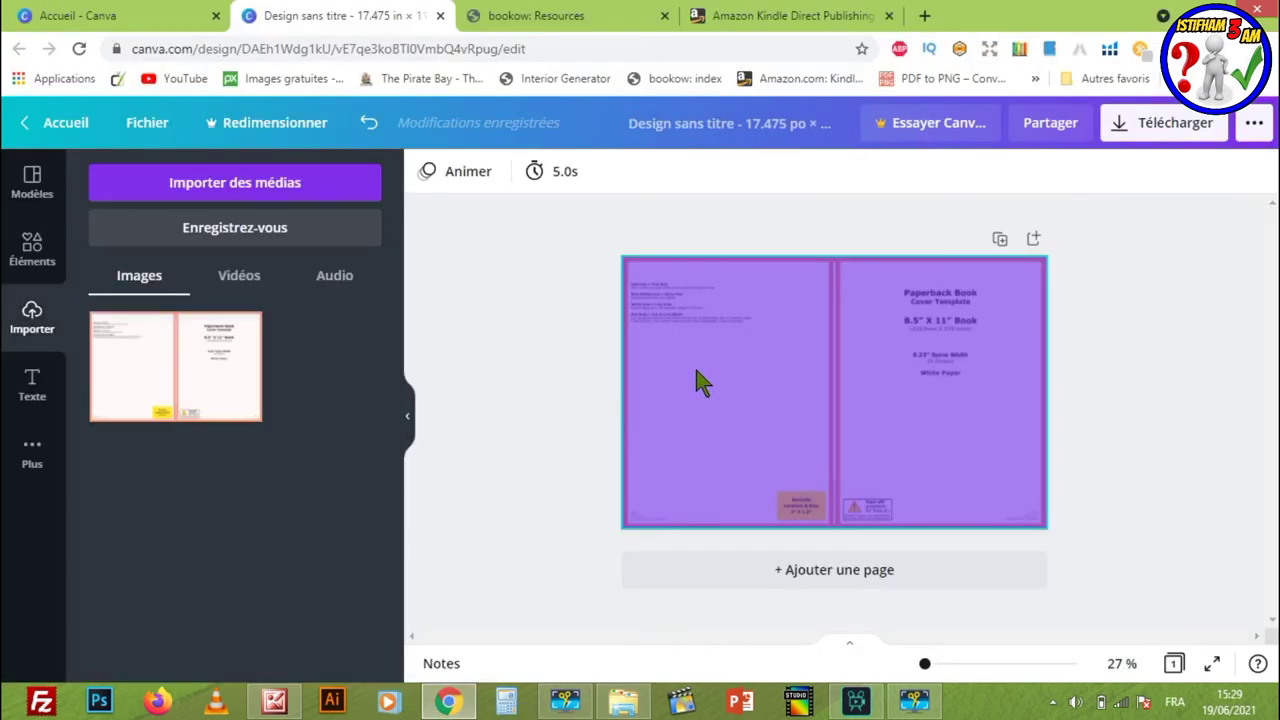
{"action": "left_click_drag", "start_coordinate": [810, 400], "coordinate": [904, 337]}
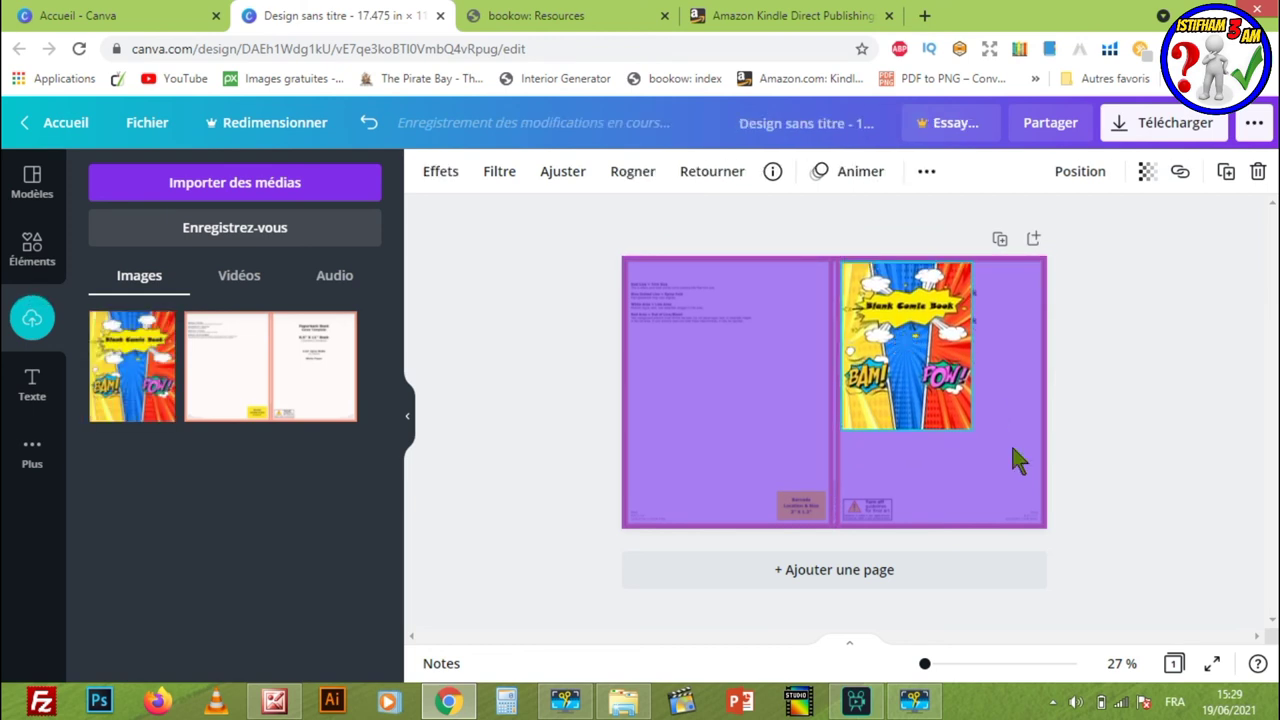
- Enlarge the comic cover to about 8.2 × 10.7 so it reaches the front-cover edges
{"action": "left_click_drag", "start_coordinate": [1028, 518], "coordinate": [1036, 520]}
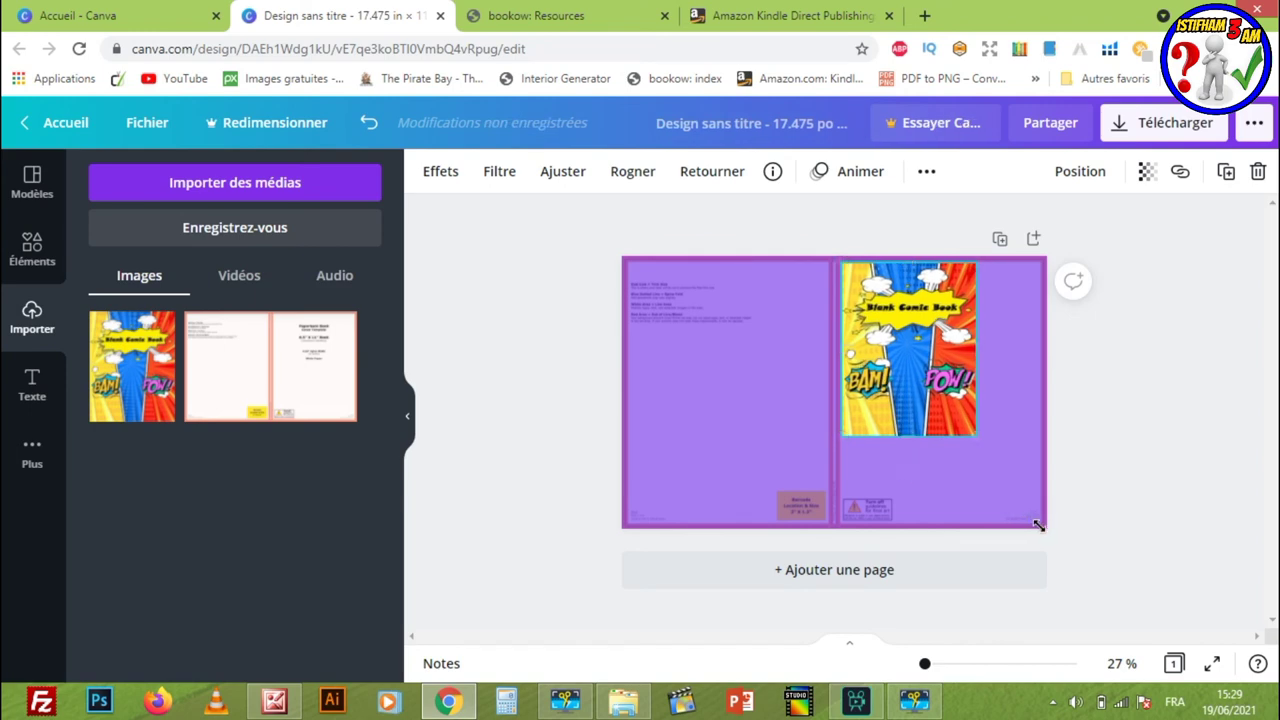
{"action": "left_click_drag", "start_coordinate": [1036, 522], "coordinate": [1037, 523]}
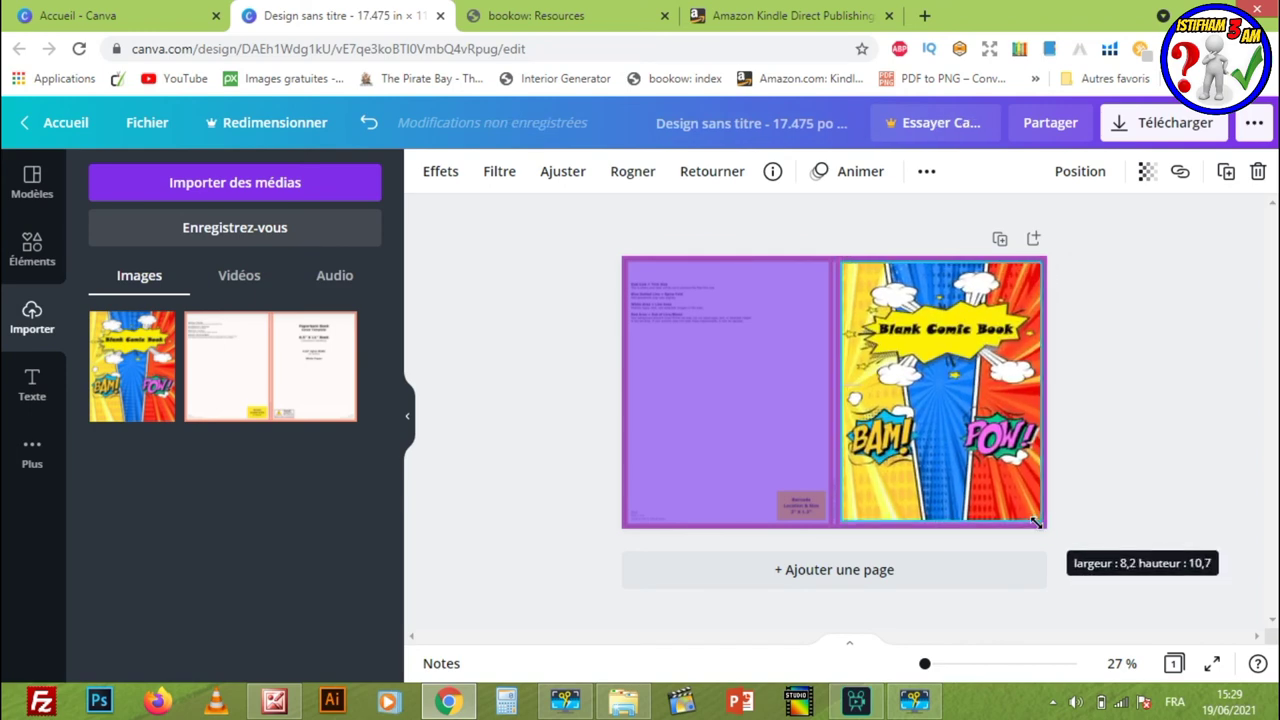
{"action": "left_click", "coordinate": [947, 664]}
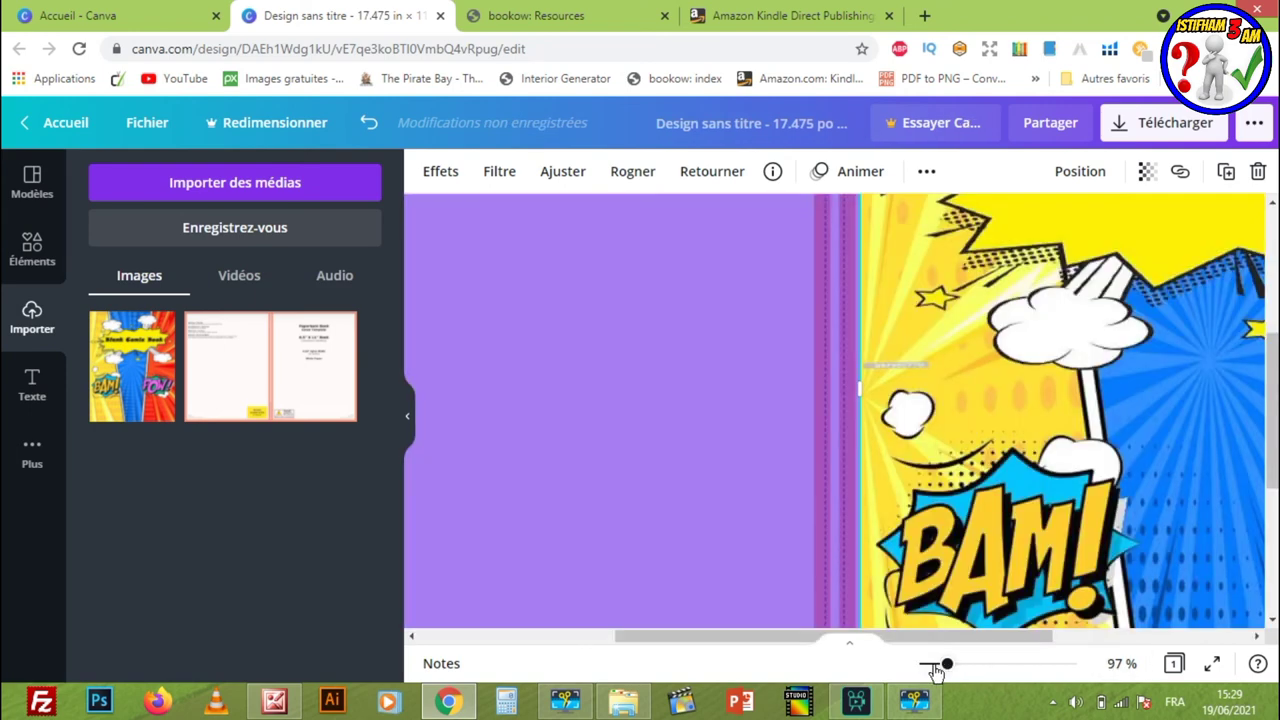
{"action": "left_click", "coordinate": [938, 664]}
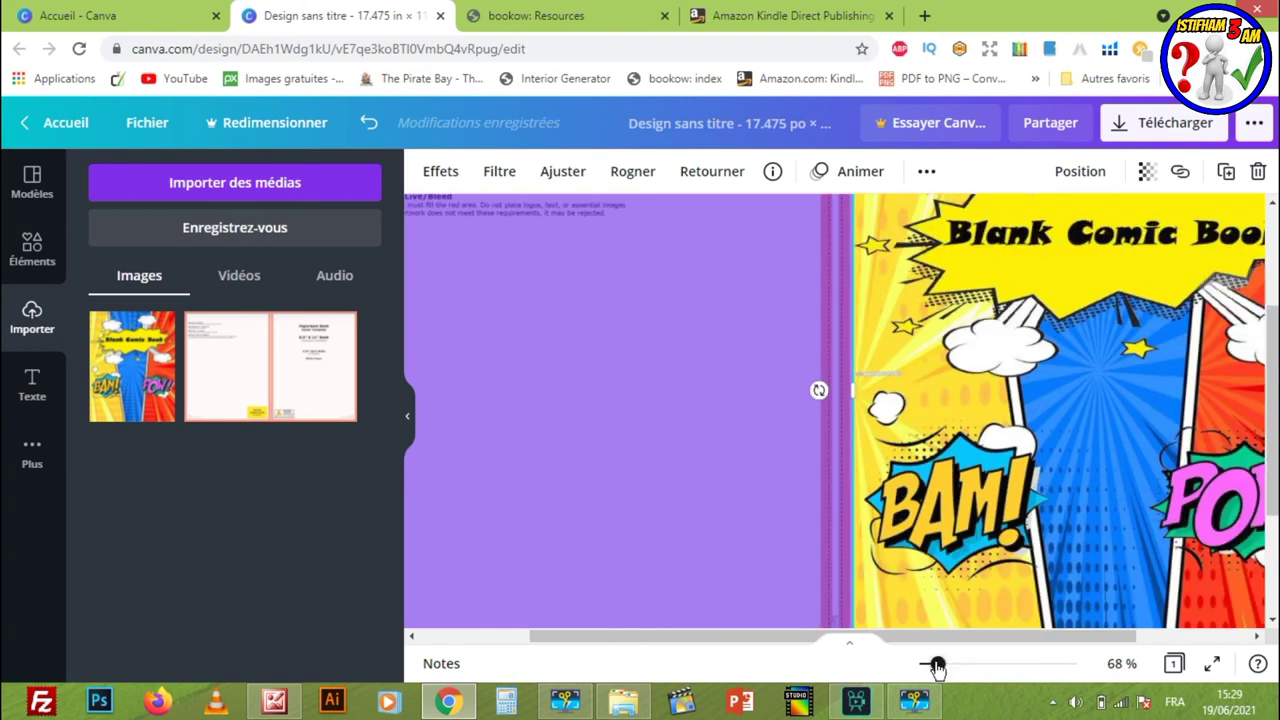
{"action": "left_click_drag", "start_coordinate": [938, 664], "coordinate": [927, 664]}
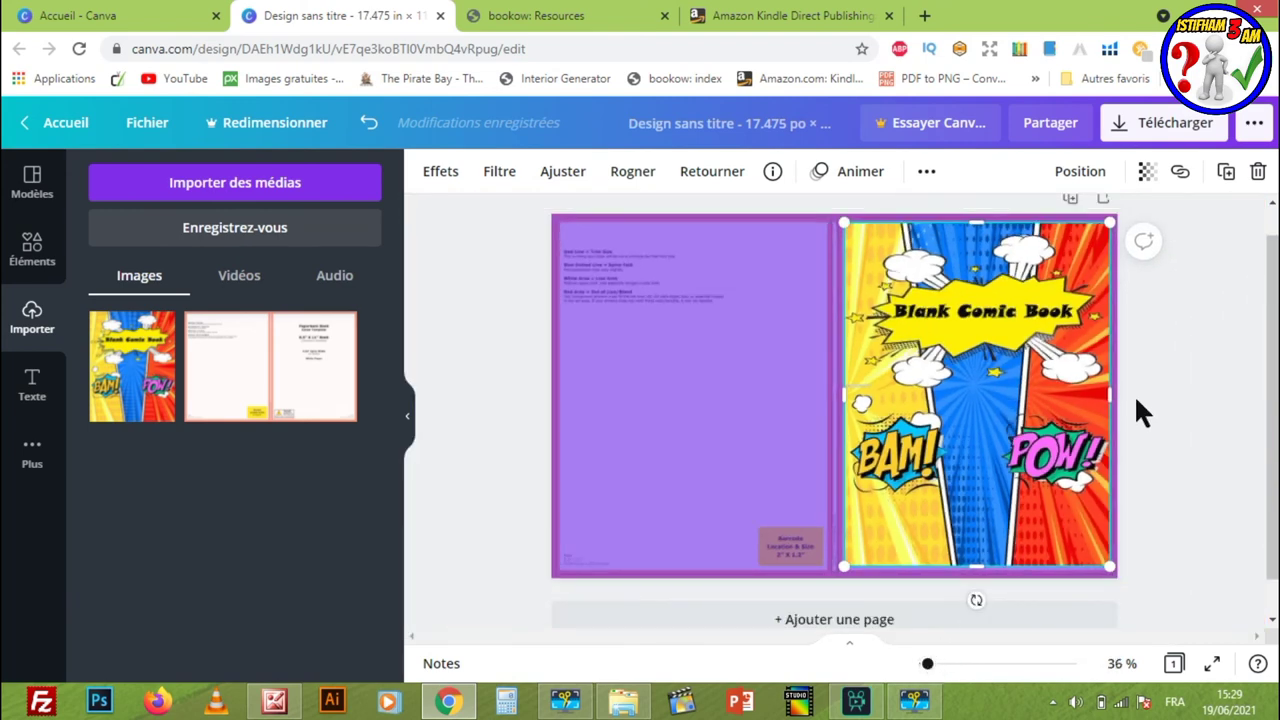
- Place the cover 2 halftone background at the back cover's top-left, enlarged to about 8.2 × 10.6
{"action": "left_click", "coordinate": [623, 700]}
{"action": "mouse_move", "coordinate": [615, 222]}
{"action": "left_mouse_down"}
{"action": "mouse_move", "coordinate": [830, 505]}
{"action": "mouse_move", "coordinate": [649, 408]}
{"action": "left_mouse_up"}
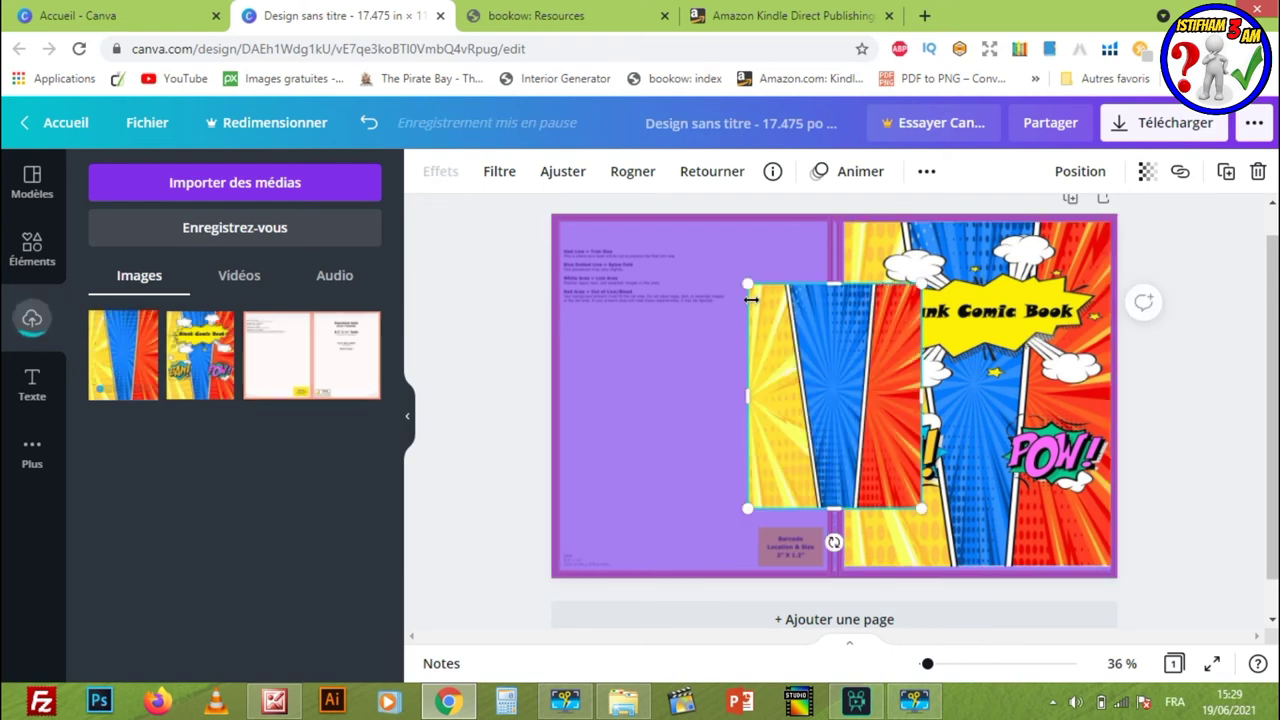
{"action": "left_click_drag", "start_coordinate": [806, 343], "coordinate": [615, 281]}
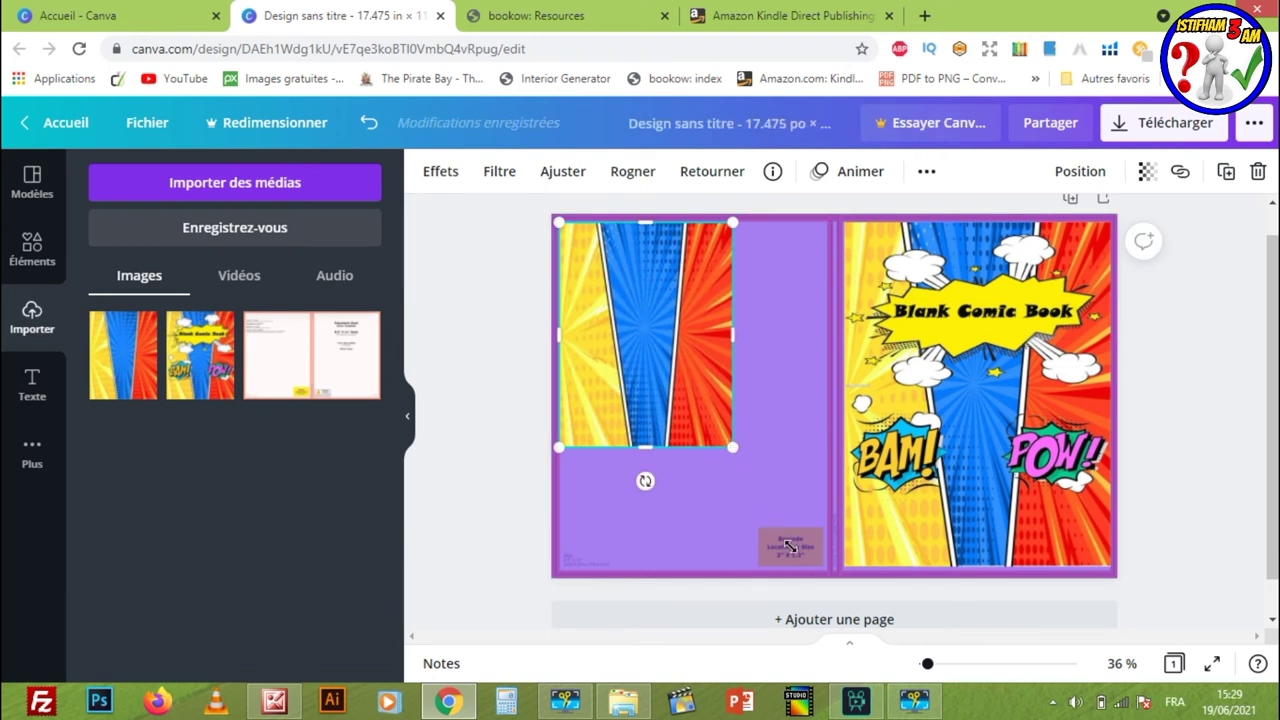
{"action": "left_click_drag", "start_coordinate": [790, 546], "coordinate": [826, 569]}
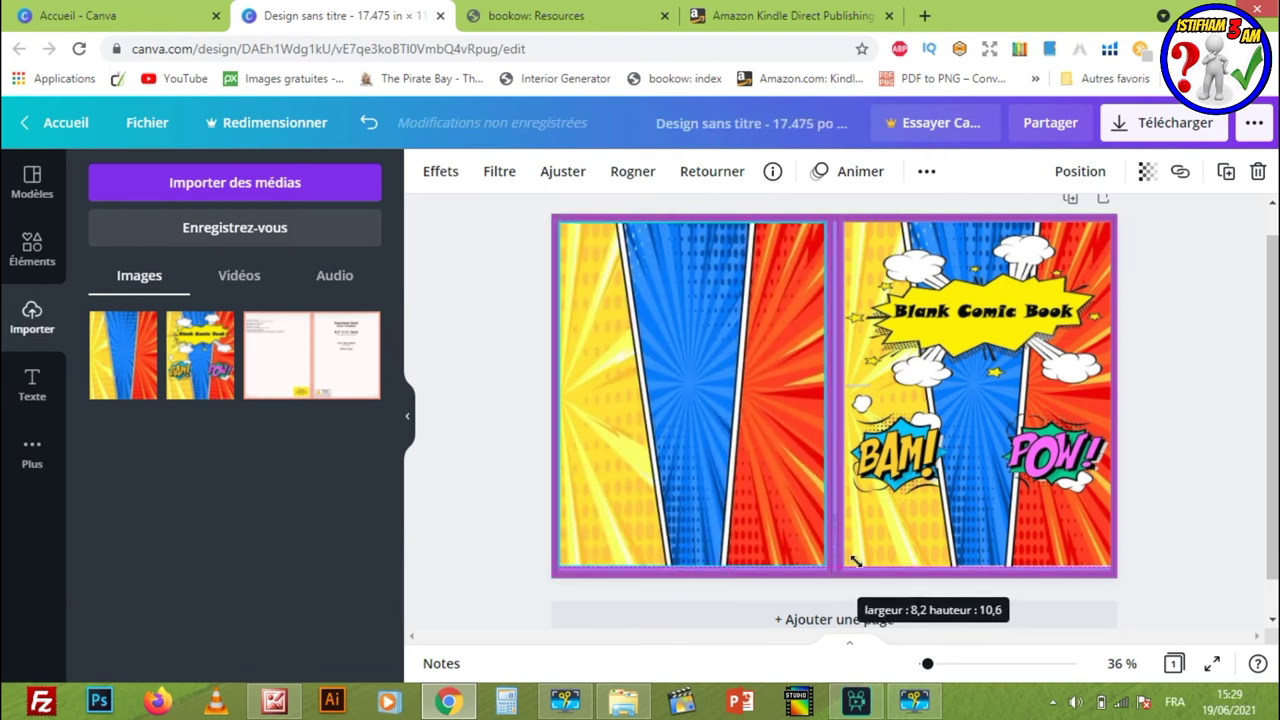
{"action": "left_click", "coordinate": [1178, 370]}
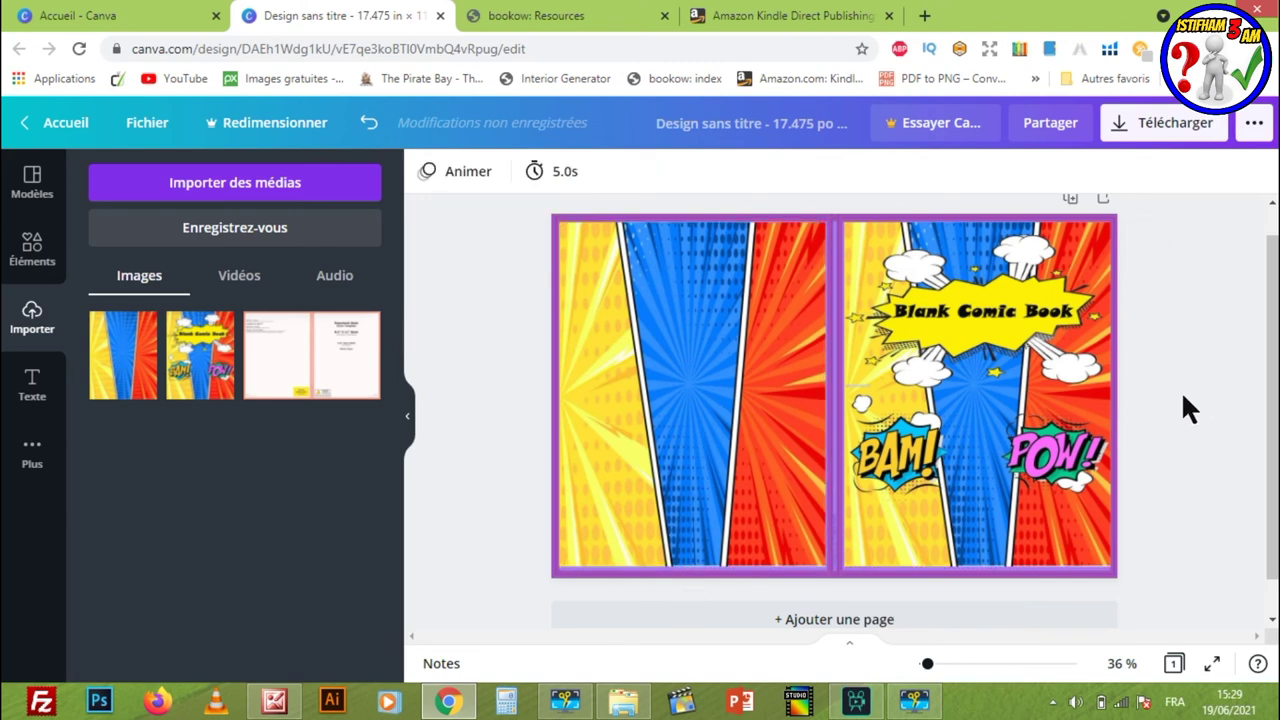
{"action": "left_click", "coordinate": [830, 570]}
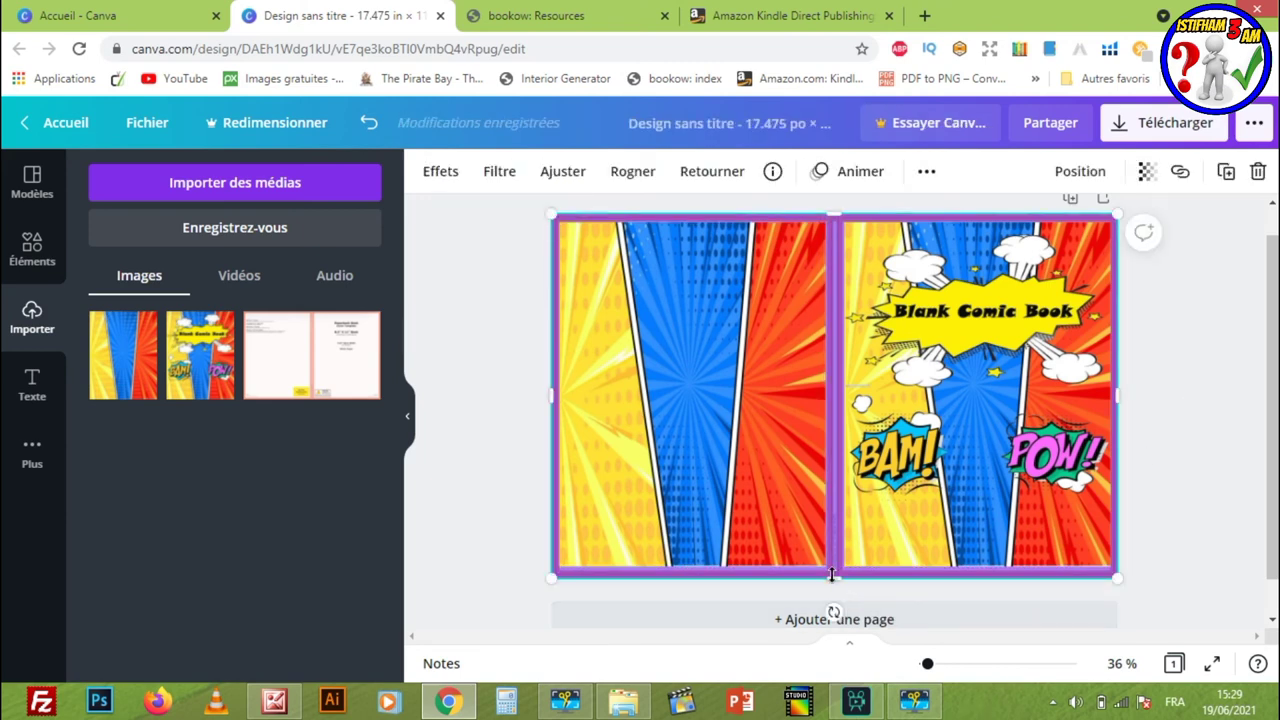
{"action": "left_click", "coordinate": [834, 571]}
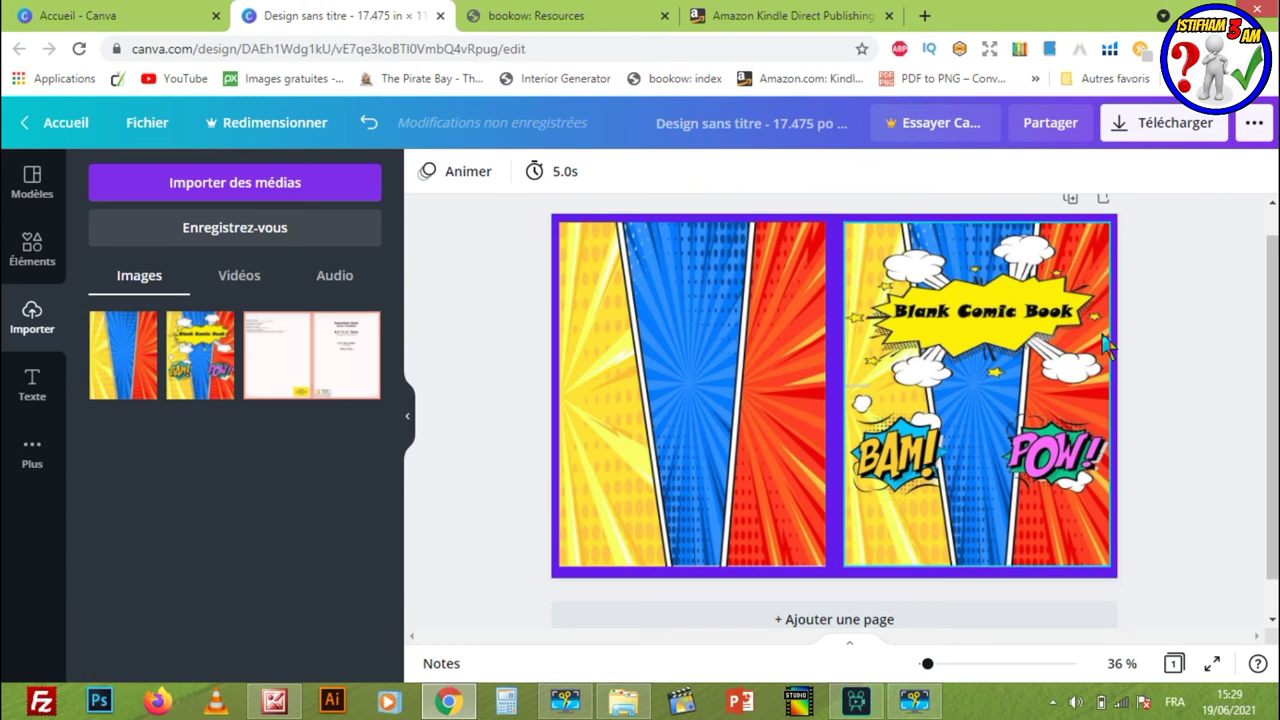
- Recolour the page background from purple to blue, after trying yellow and grey
{"action": "left_click", "coordinate": [838, 226]}
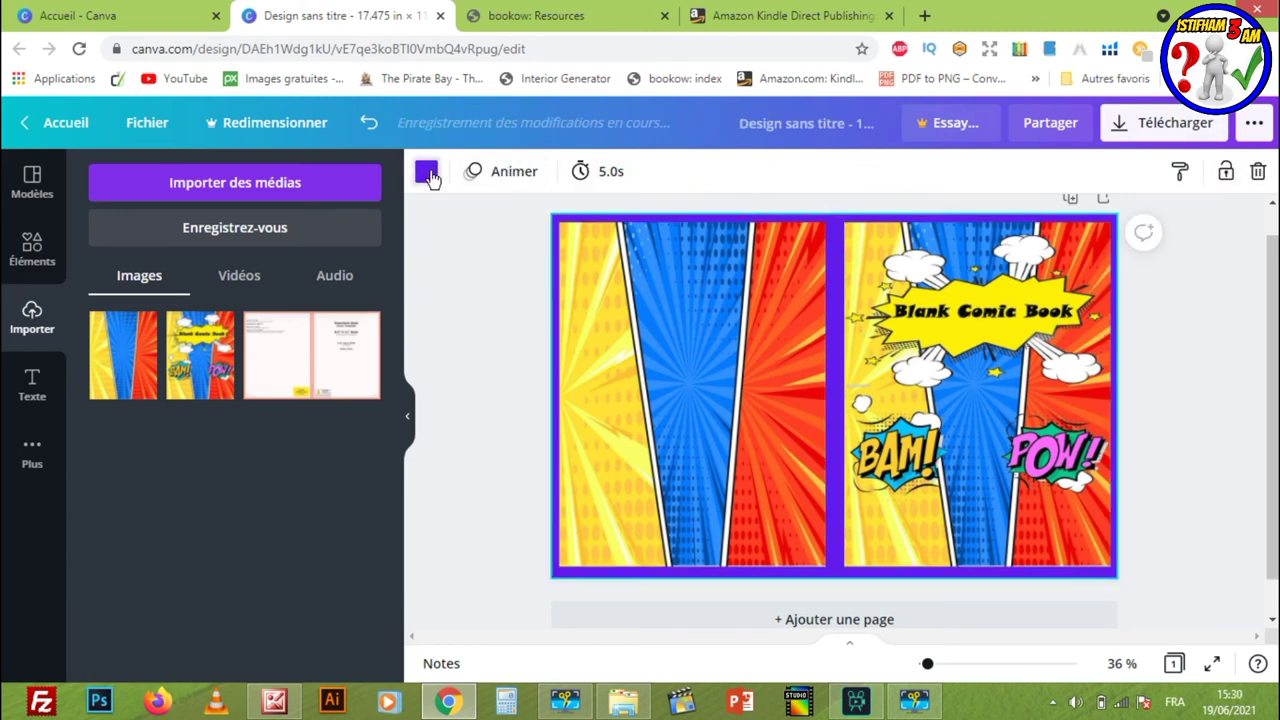
{"action": "left_click", "coordinate": [427, 172]}
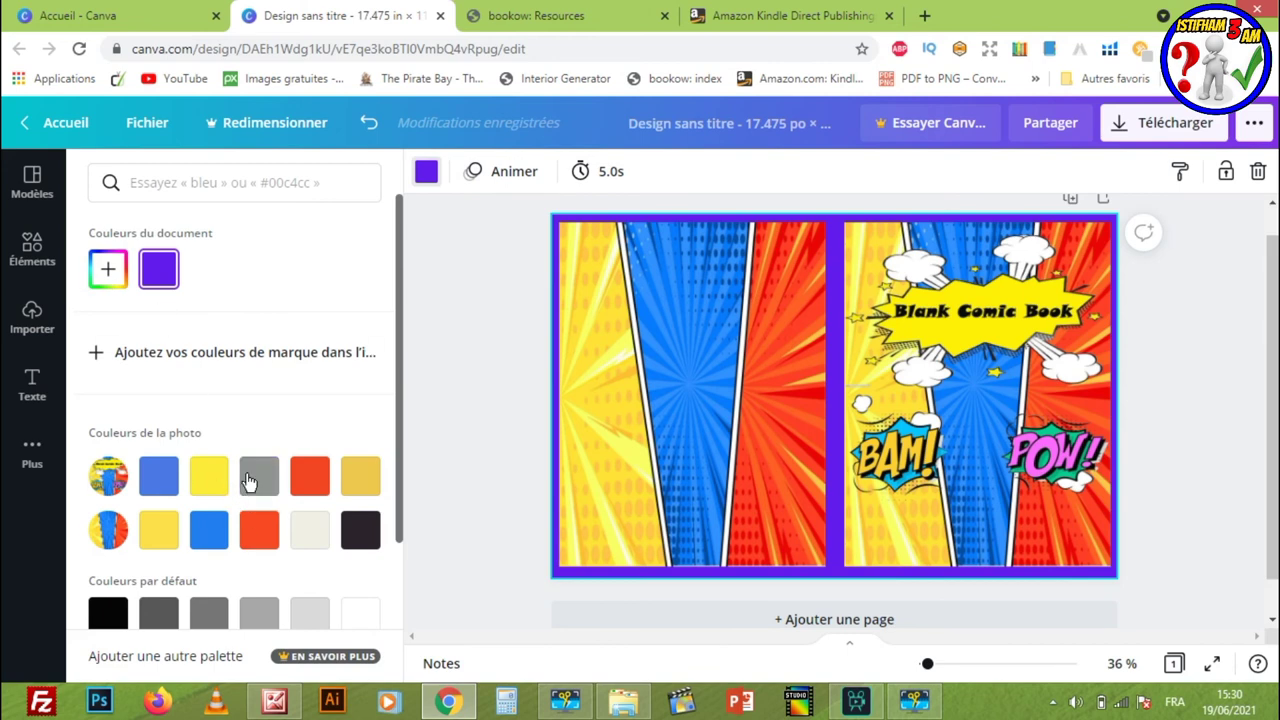
{"action": "left_click", "coordinate": [218, 479]}
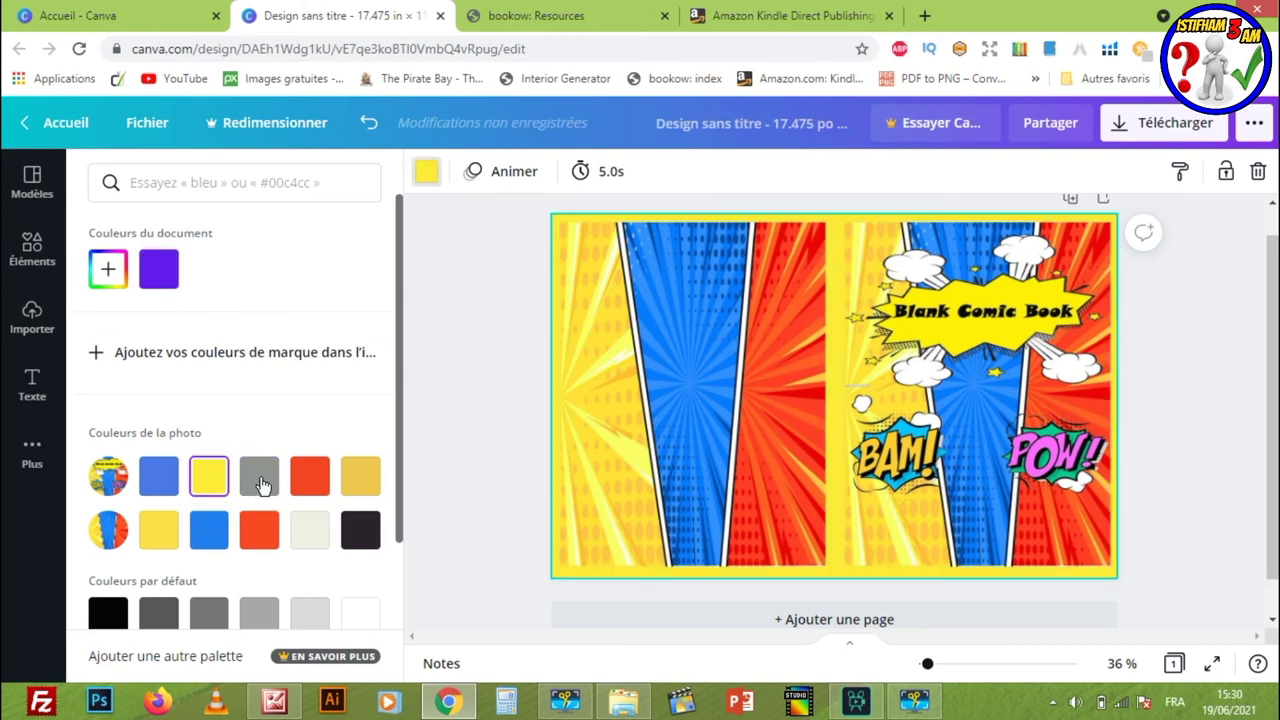
{"action": "left_click", "coordinate": [260, 480]}
{"action": "left_click", "coordinate": [147, 485]}
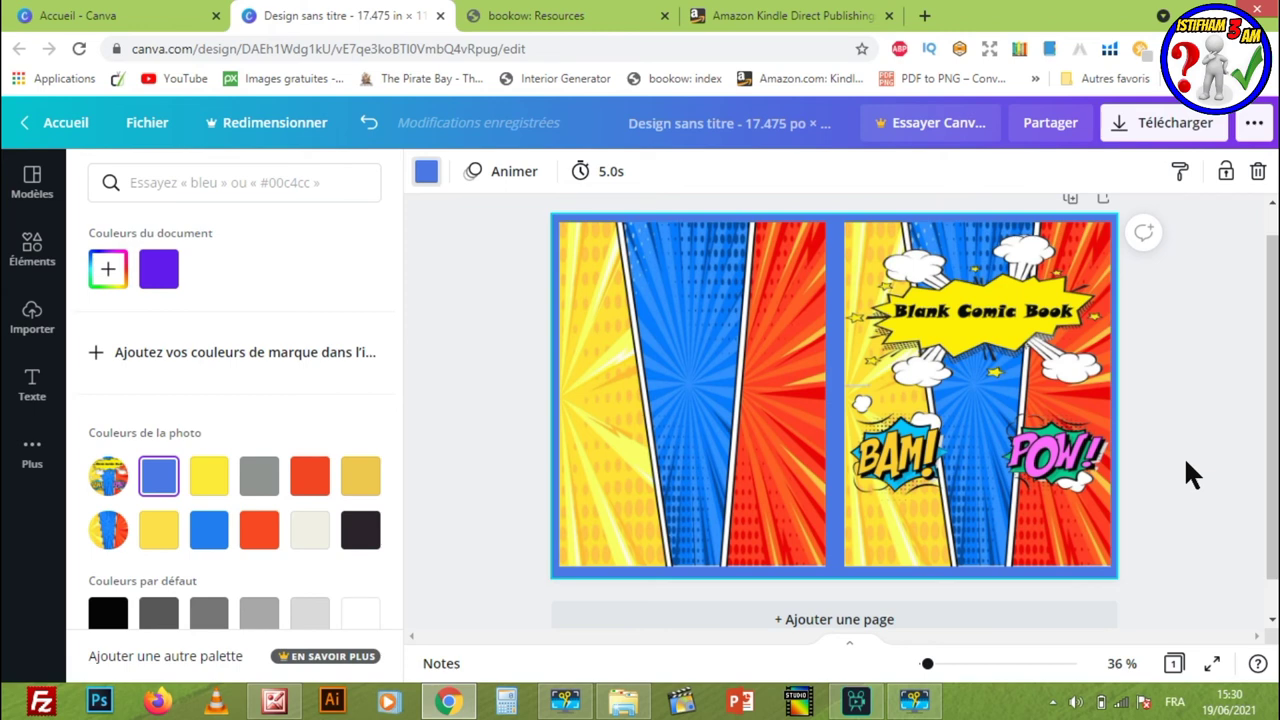
{"action": "mouse_move", "coordinate": [1272, 390]}
{"action": "scroll", "coordinate": [1276, 372], "scroll_direction": "up", "scroll_amount": 2}
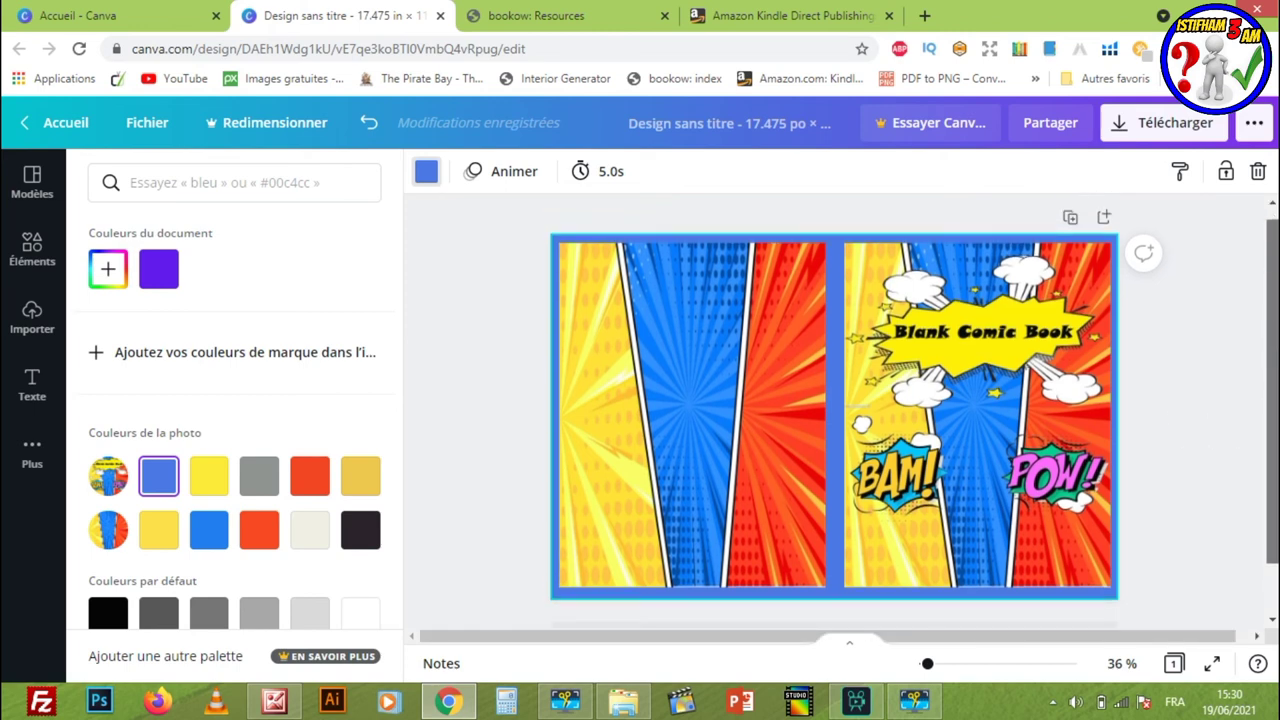
{"action": "left_click", "coordinate": [1163, 200]}
- Download the spread as a PDF pour impression file, Sans titre.pdf, and dismiss the share popup
{"action": "left_click", "coordinate": [1120, 125]}
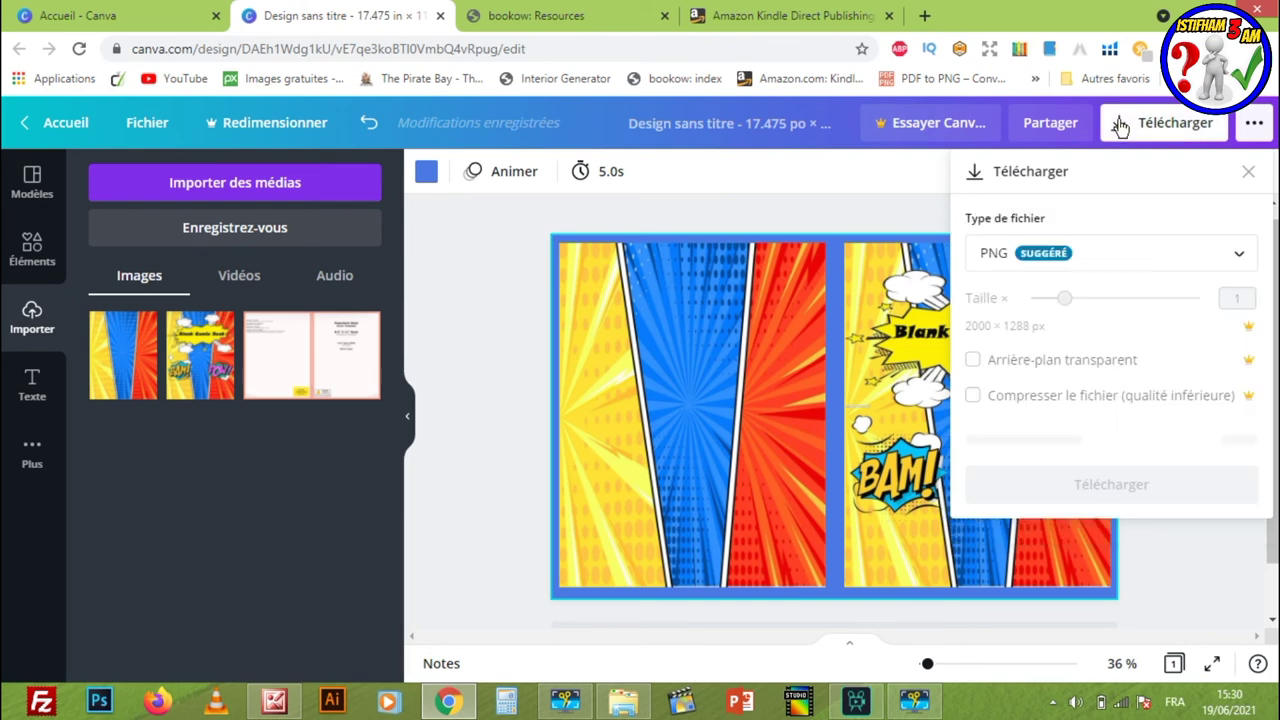
{"action": "left_click", "coordinate": [1234, 262]}
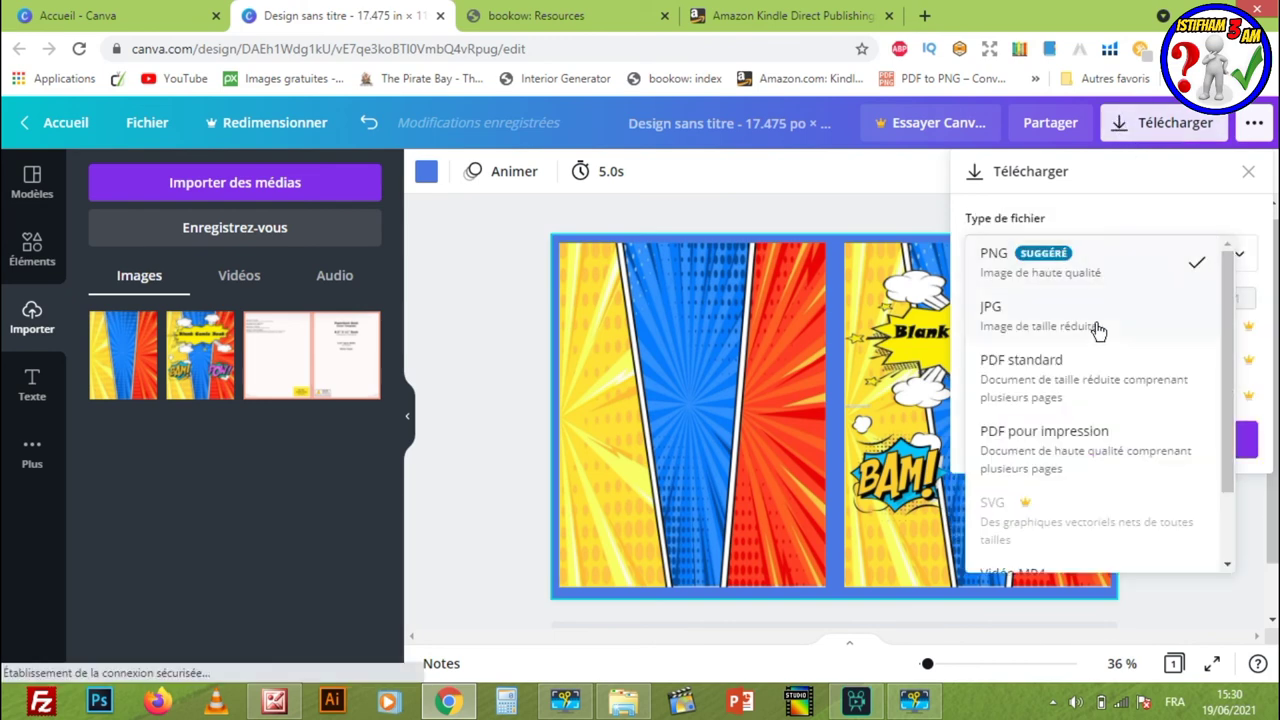
{"action": "left_click", "coordinate": [1086, 445]}
{"action": "left_click", "coordinate": [1101, 336]}
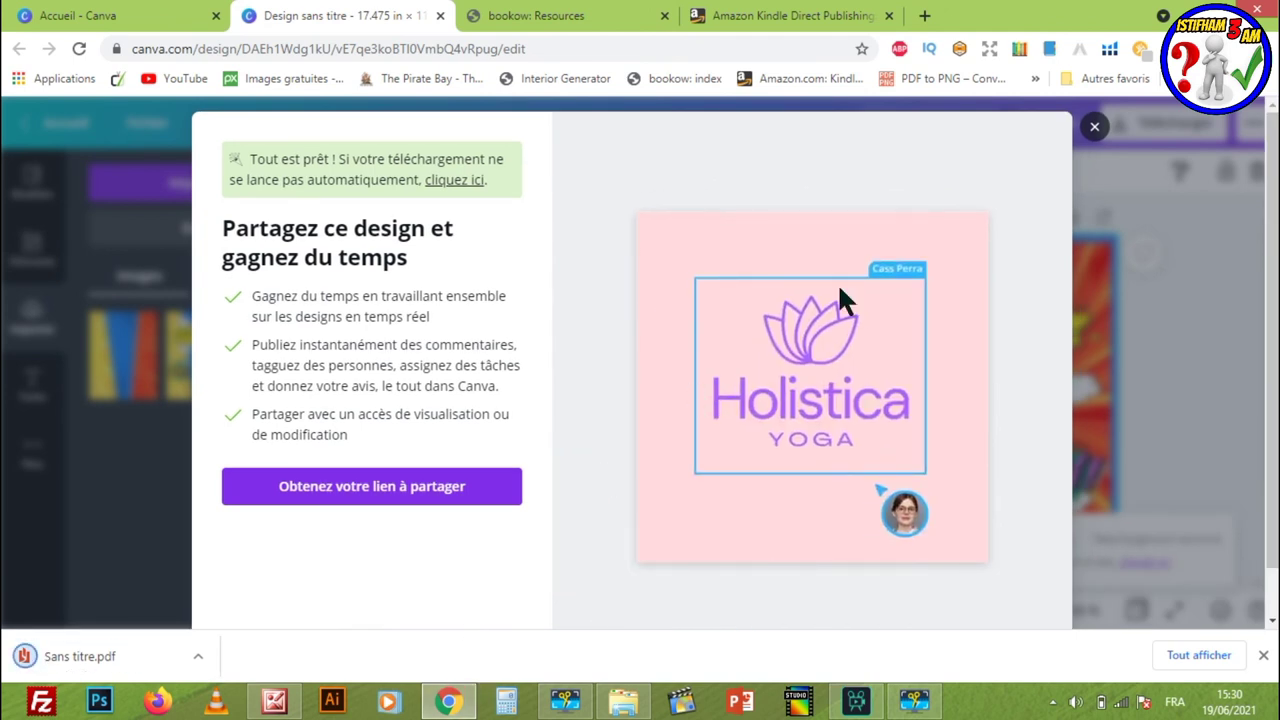
{"action": "left_click", "coordinate": [1093, 129]}
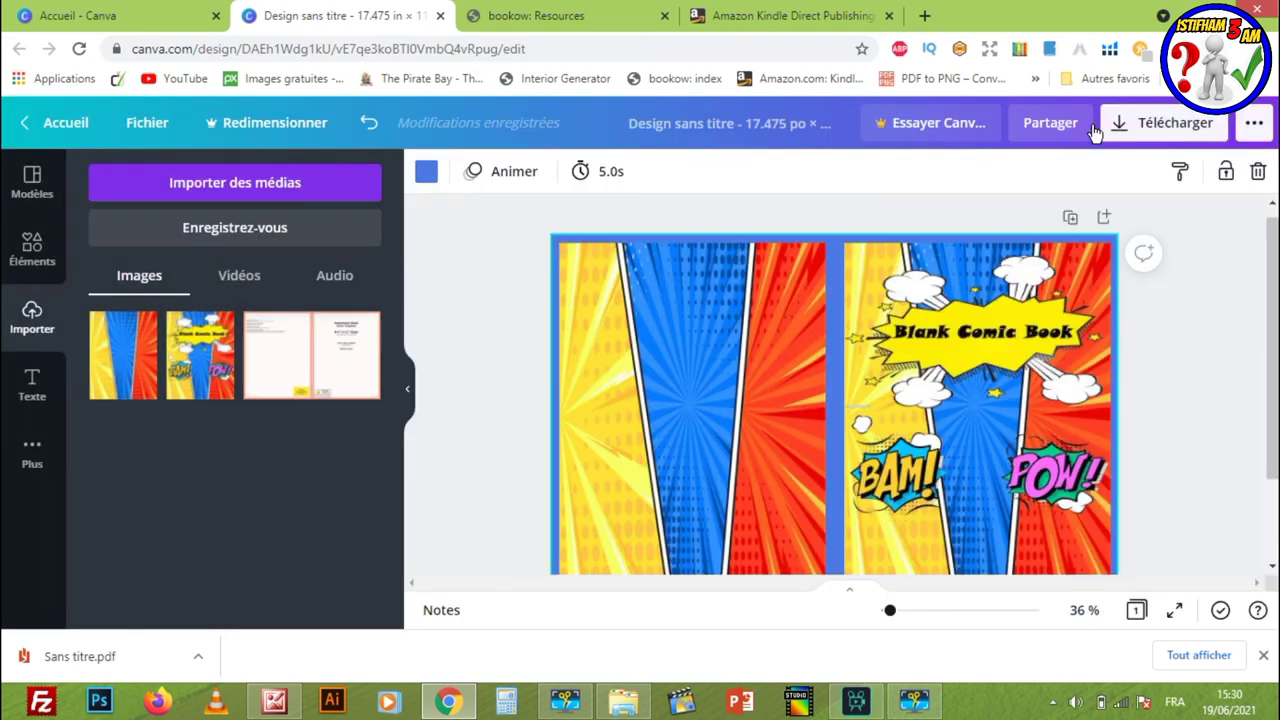
{"action": "right_click", "coordinate": [42, 668]}
{"action": "left_click", "coordinate": [90, 618]}
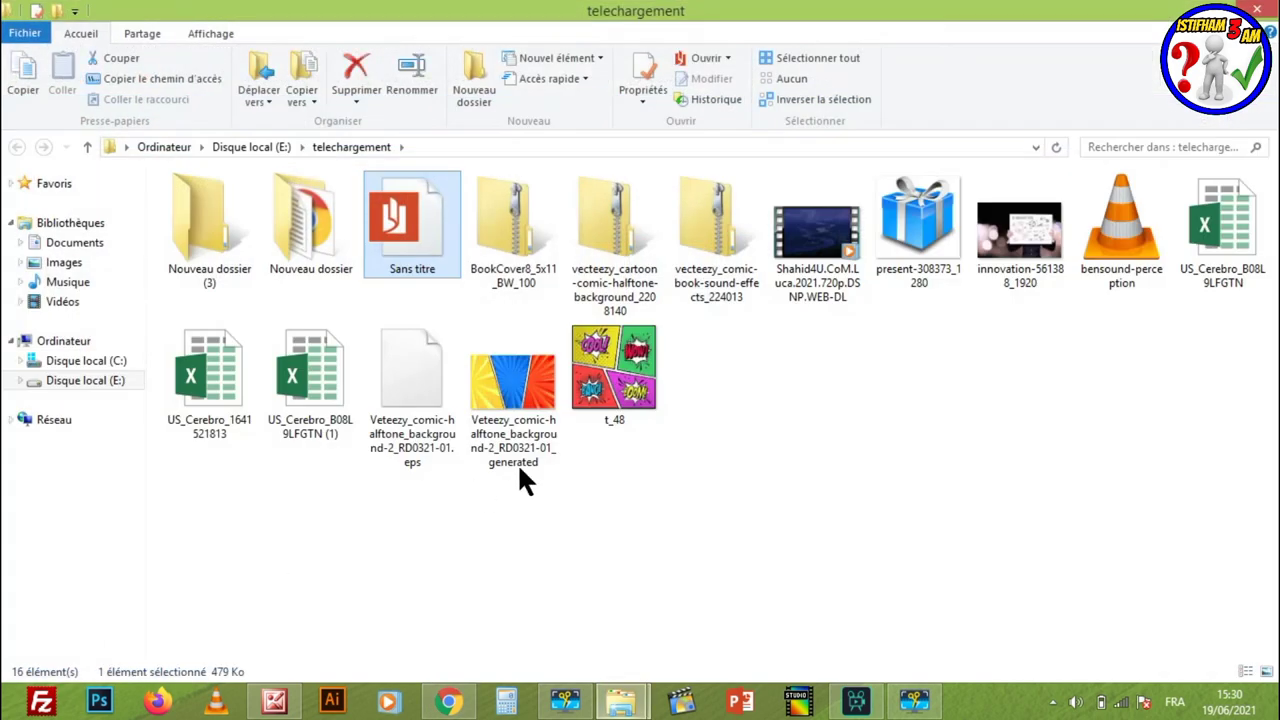
{"action": "double_click", "coordinate": [400, 220]}
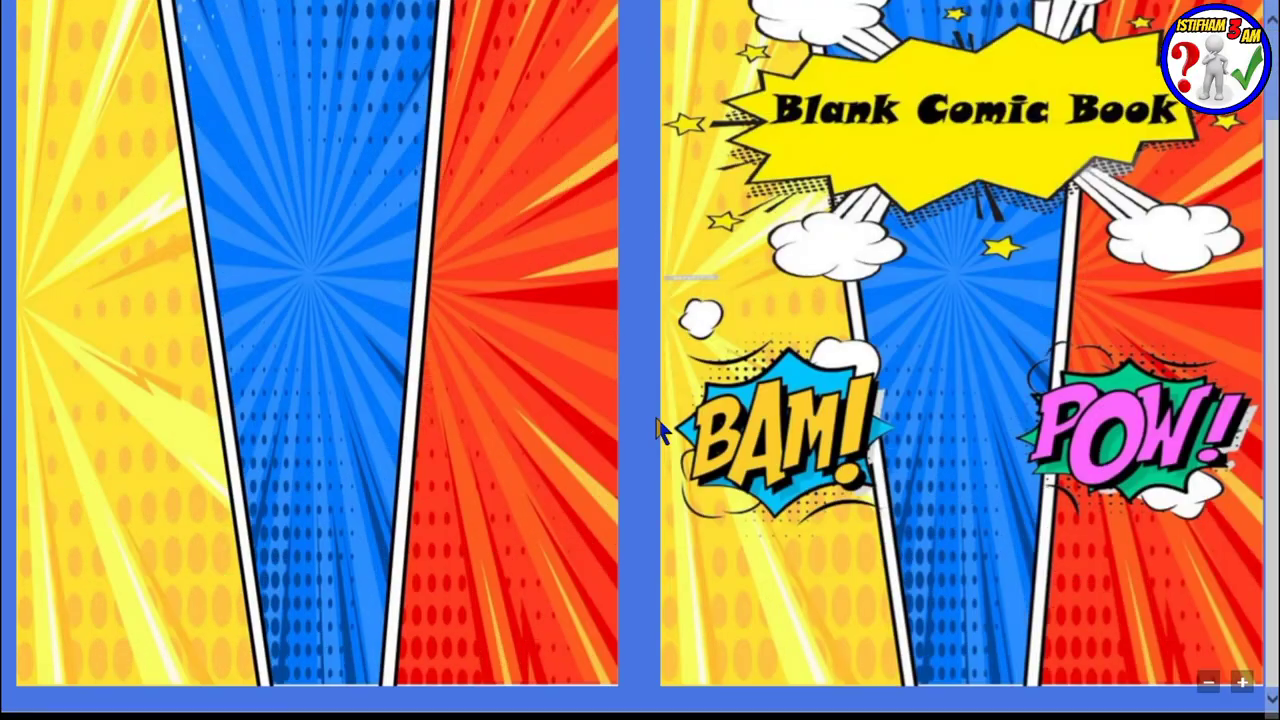
{"action": "left_click", "coordinate": [1209, 683]}
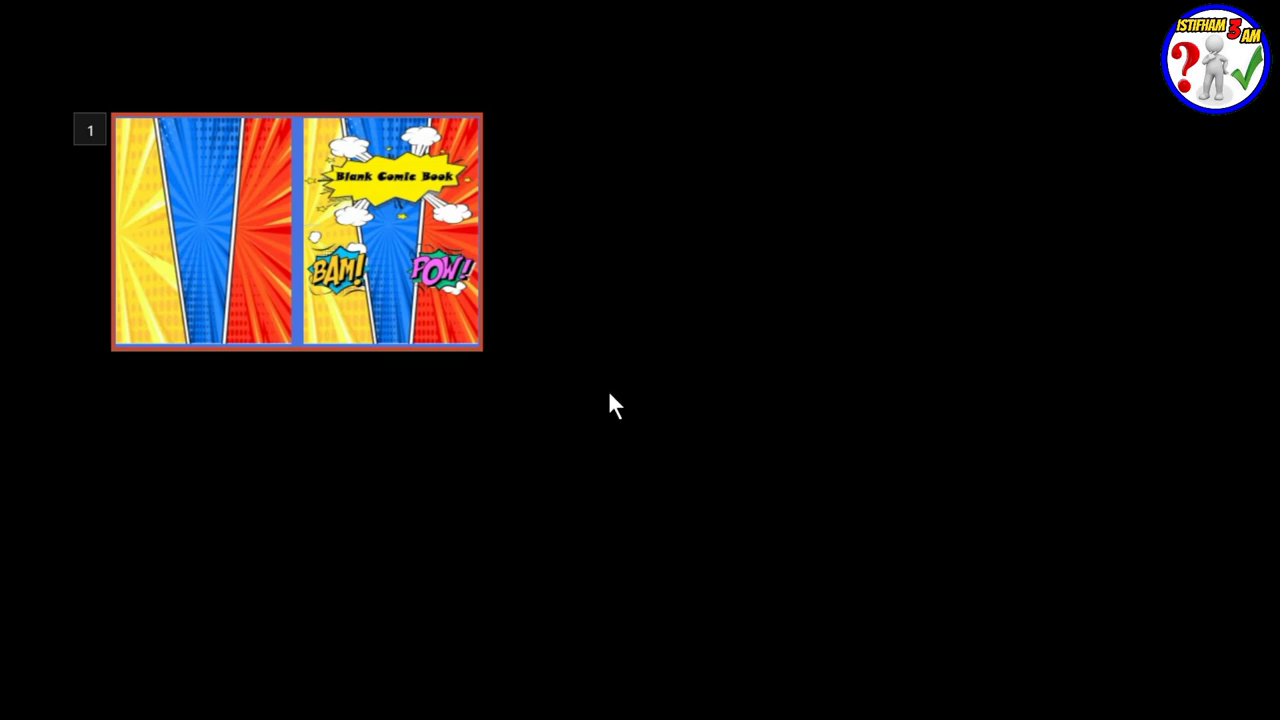
{"action": "key", "text": "super"}
{"action": "key", "text": "super"}
{"action": "left_click", "coordinate": [280, 280]}
{"action": "scroll", "coordinate": [921, 490], "scroll_direction": "up", "scroll_amount": 2}
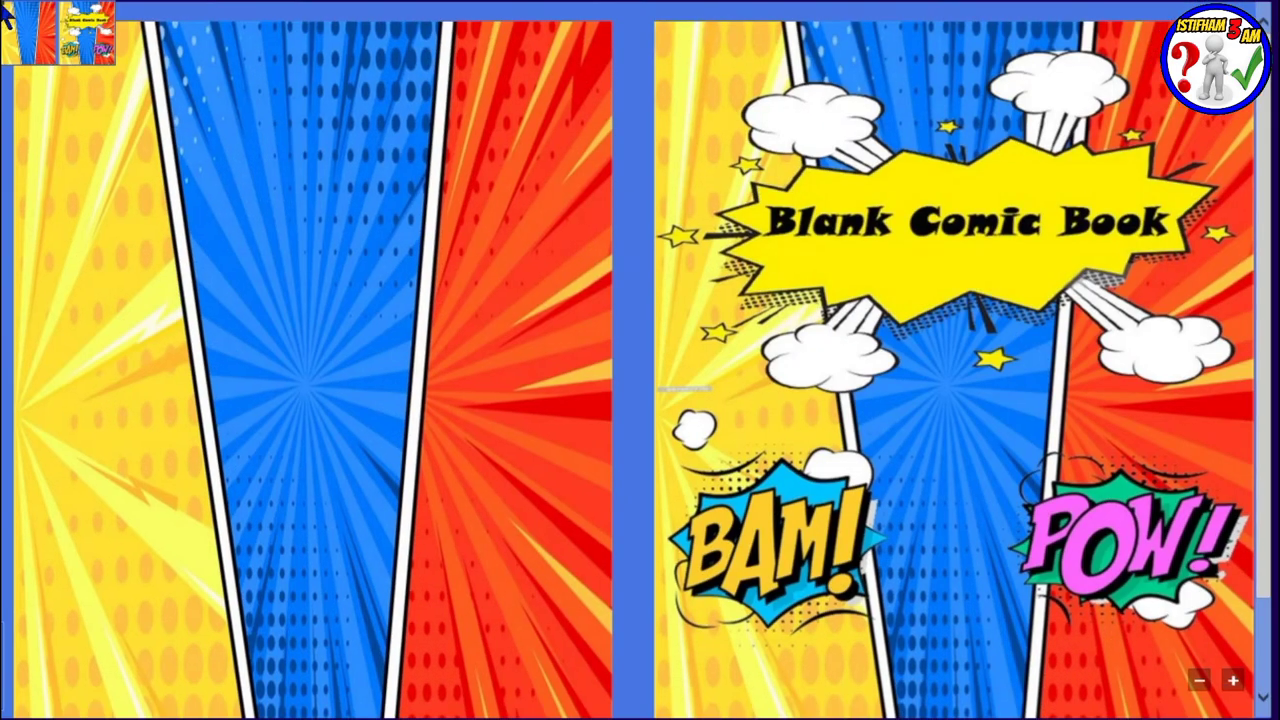
{"action": "left_click", "coordinate": [6, 16]}
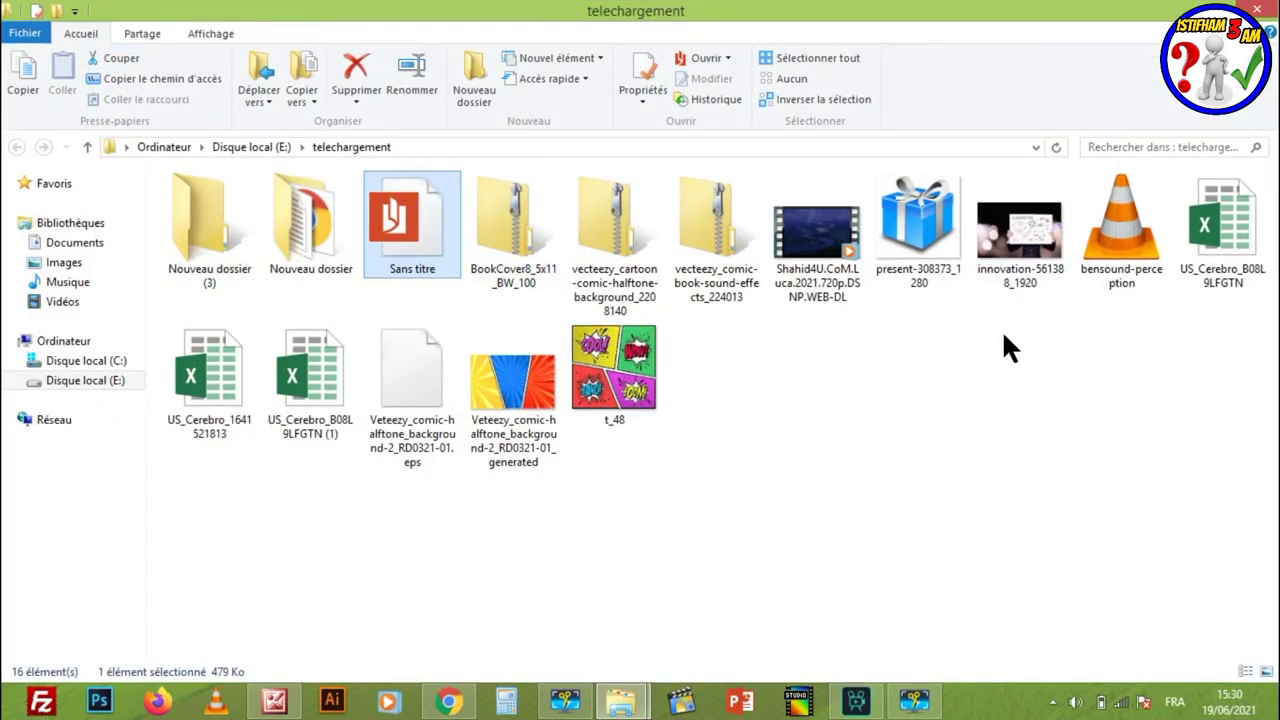
{"action": "left_click", "coordinate": [1258, 10]}
{"action": "scroll", "coordinate": [992, 389], "scroll_direction": "down", "scroll_amount": 2}
{"action": "scroll", "coordinate": [992, 389], "scroll_direction": "up", "scroll_amount": 1}
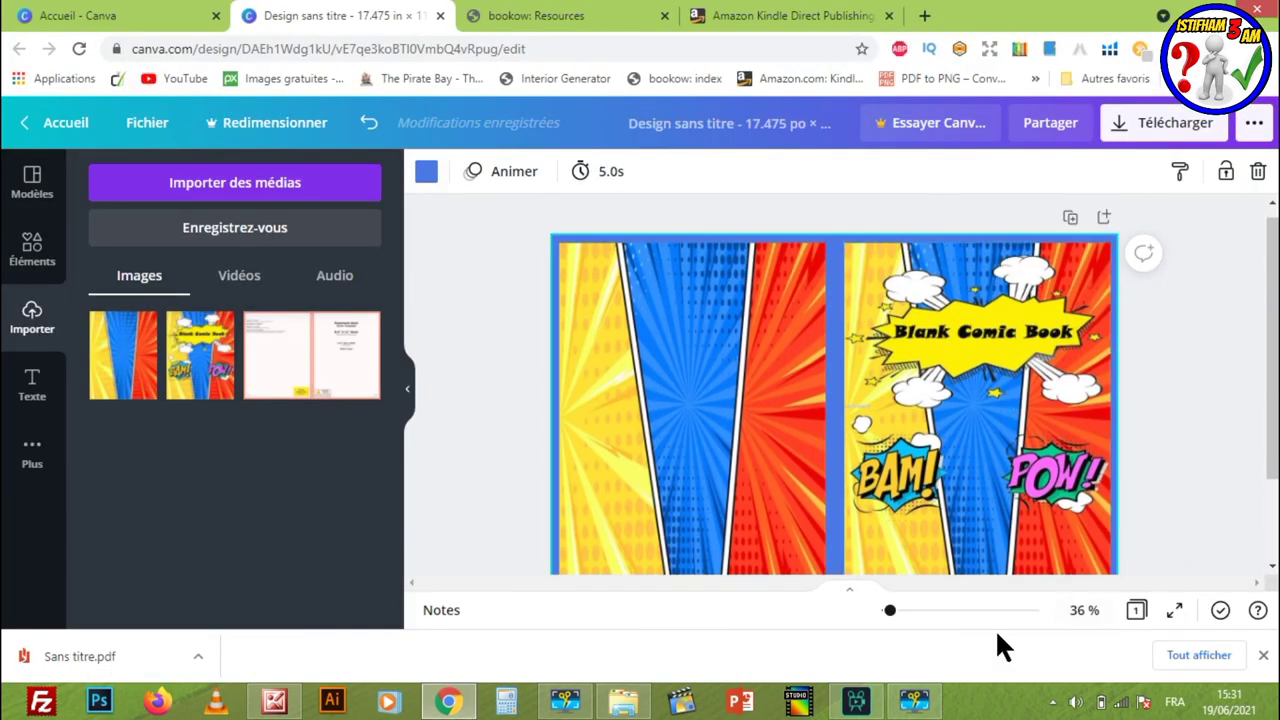